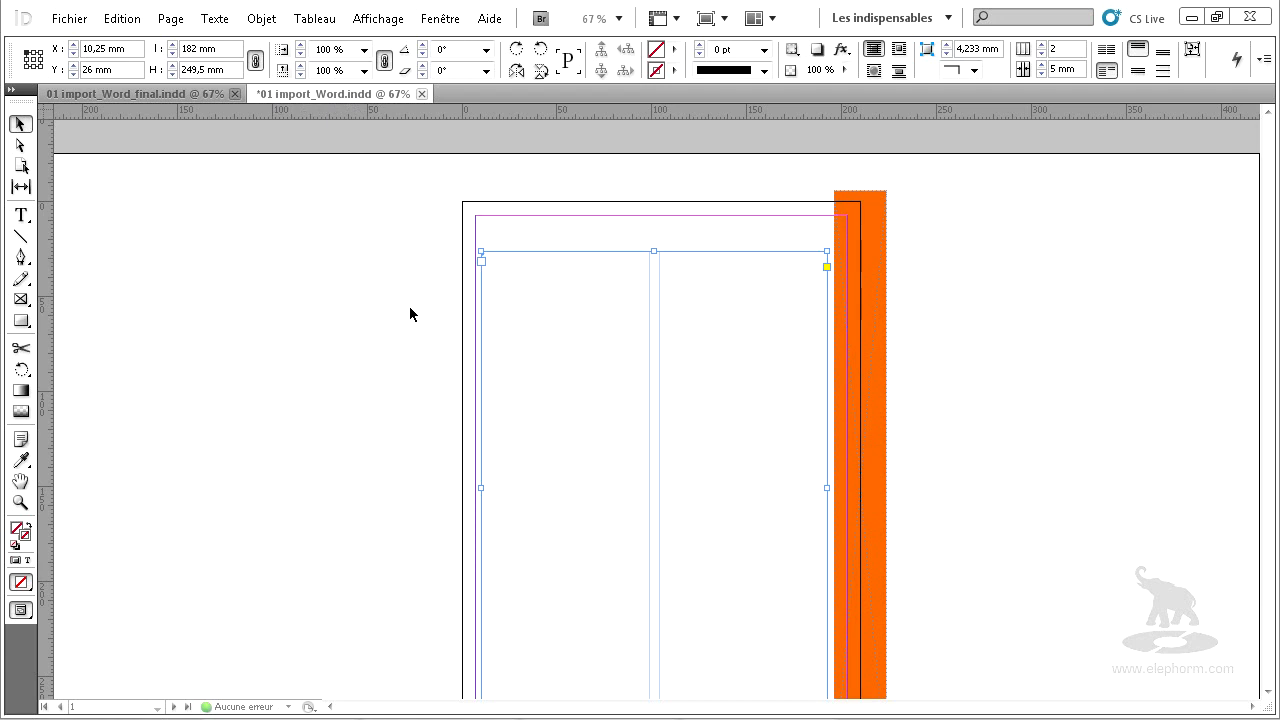
Switch to OpenOffice Writer, examine the image, headings, body text and table in PLONGEE MAG.doc, and close the document.
left_click(328, 303)
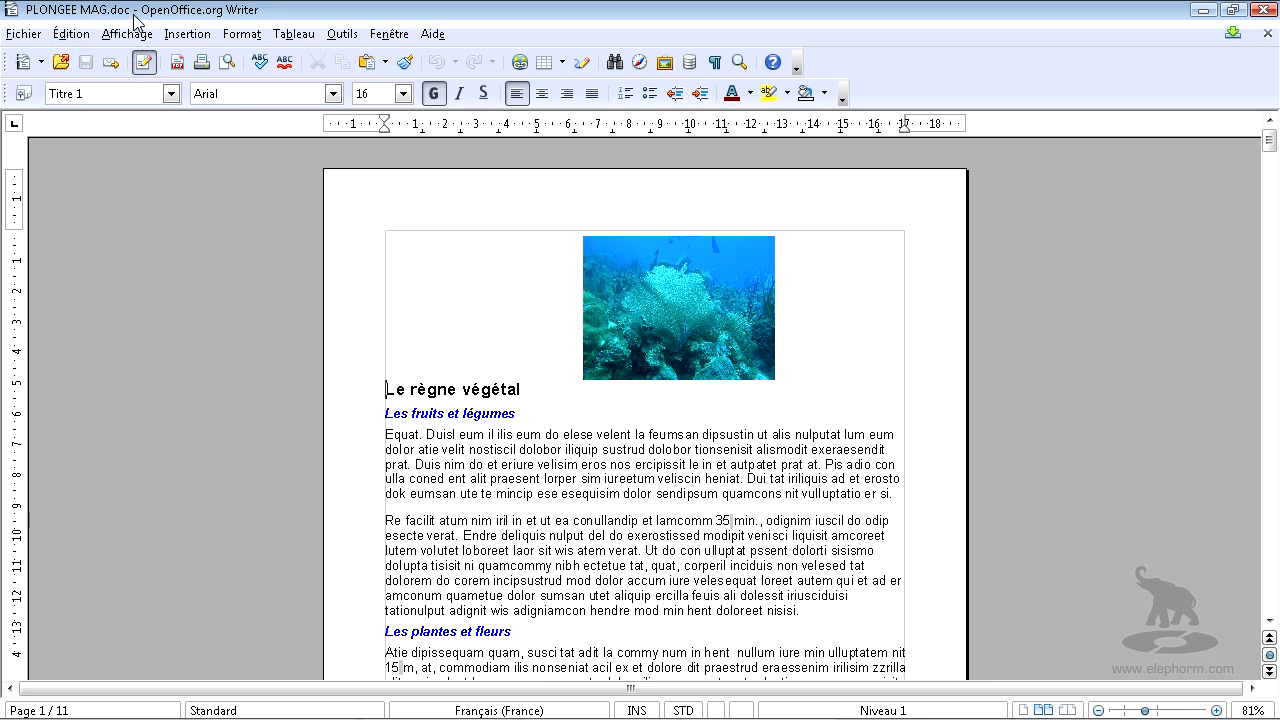
left_click(661, 310)
scroll(663, 304, "down", 2)
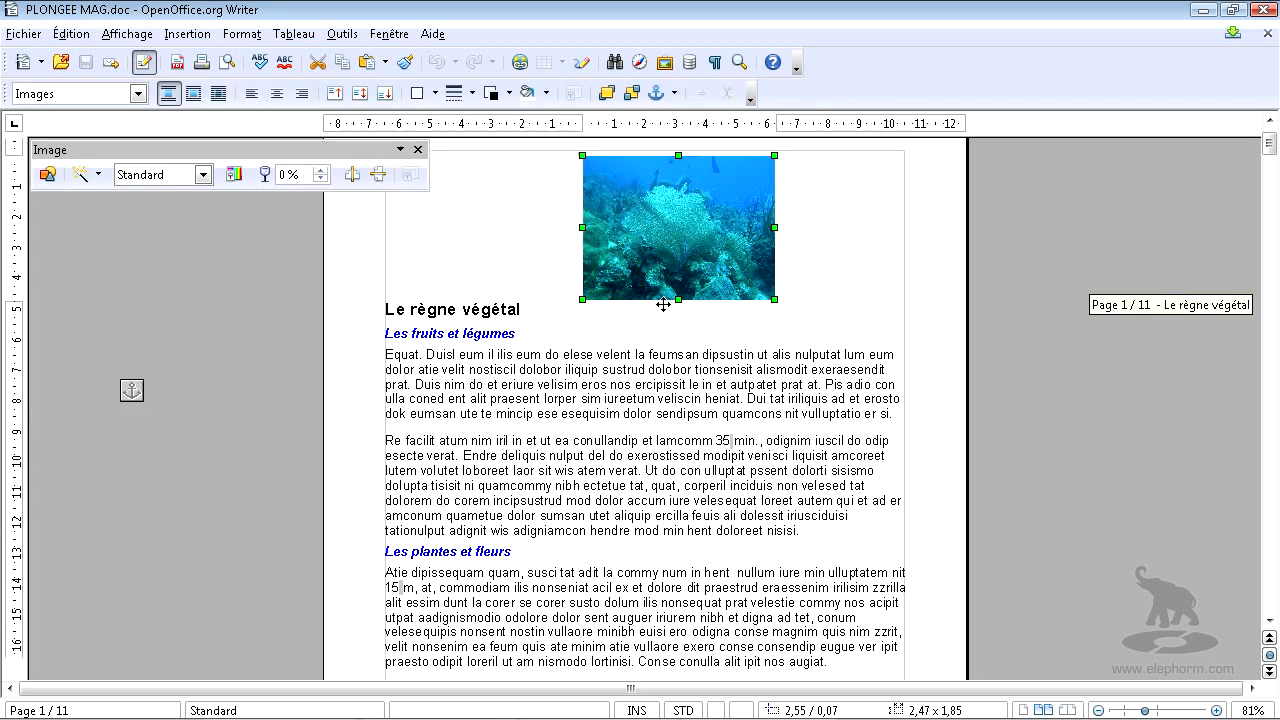
left_click_drag(386, 309, 467, 310)
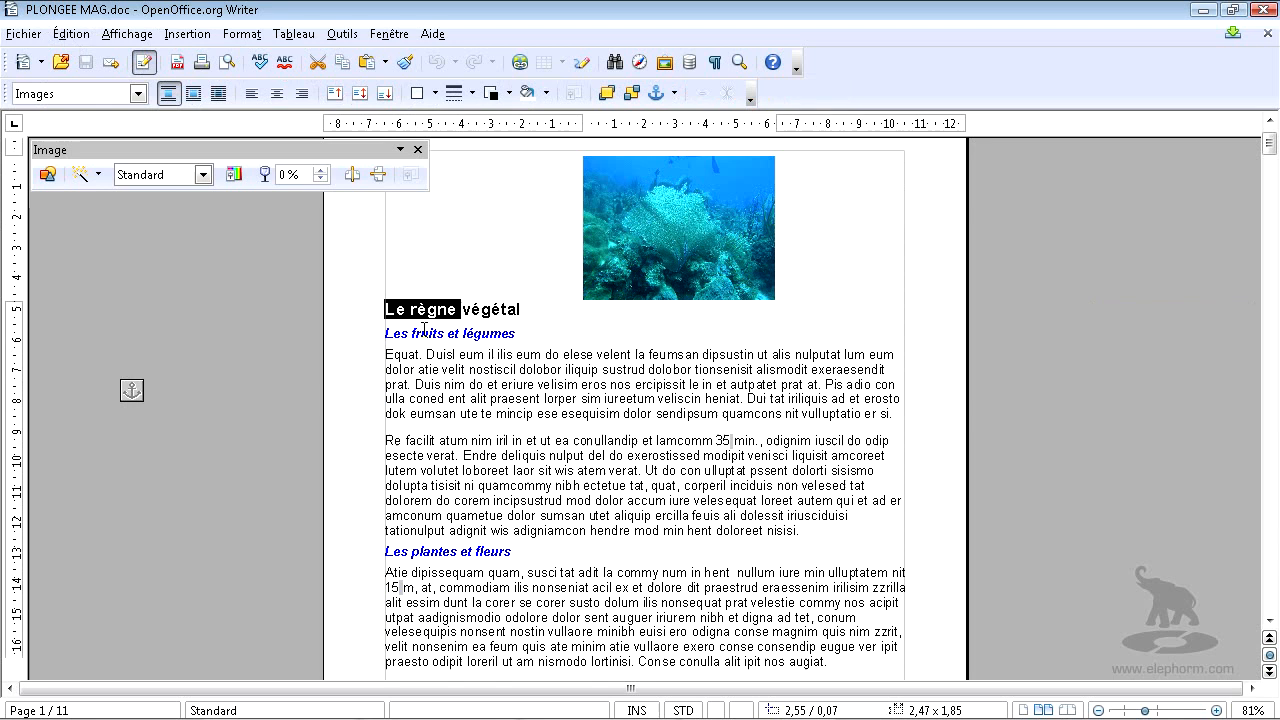
double_click(428, 333)
left_click_drag(445, 388, 467, 483)
scroll(467, 480, "down", 16)
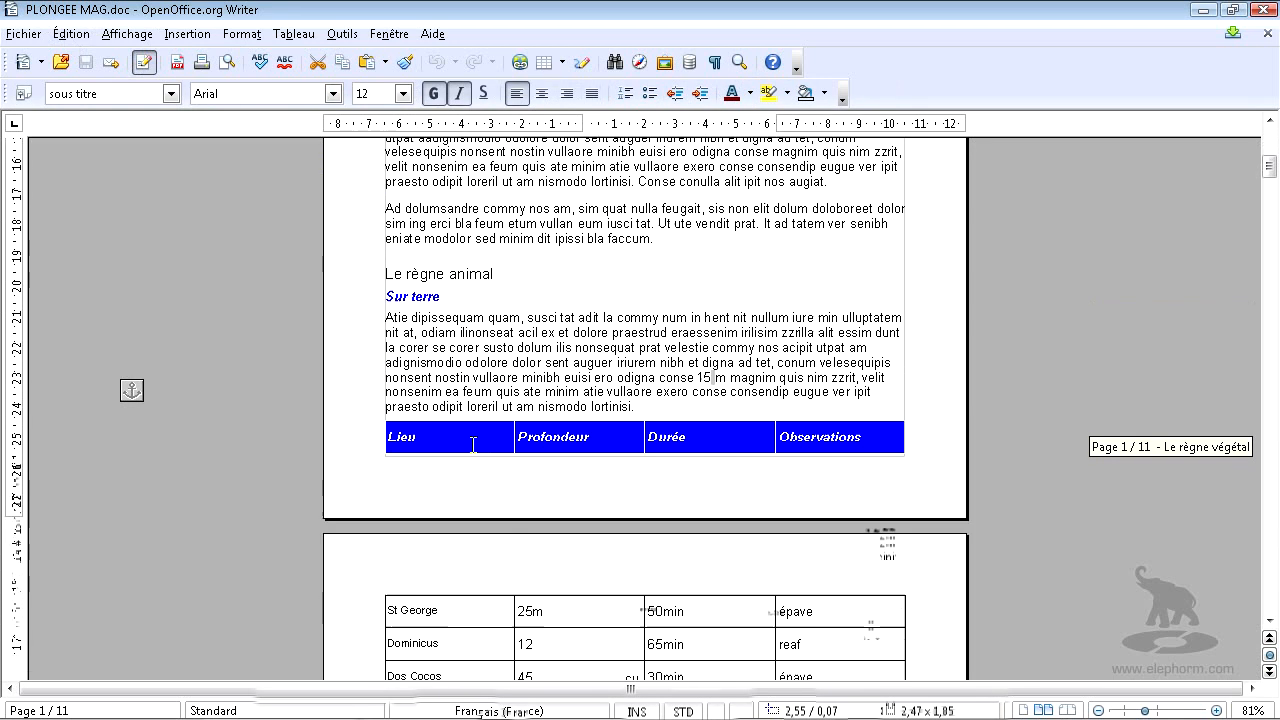
left_click_drag(458, 272, 512, 500)
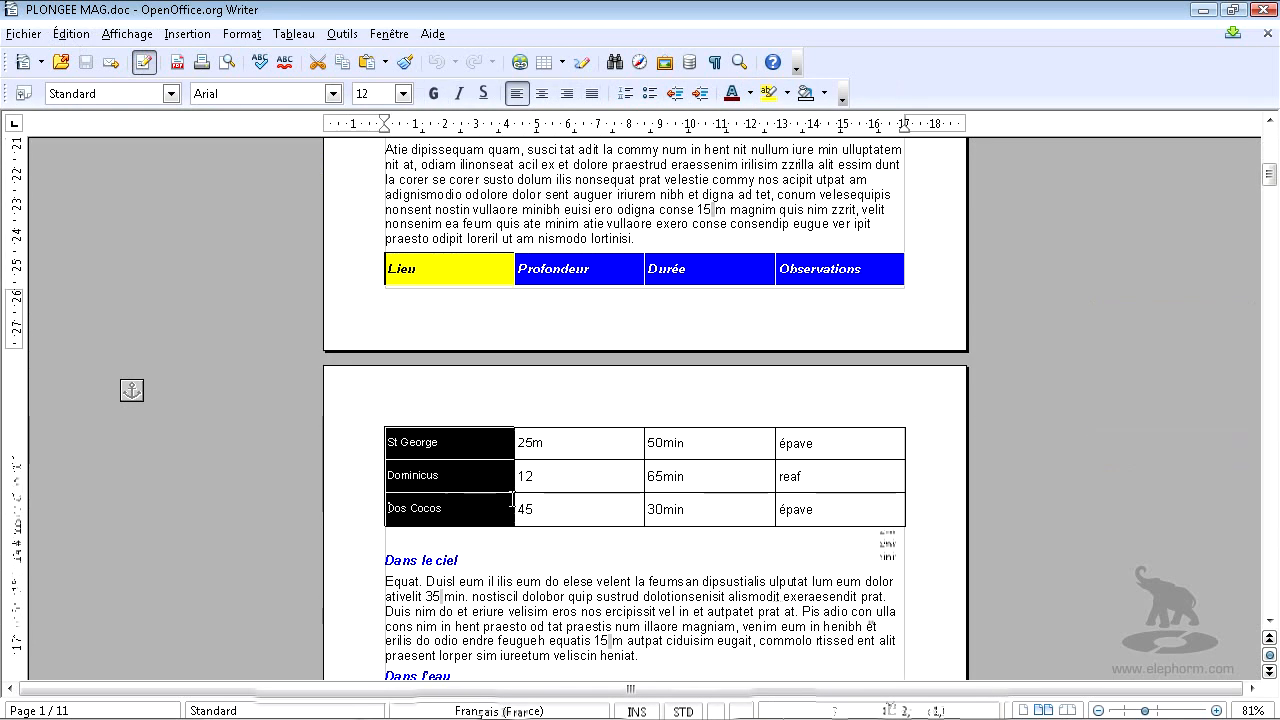
left_click(1268, 34)
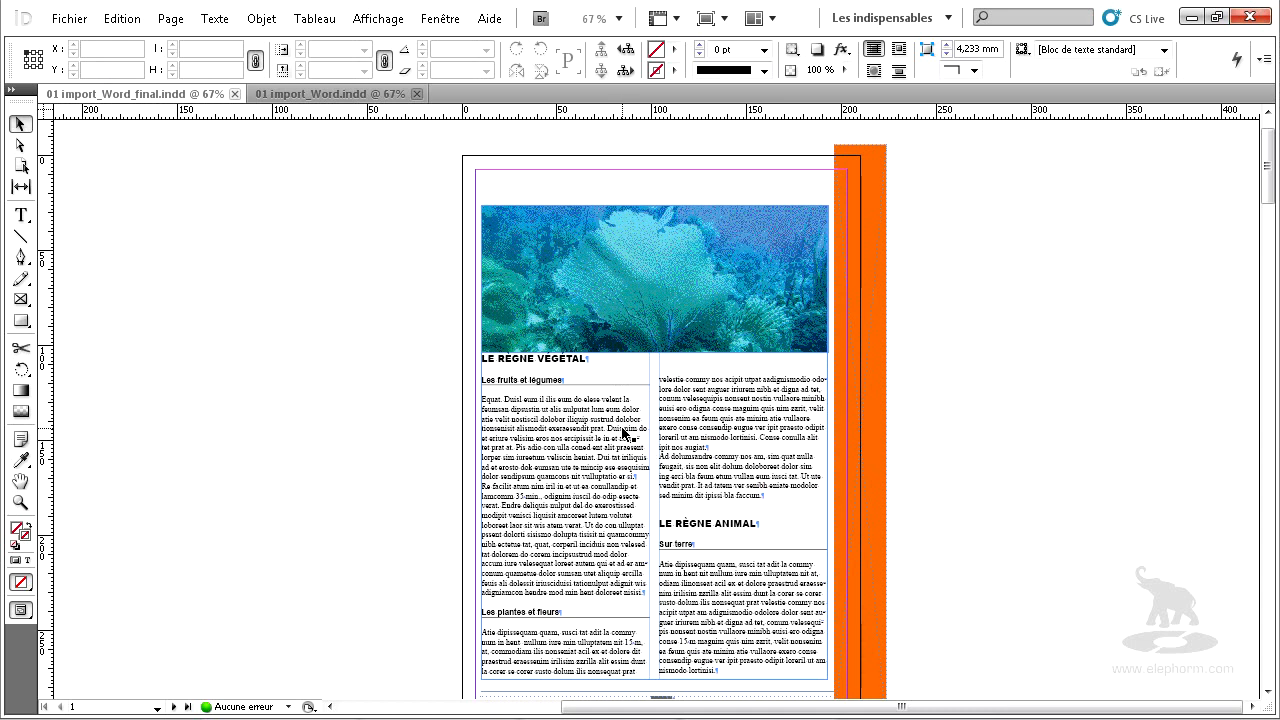
Switch to InDesign and look through the pages of the finished layout 01 import_Word_final.indd.
scroll(623, 437, "down", 10)
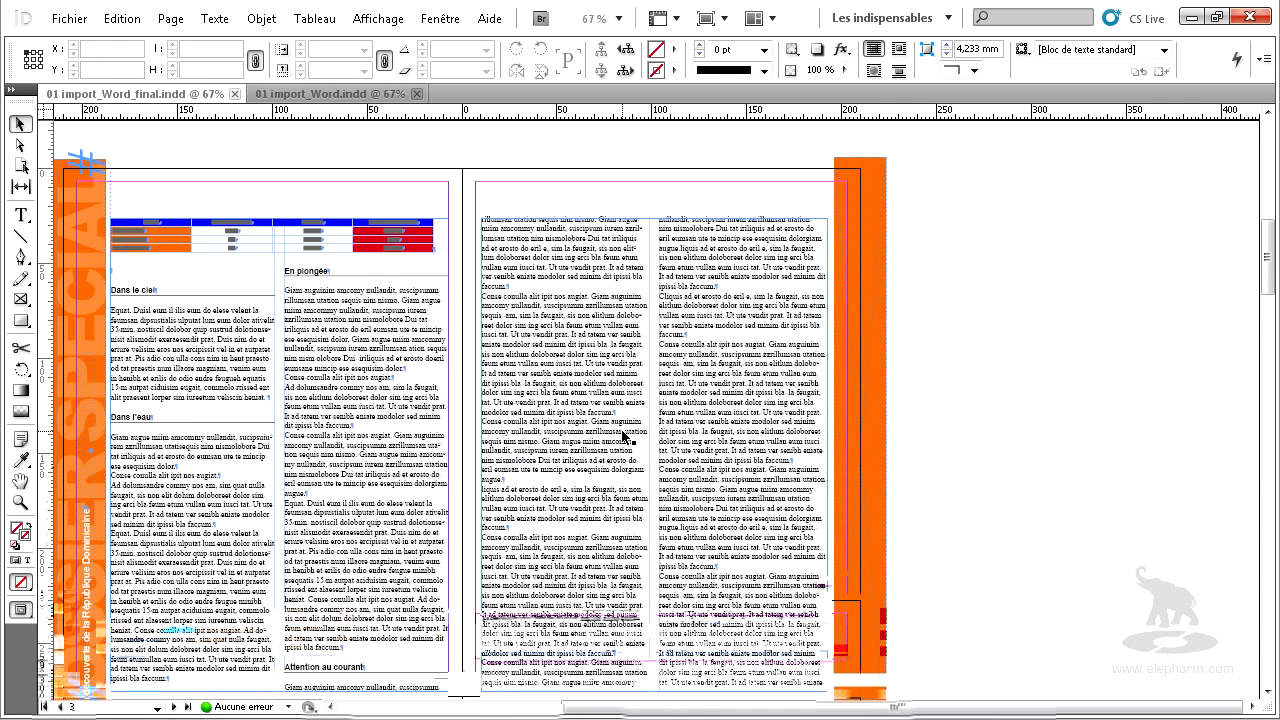
scroll(623, 437, "down", 8)
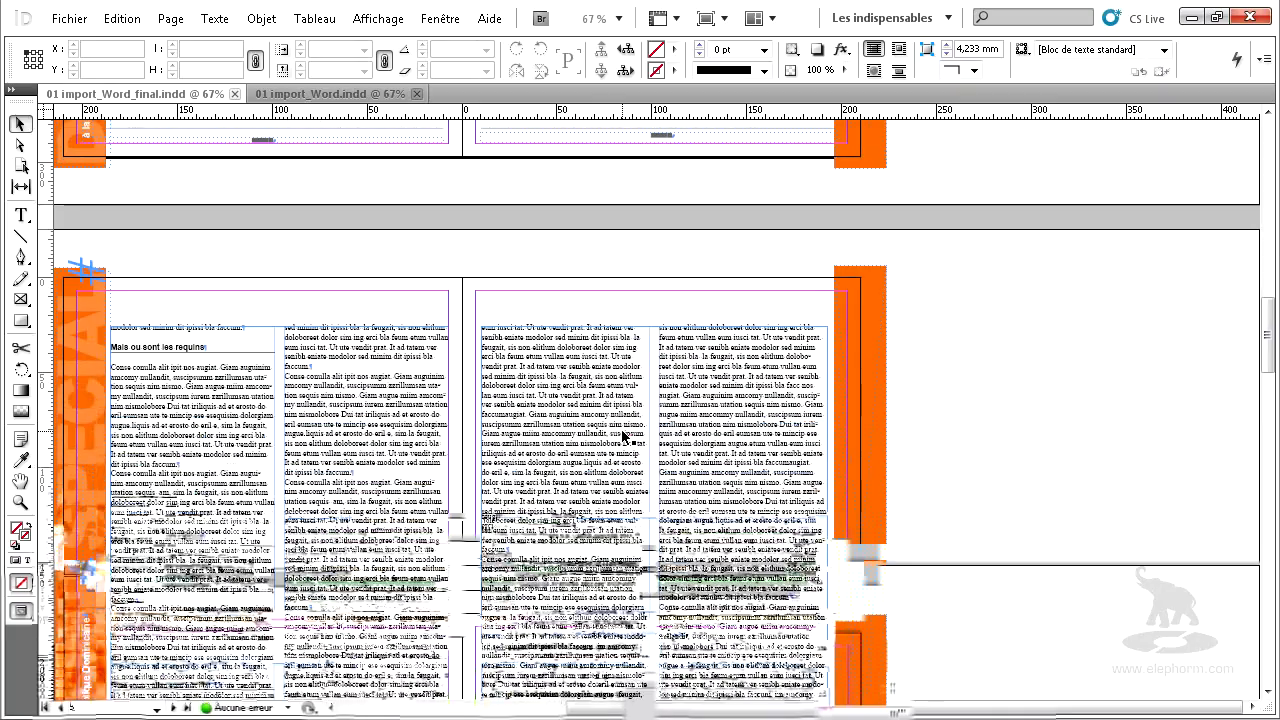
scroll(623, 437, "down", 8)
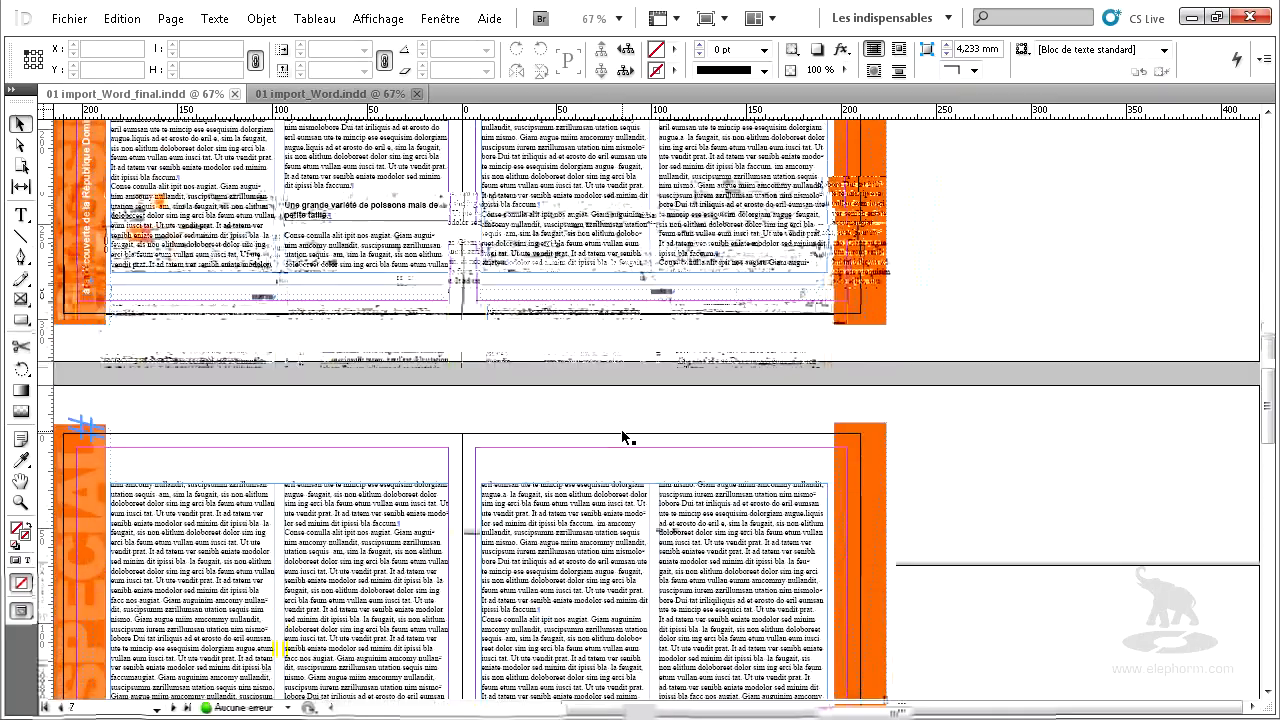
scroll(623, 437, "down", 6)
scroll(623, 437, "down", 8)
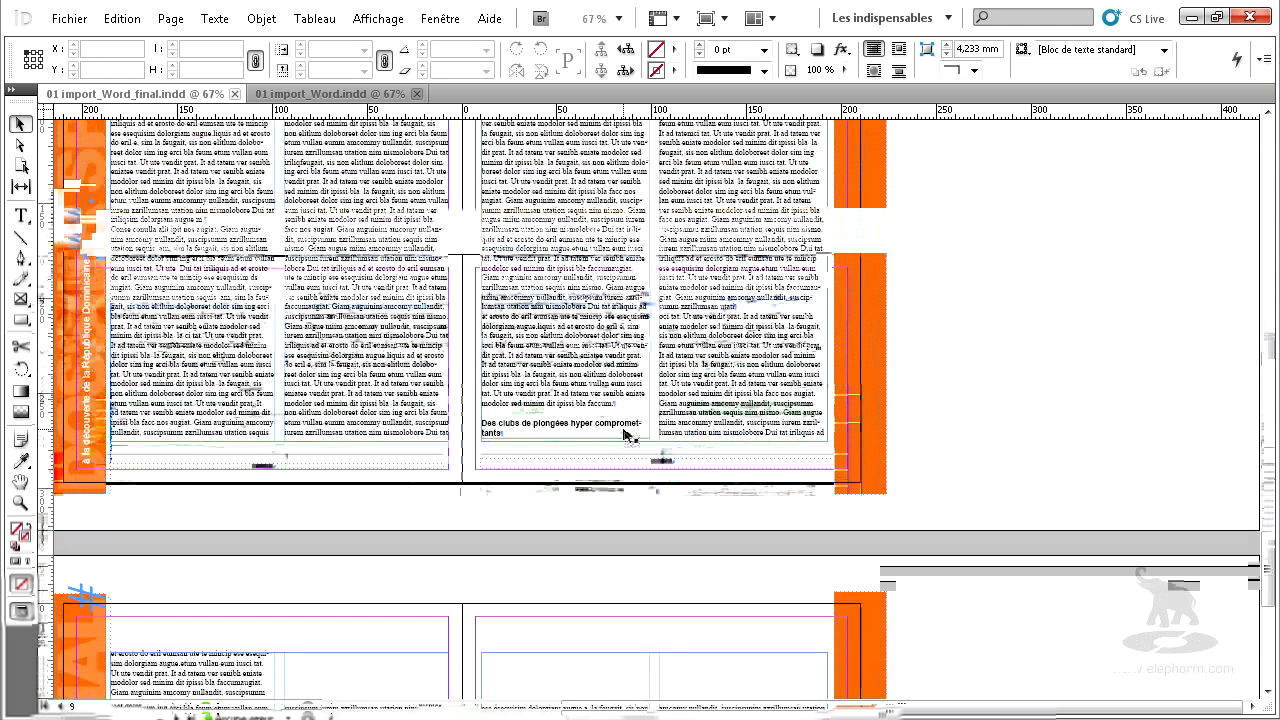
scroll(623, 437, "down", 8)
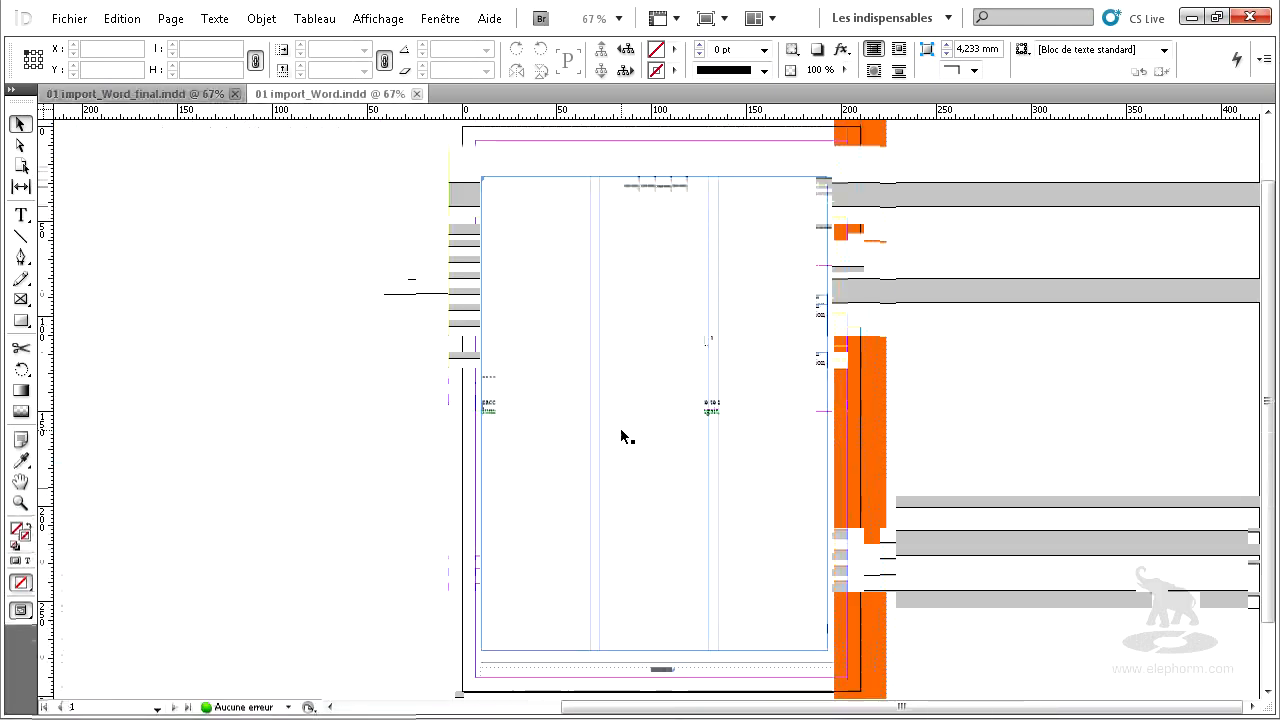
Choose PLONGEE MAG.doc from the Les documents longs folder for import into 01 import_Word.indd, with its import options shown.
left_click(499, 247)
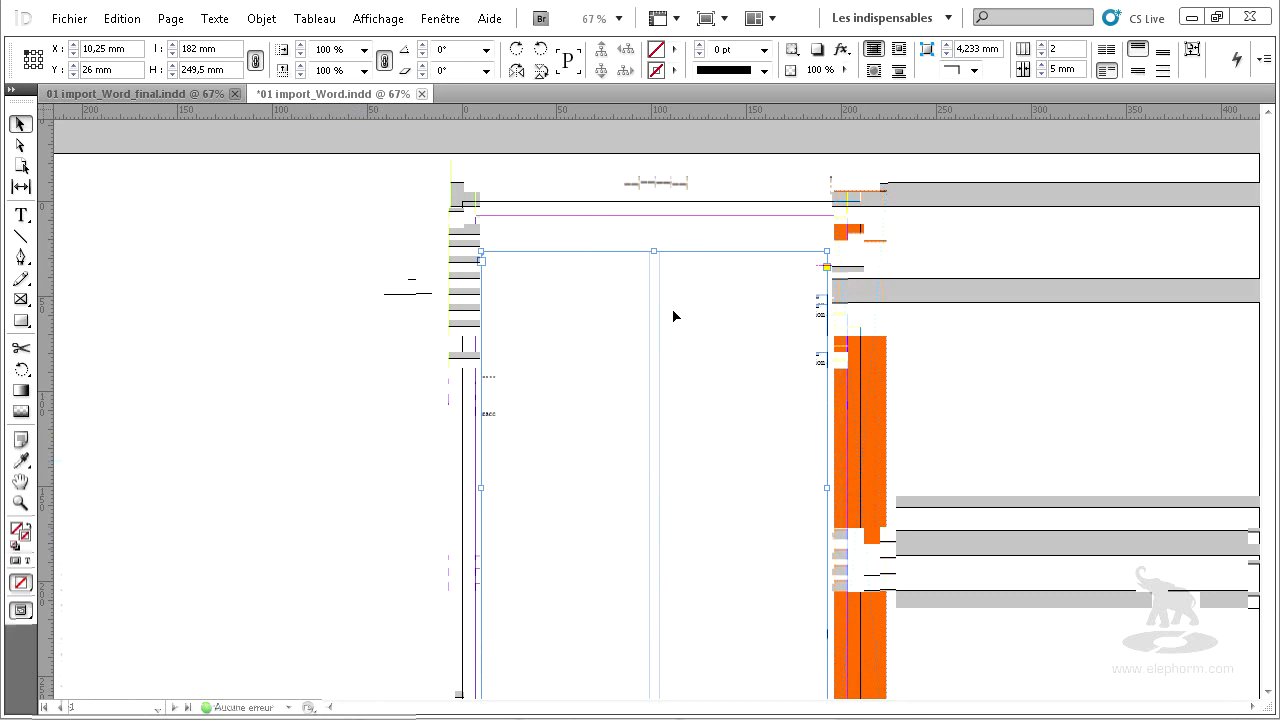
left_click(329, 306)
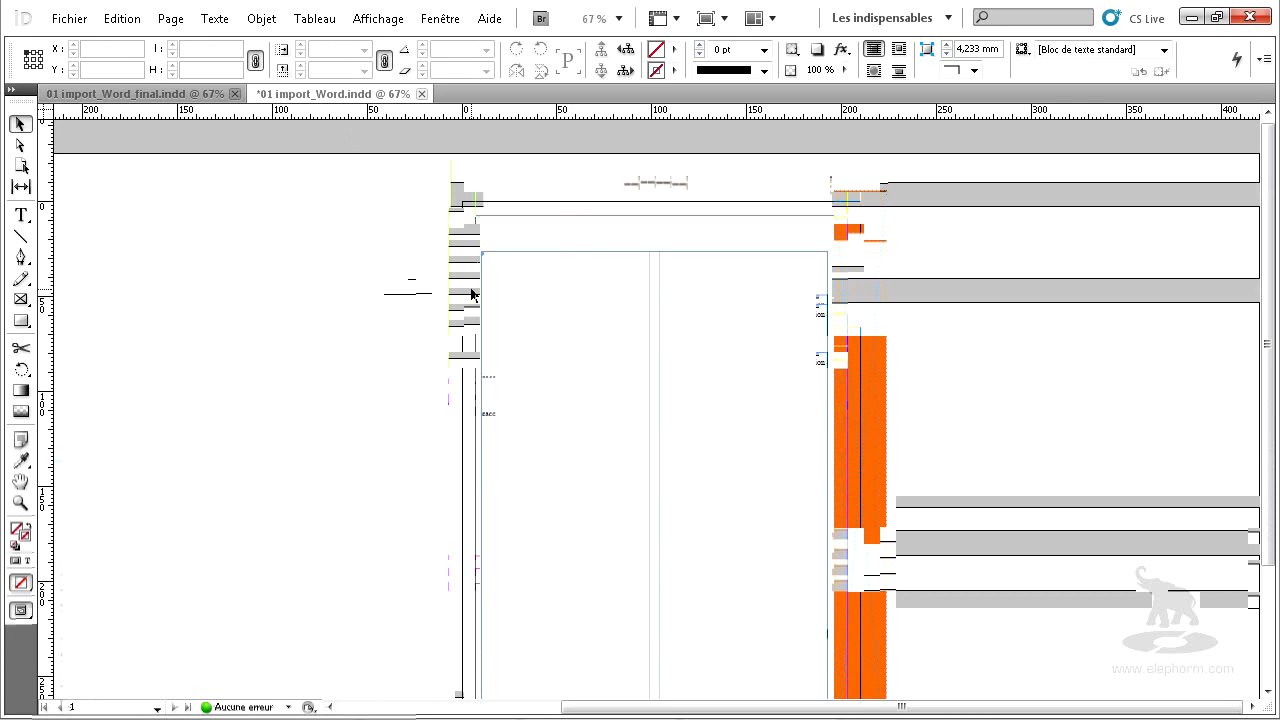
left_click(68, 18)
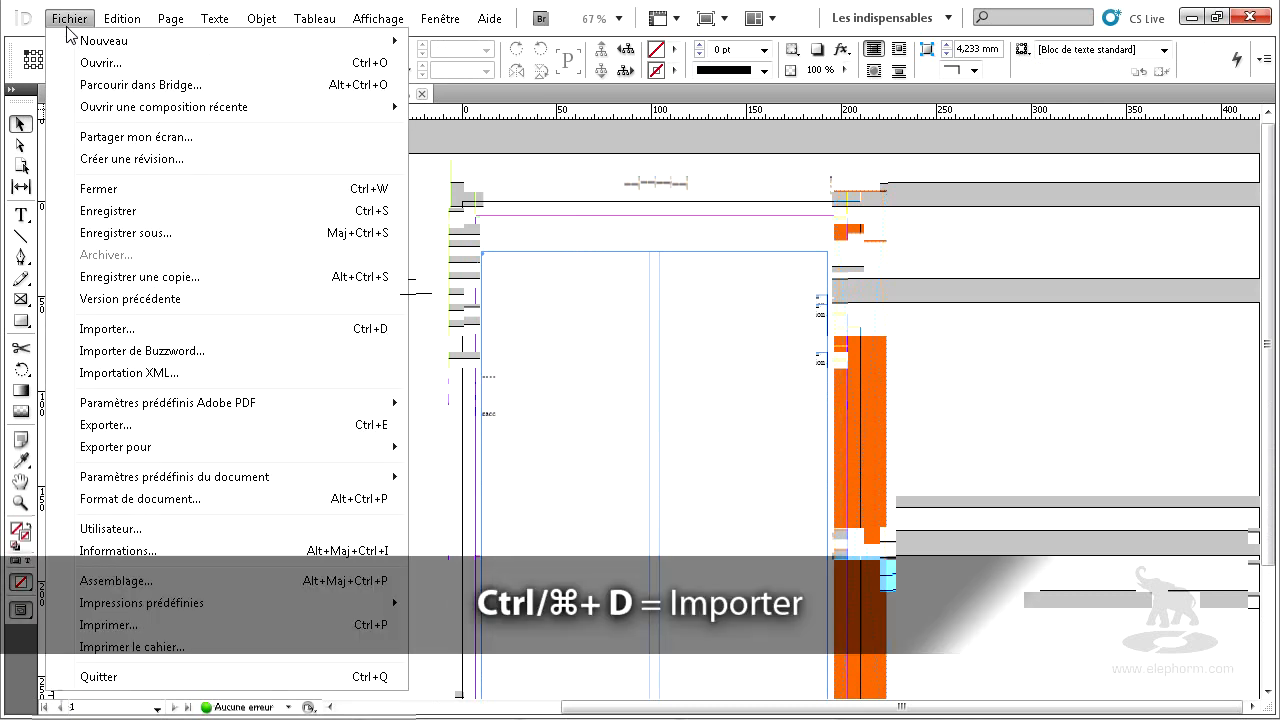
left_click(147, 333)
left_click_drag(775, 265, 771, 393)
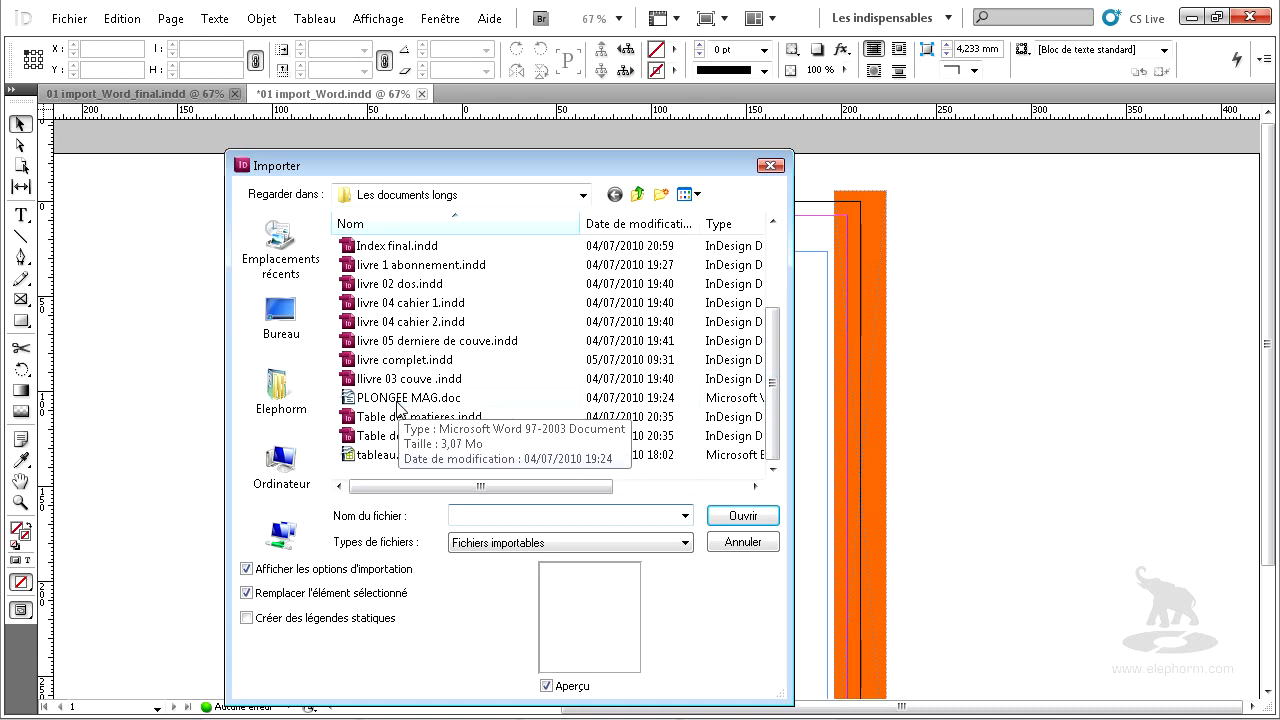
left_click(425, 405)
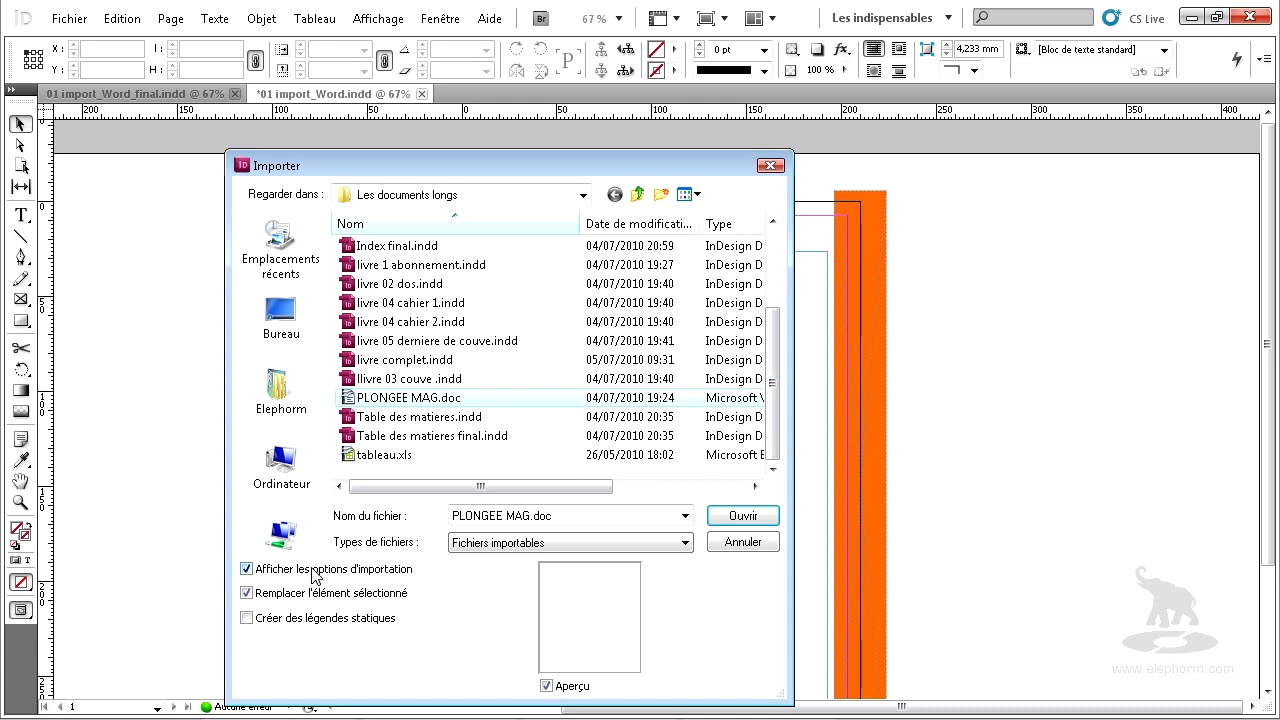
left_click(743, 516)
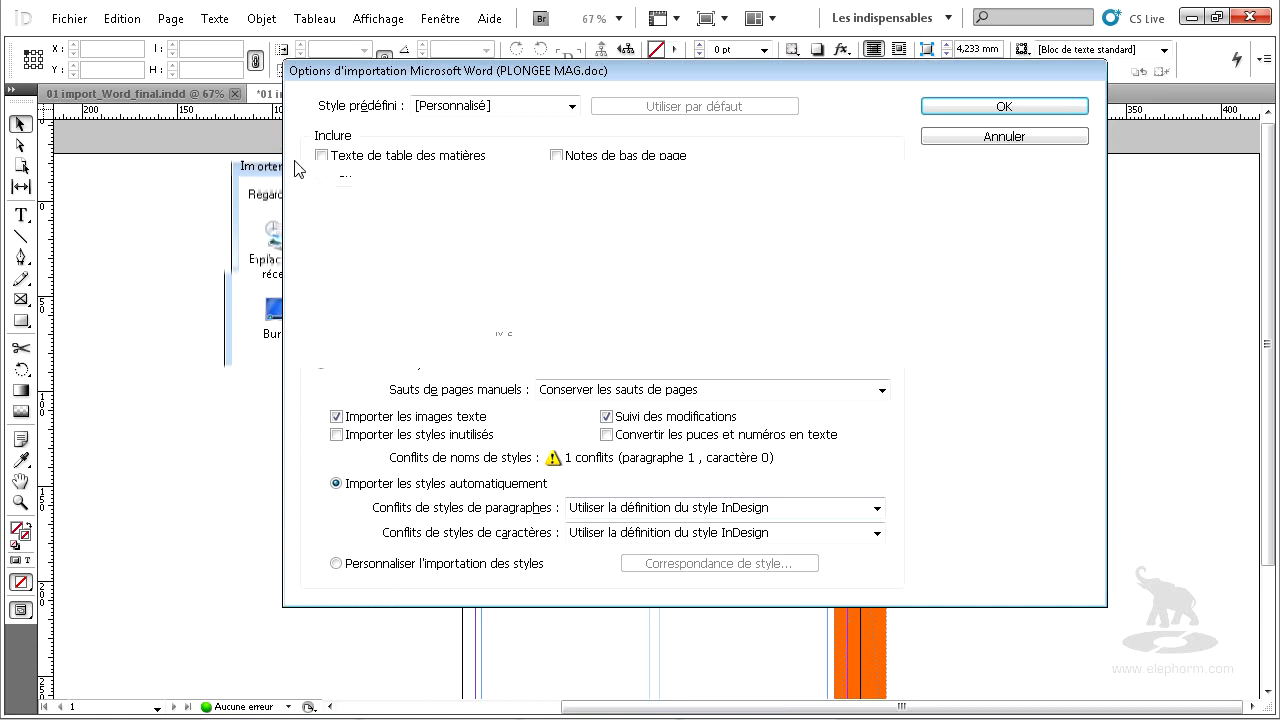
Set the Word import to "Supprimer les styles et la mise en forme du texte et des tableaux", converting tables to "Tableaux non mis en forme".
left_click_drag(478, 79, 374, 113)
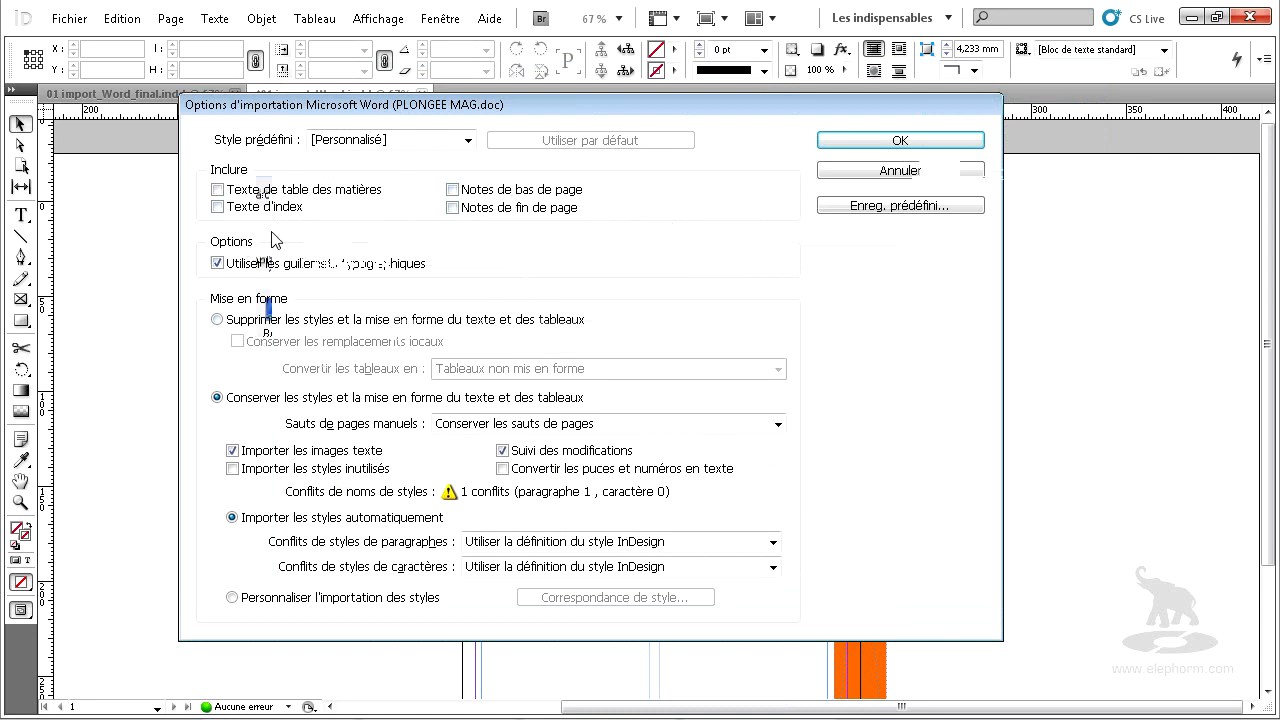
left_click(245, 195)
left_click(262, 203)
left_click(260, 207)
left_click(293, 322)
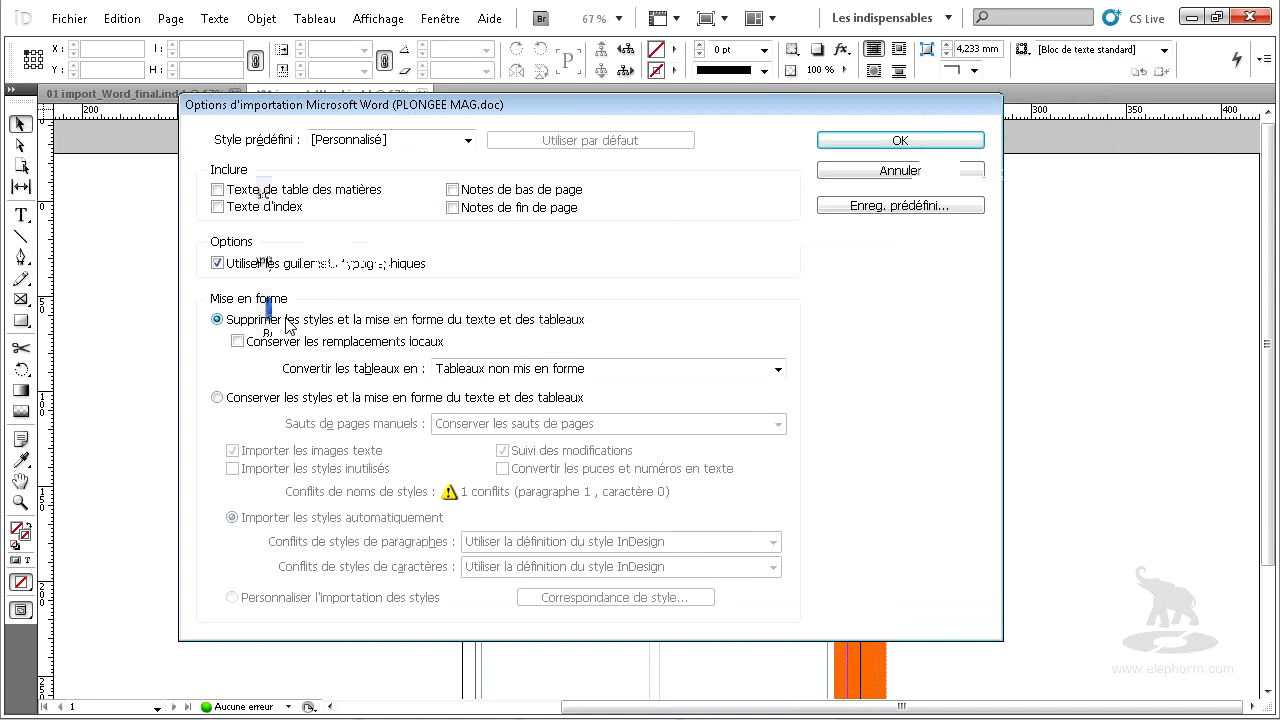
left_click(280, 401)
left_click(277, 320)
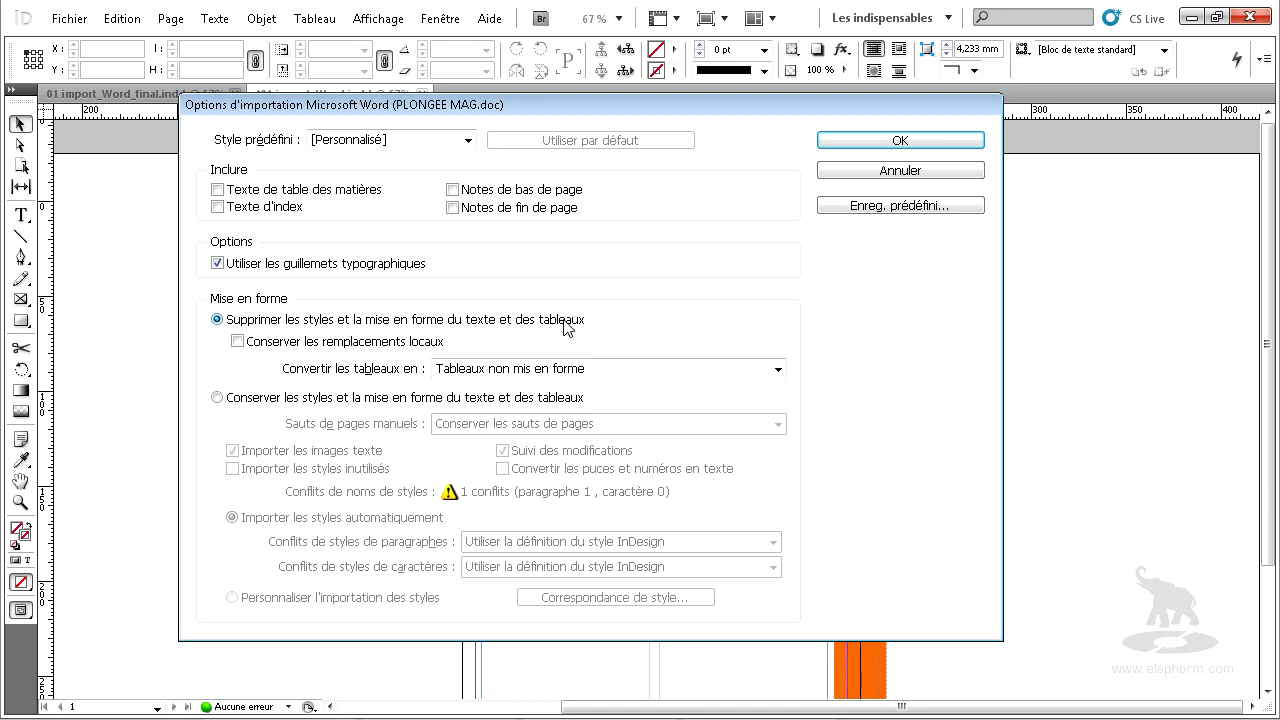
left_click(560, 372)
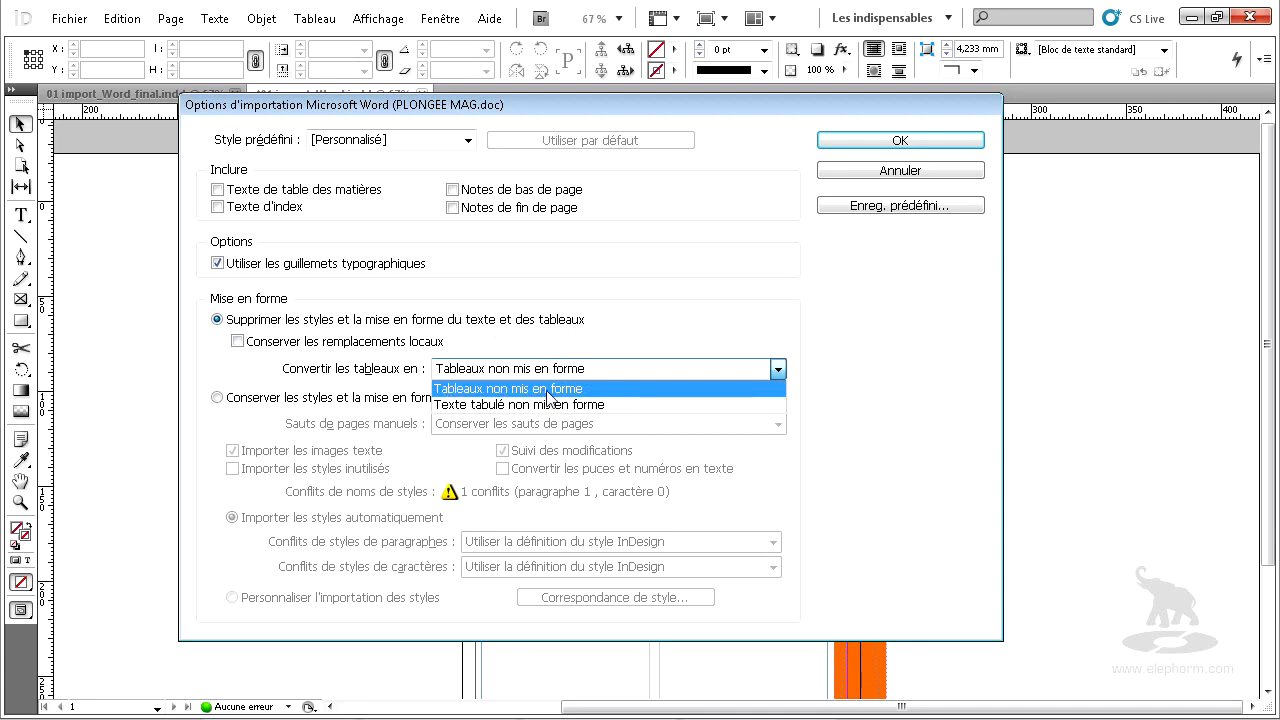
left_click(549, 389)
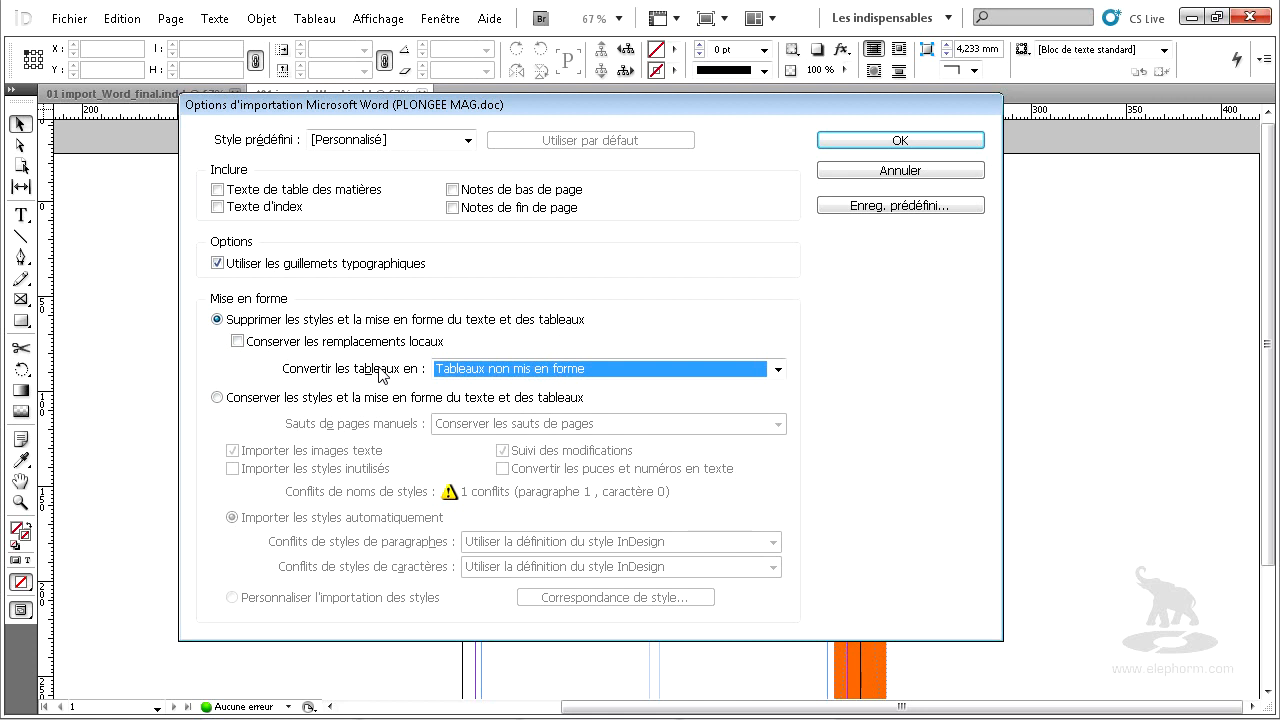
Accept the import options, place the unformatted Word text in the page 1 two-column frame, and inspect the result.
left_click(834, 145)
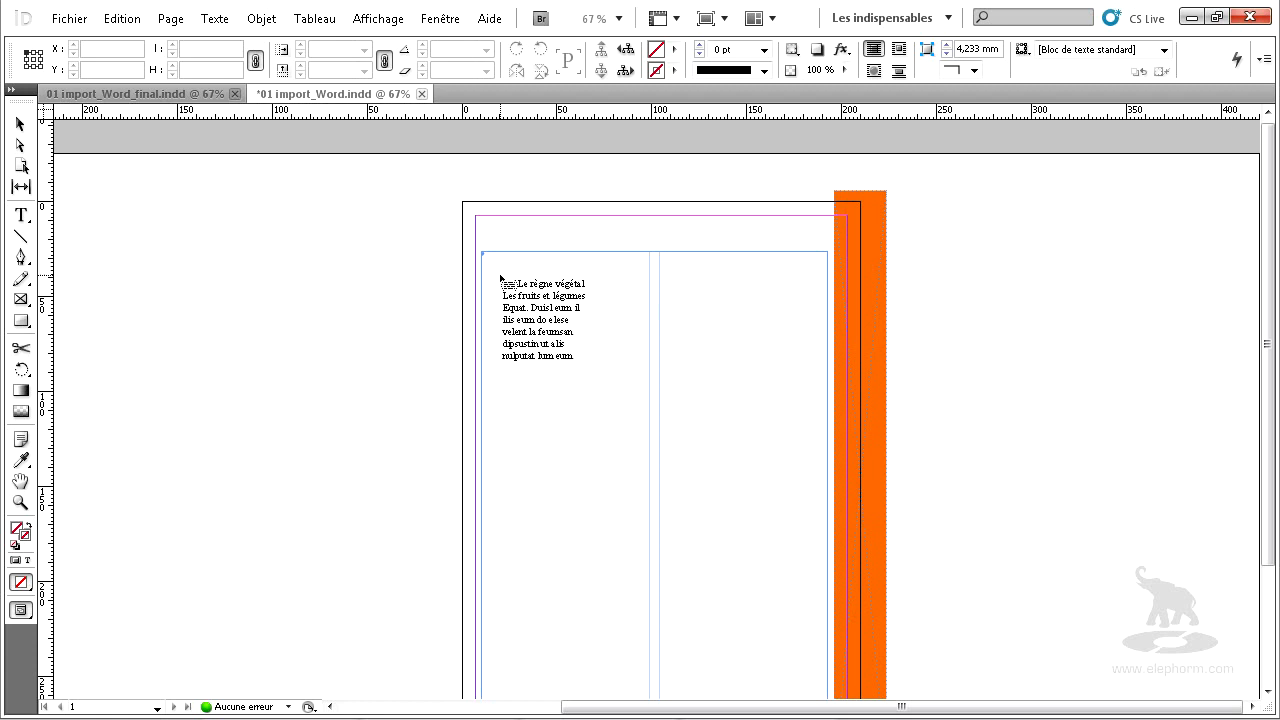
left_click(495, 266)
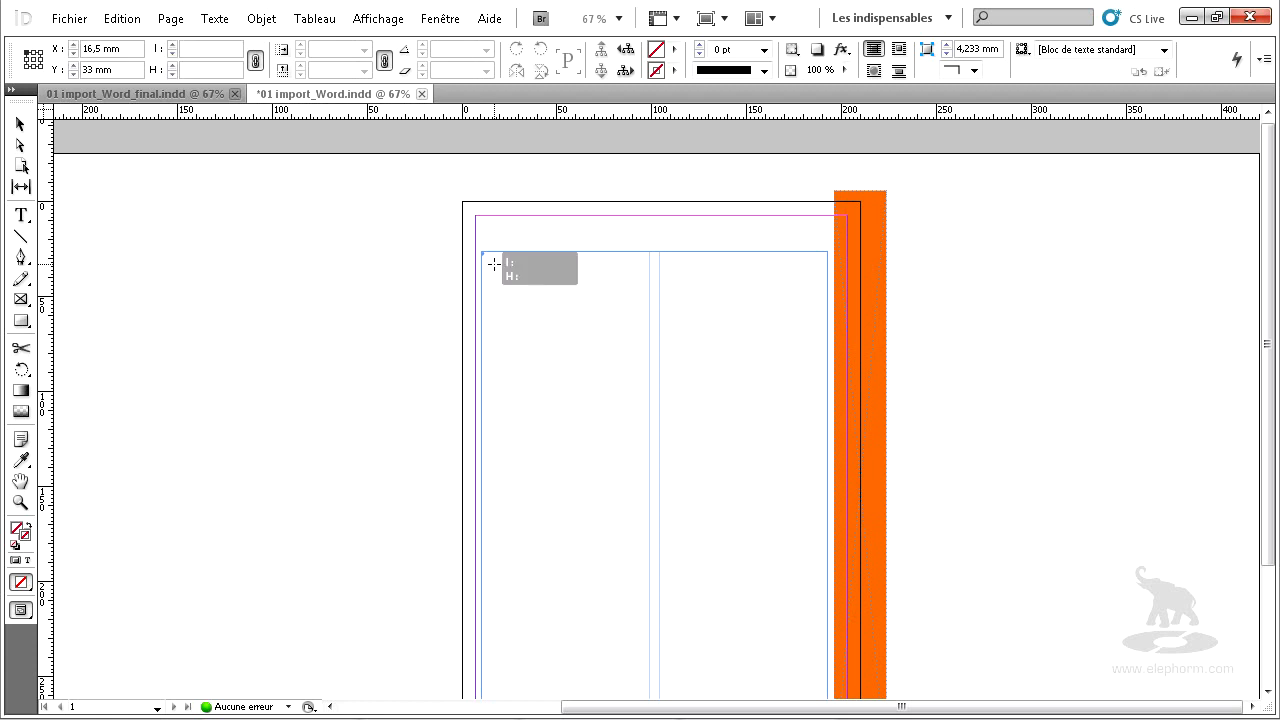
scroll(565, 370, "down", 3)
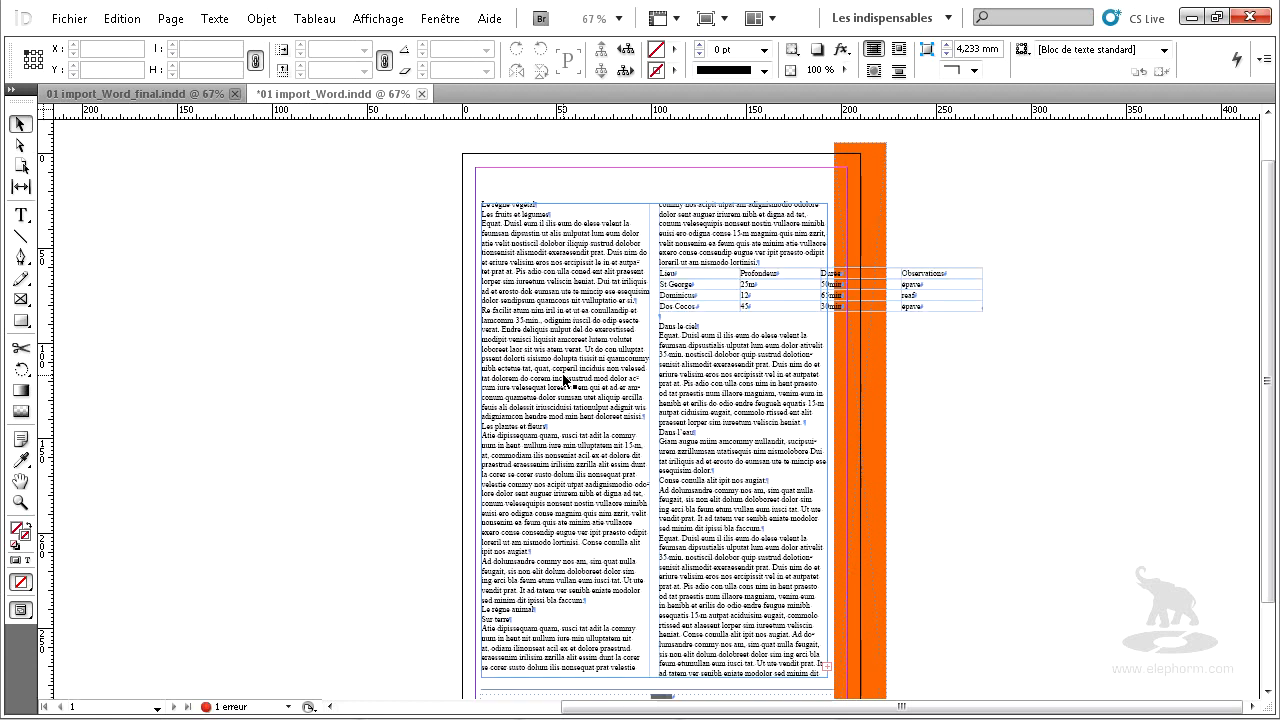
left_click(566, 378)
scroll(624, 291, "up", 2)
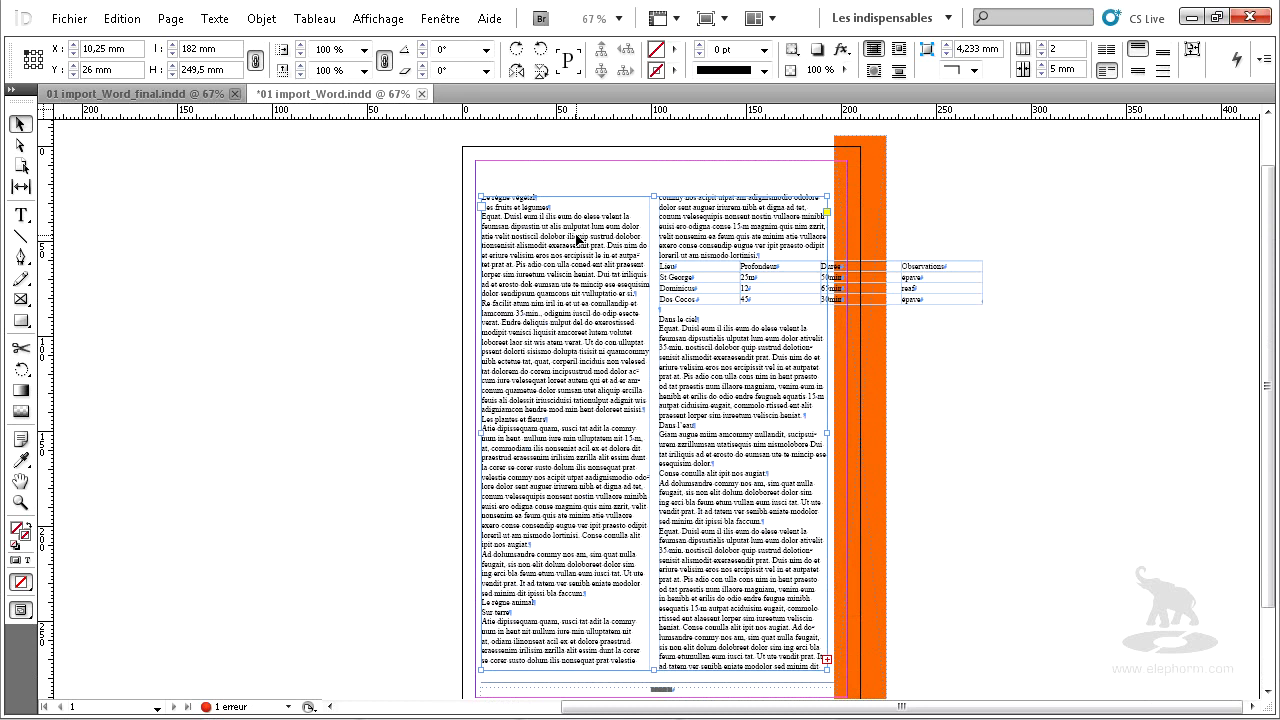
Undo the text placement and discard the text loaded on the cursor.
key("ctrl+z")
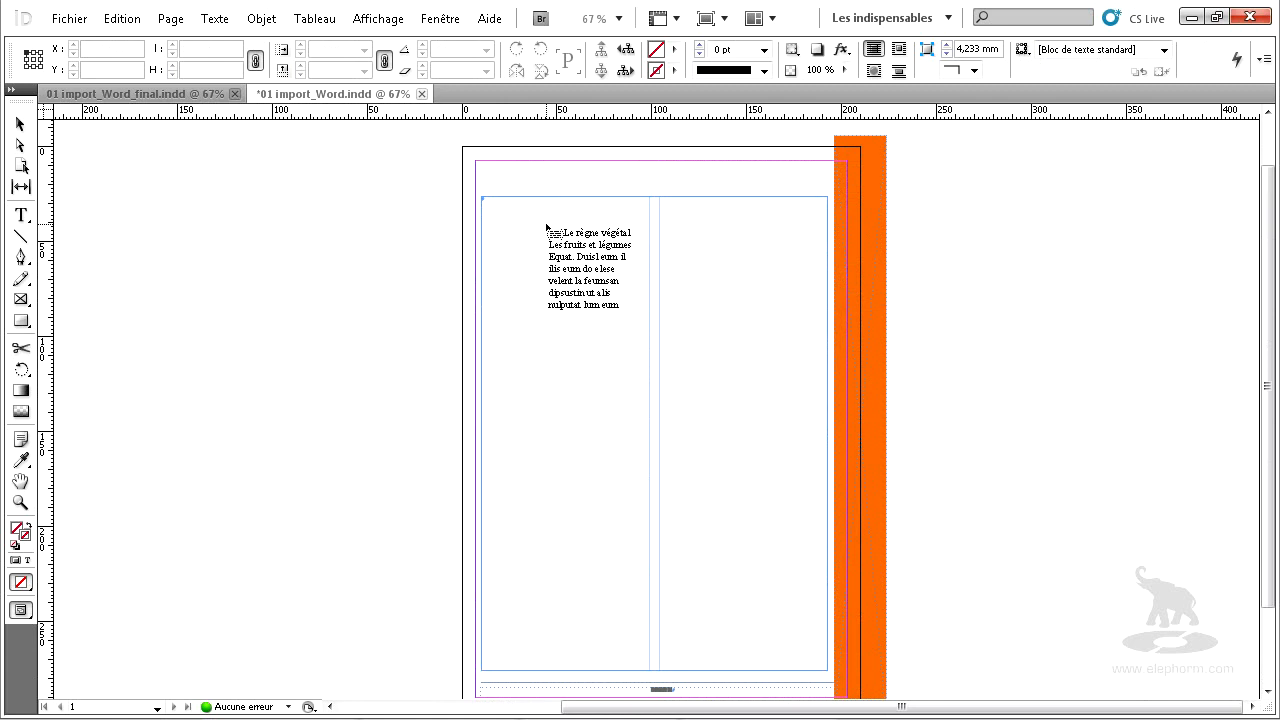
key("Escape")
key("Escape")
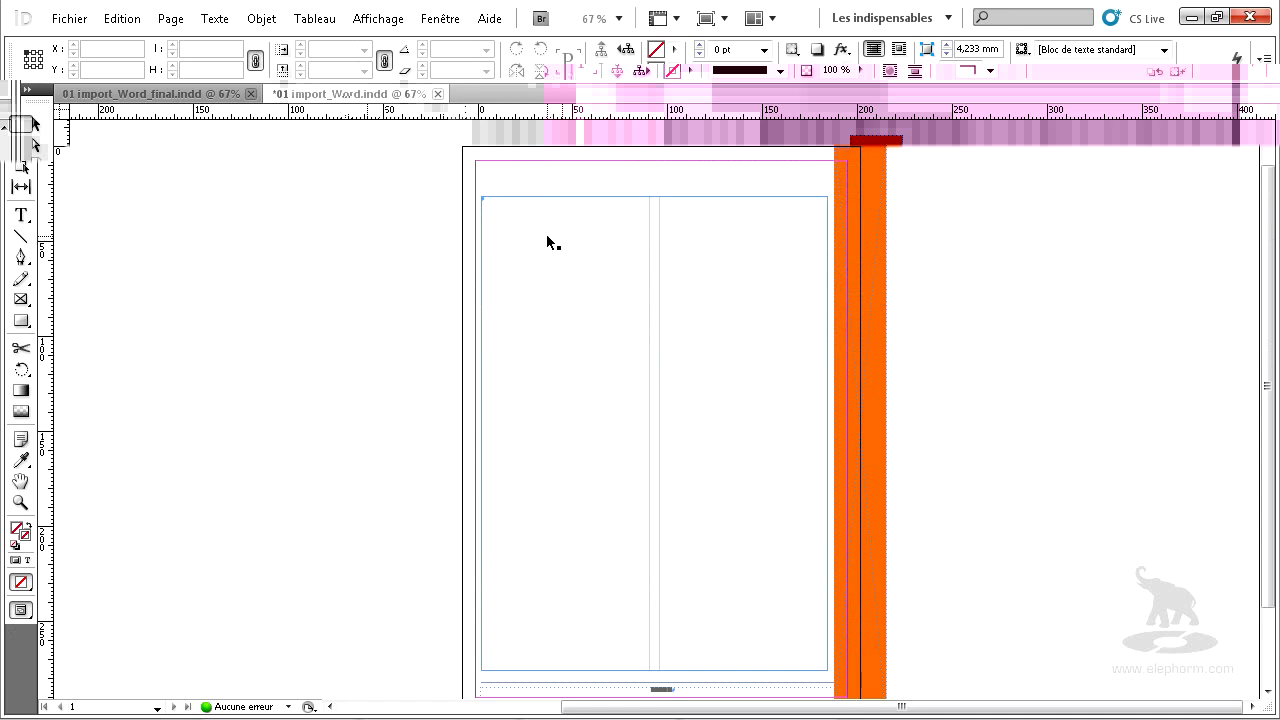
Choose PLONGEE MAG.doc for import again and open its Microsoft Word import options.
left_click(80, 22)
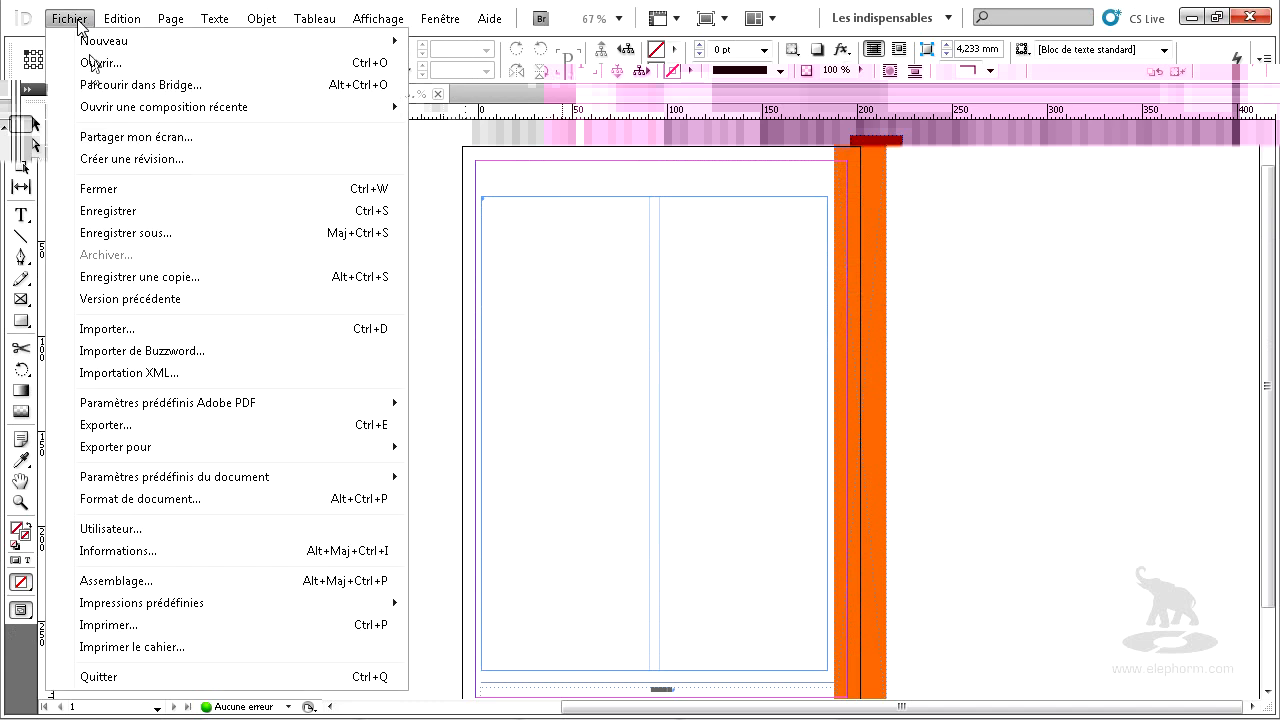
left_click(173, 337)
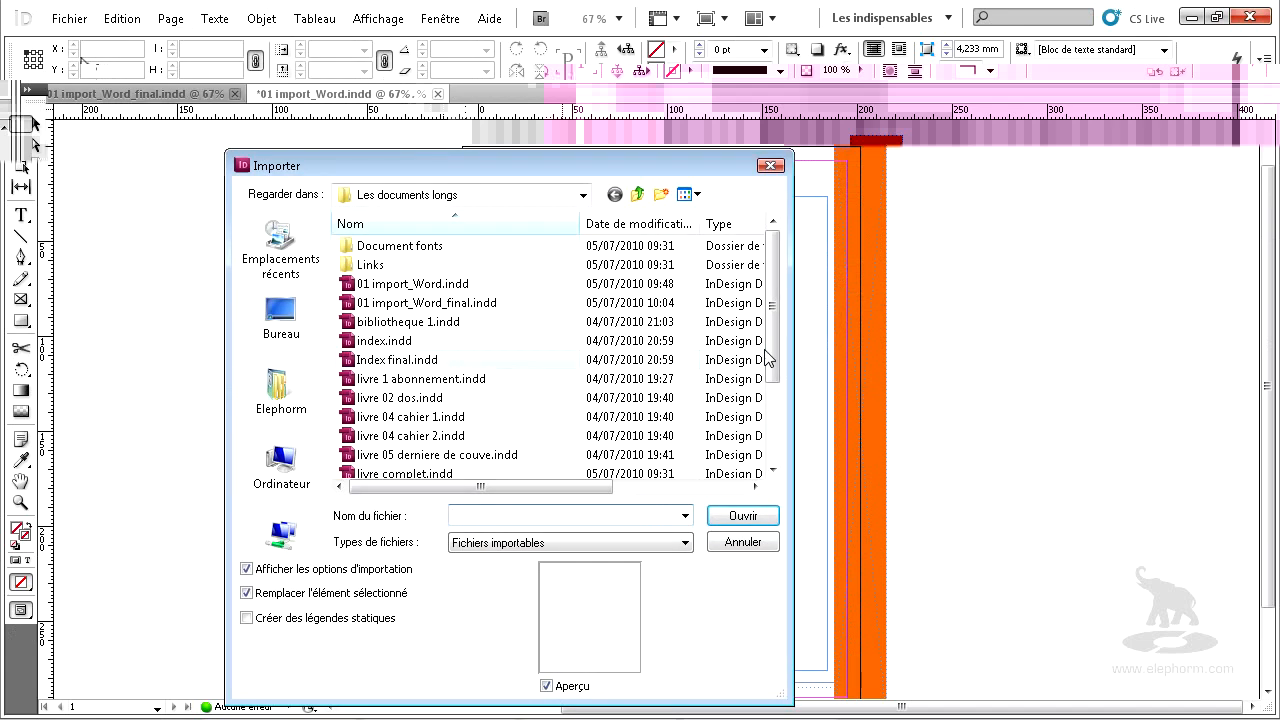
scroll(775, 290, "down", 2)
left_click(438, 398)
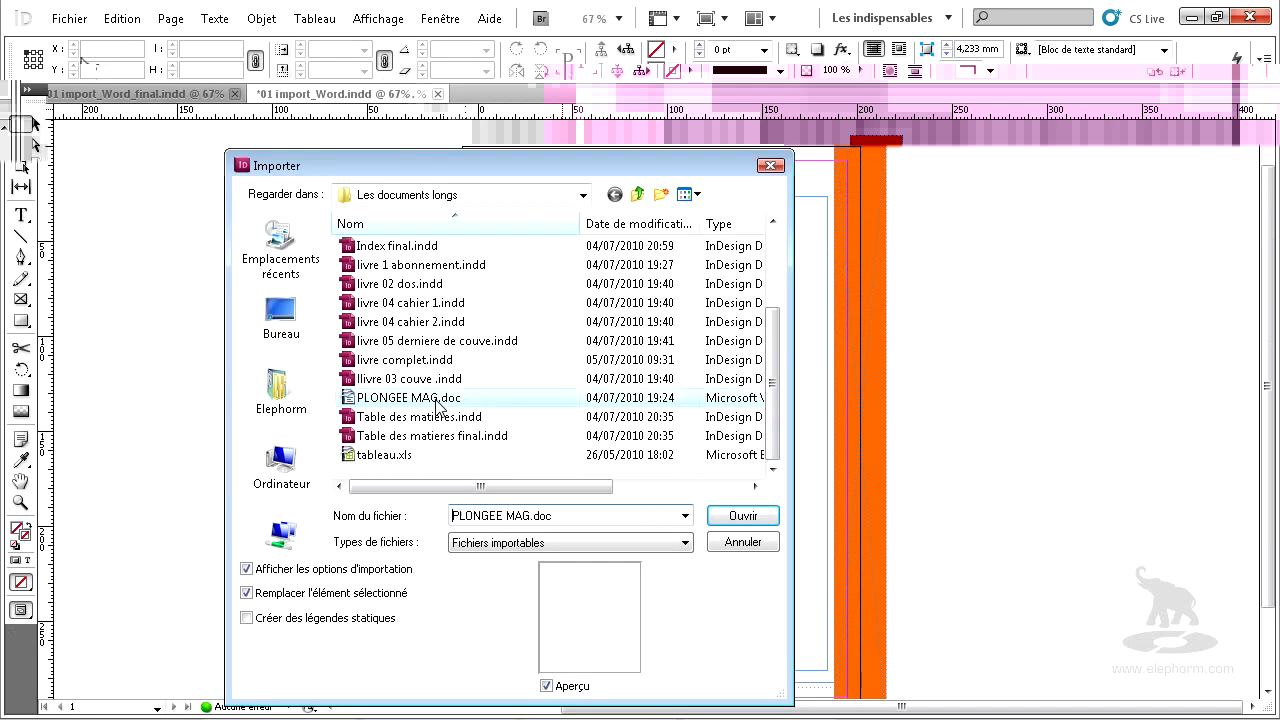
left_click(745, 516)
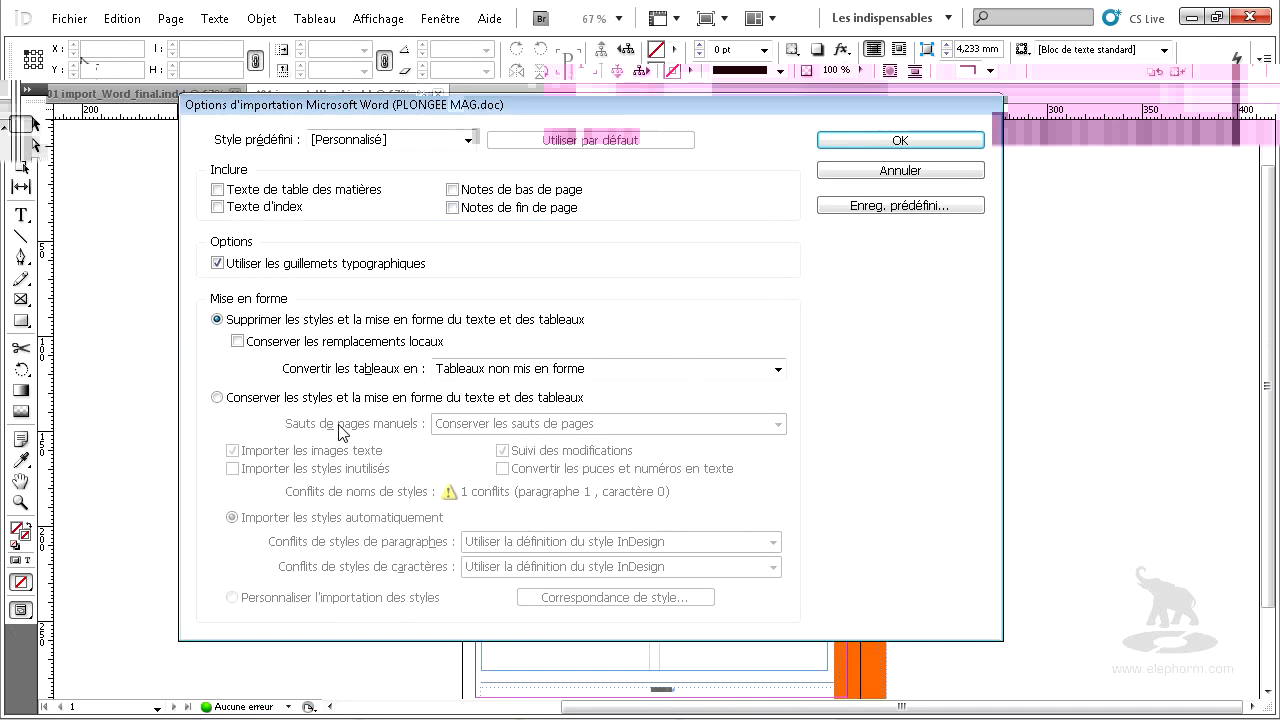
Set the import to "Conserver les styles et la mise en forme du texte et des tableaux", with manual page breaks on "Conserver les sauts de pages".
left_click(285, 400)
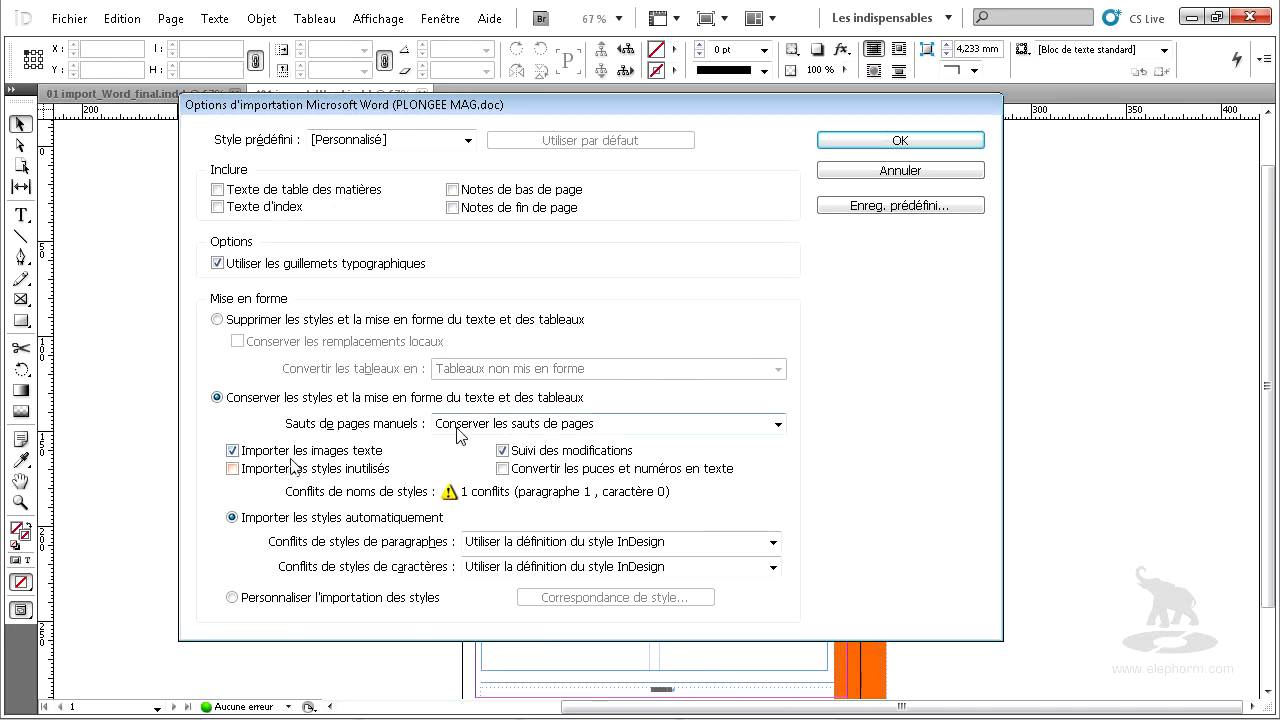
left_click(476, 430)
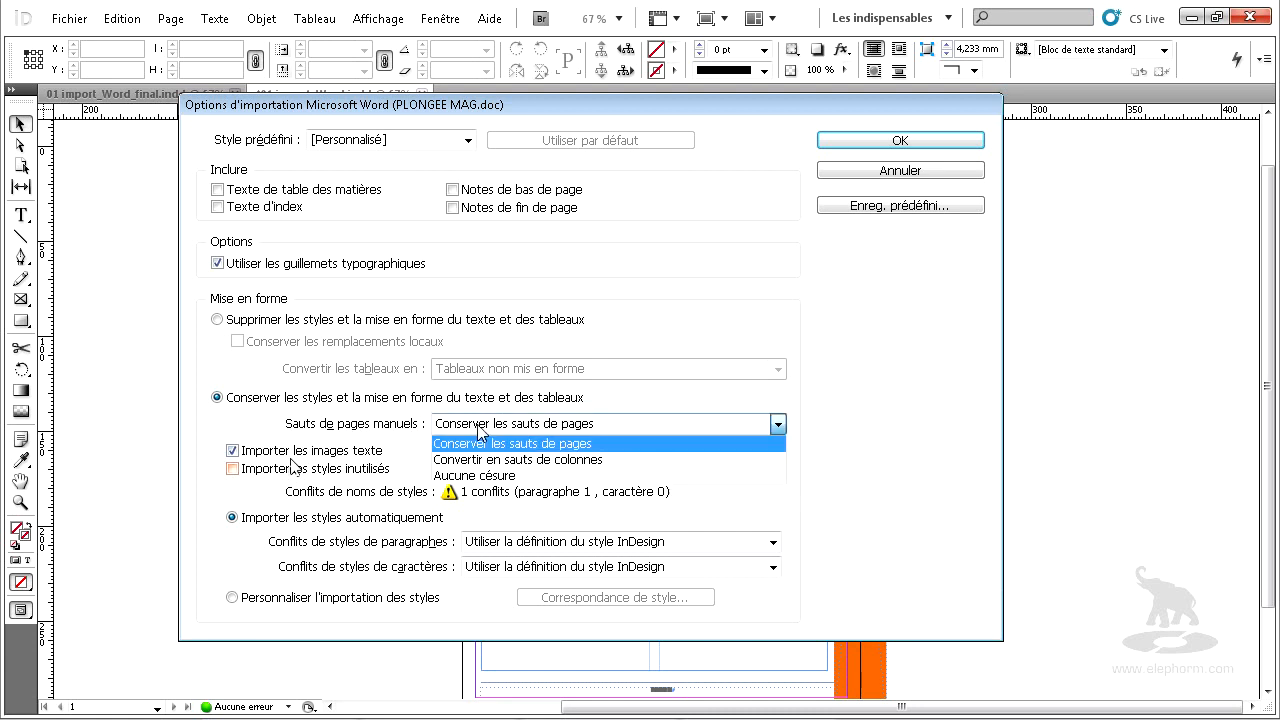
left_click(480, 430)
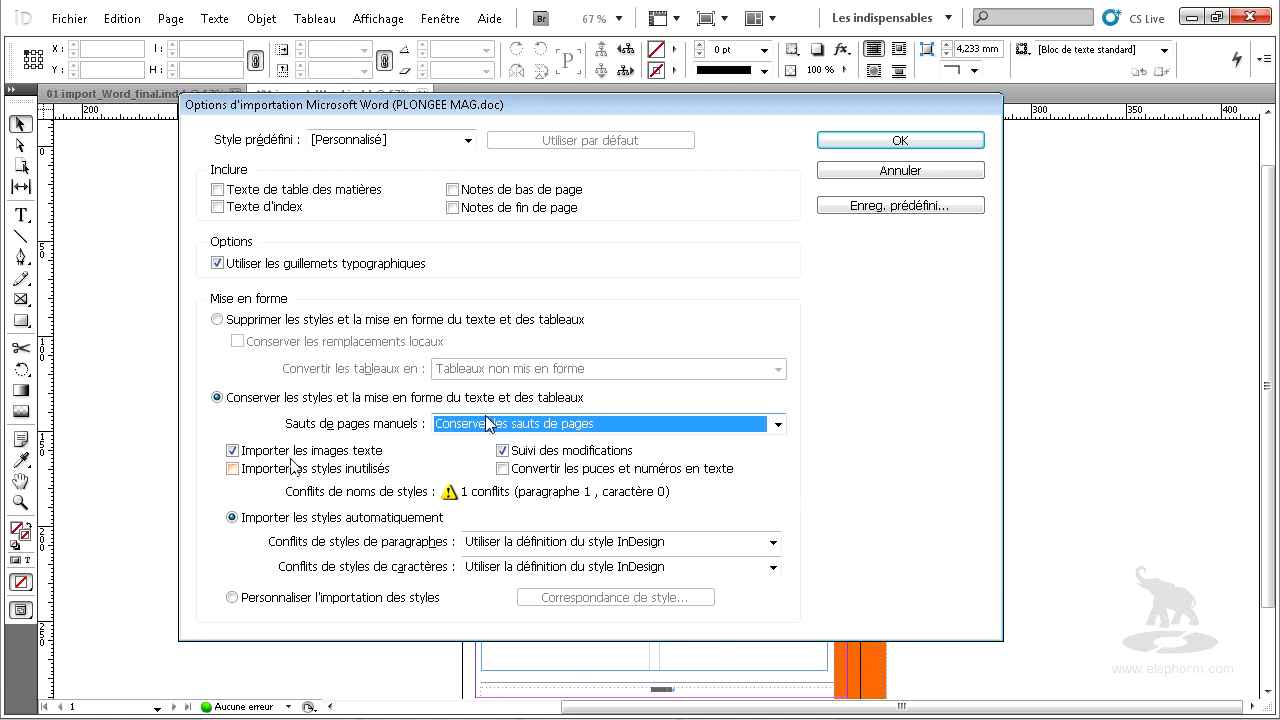
Accept the Word import options with styles preserved and open the font search for the missing fonts.
left_click(485, 425)
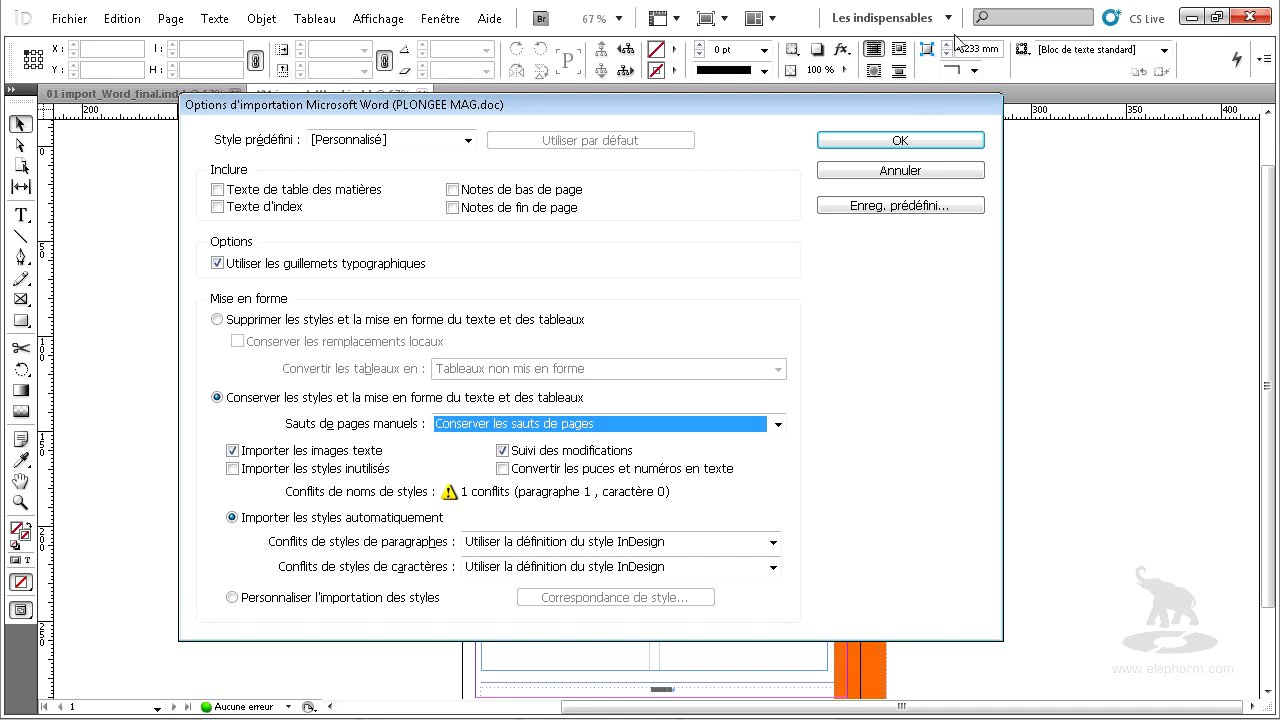
left_click(903, 140)
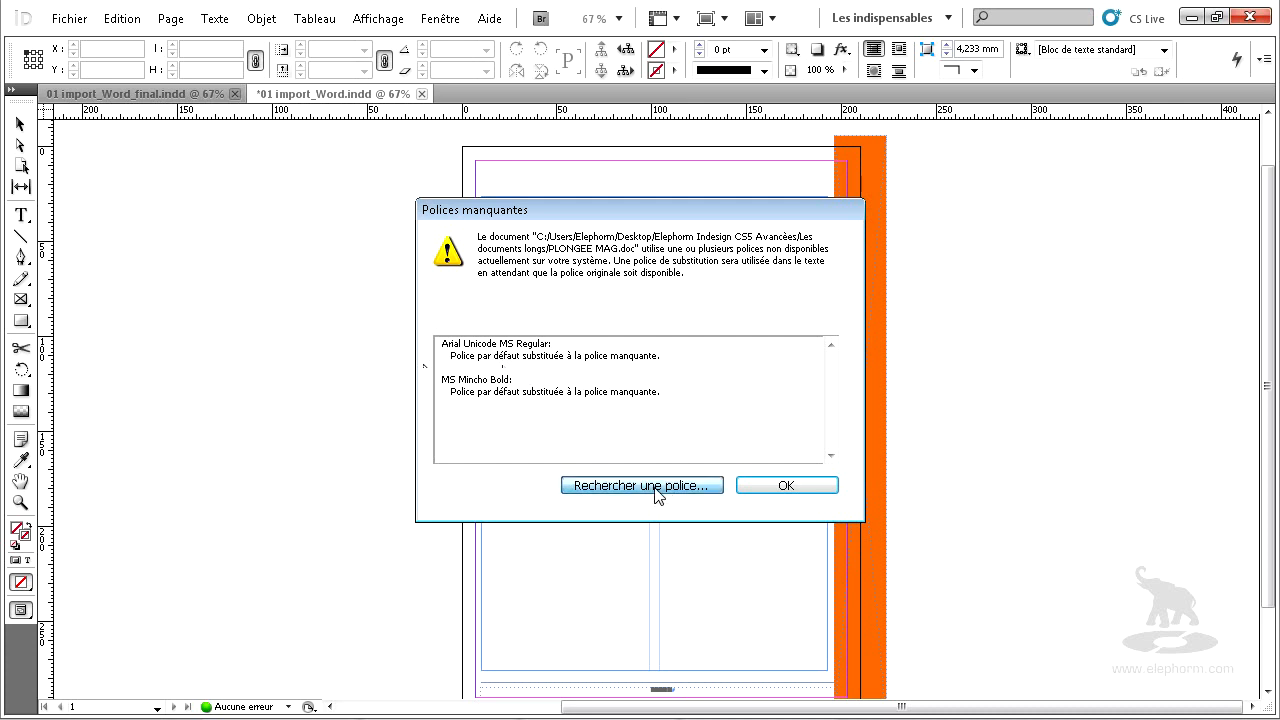
left_click(655, 487)
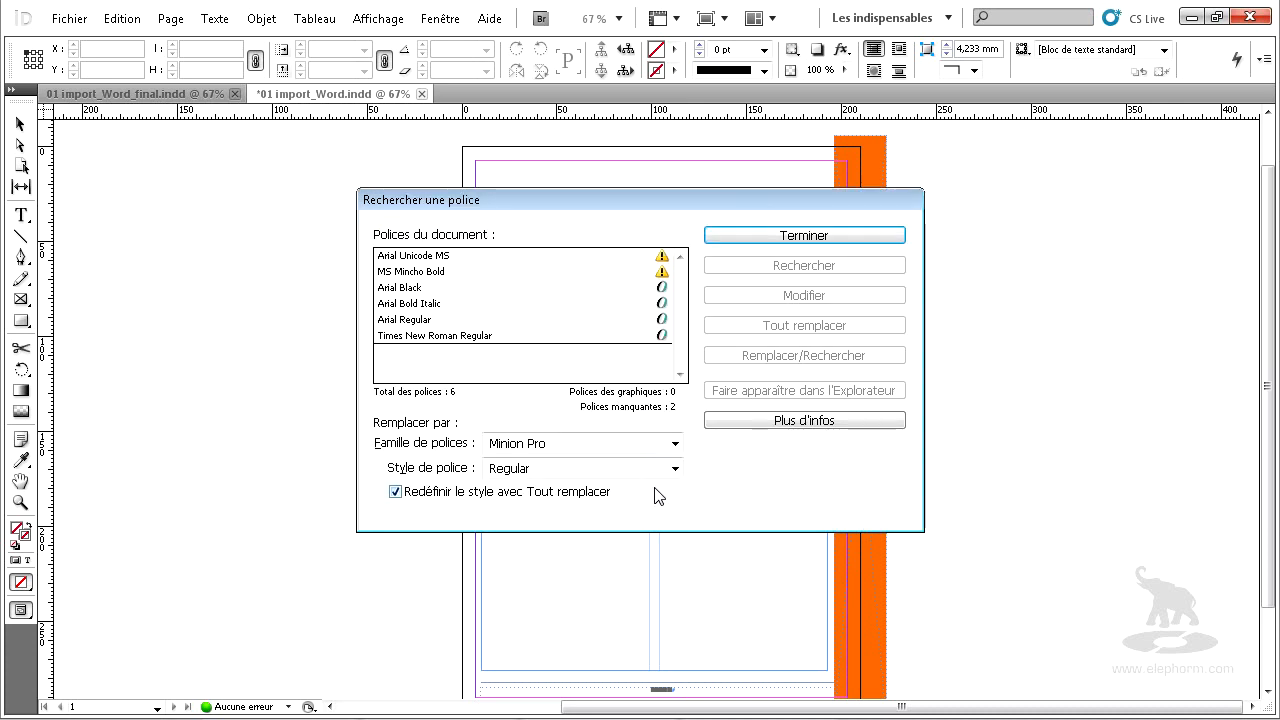
Replace all uses of Arial Unicode MS and MS Mincho Bold with Arial Regular, redefining the styles, and finish the font search.
left_click(453, 259)
left_click(450, 272, "shift")
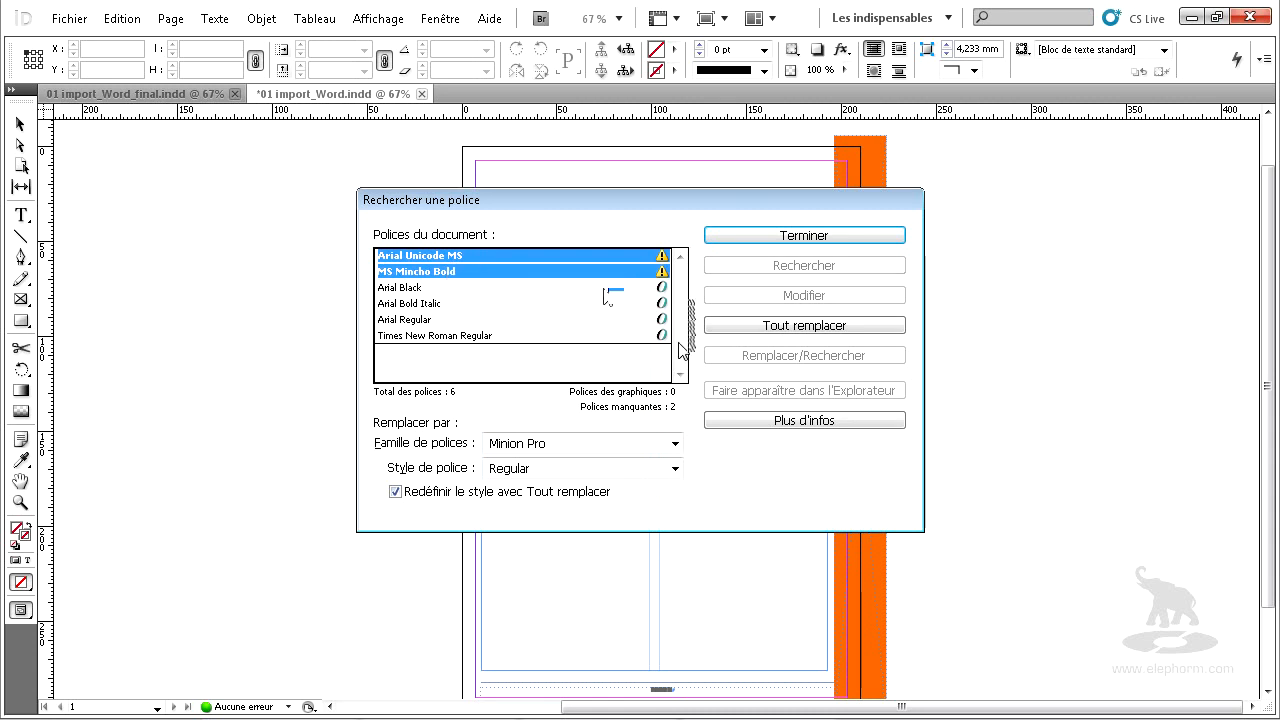
left_click(644, 448)
left_click(680, 451)
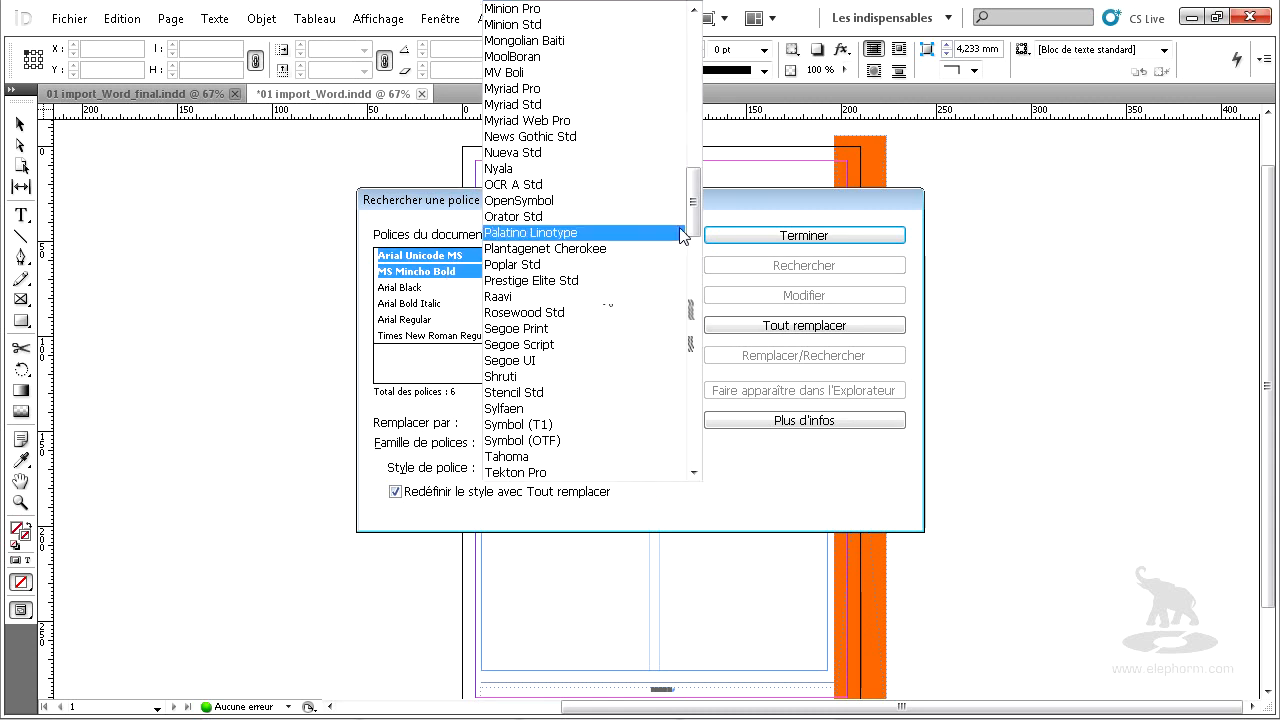
left_click_drag(694, 215, 694, 40)
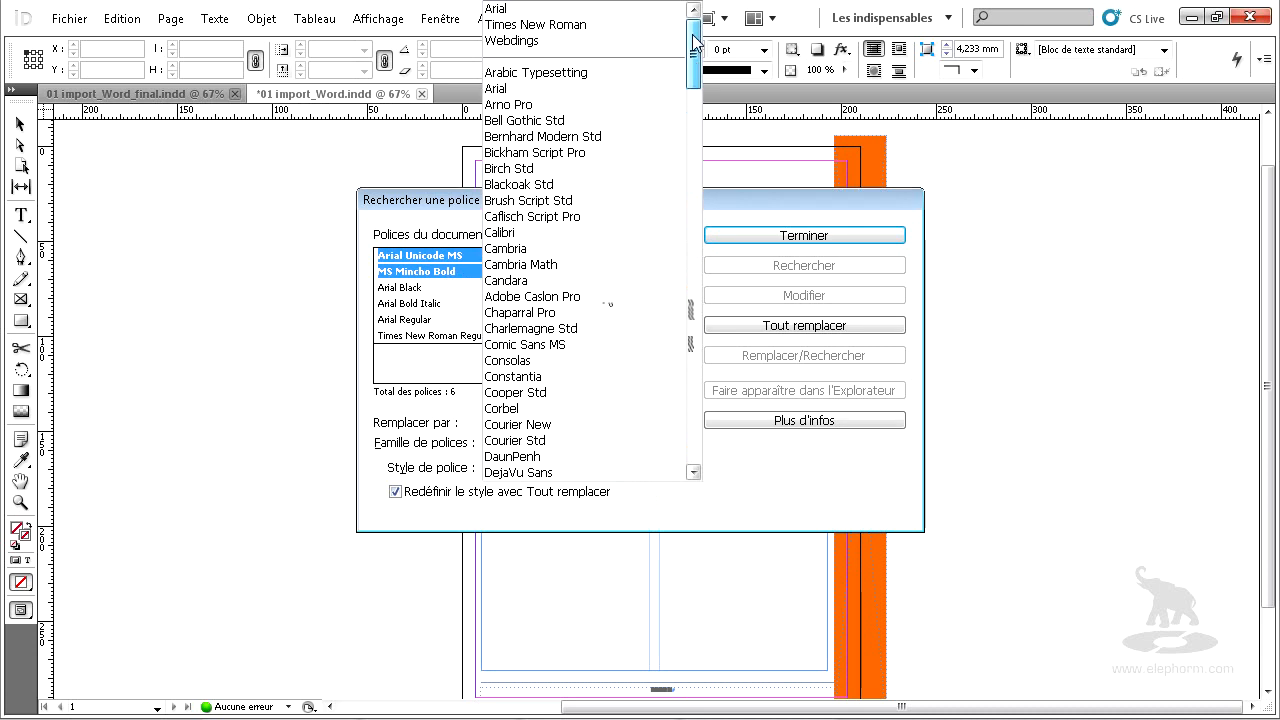
left_click(615, 89)
left_click_drag(563, 201, 493, 170)
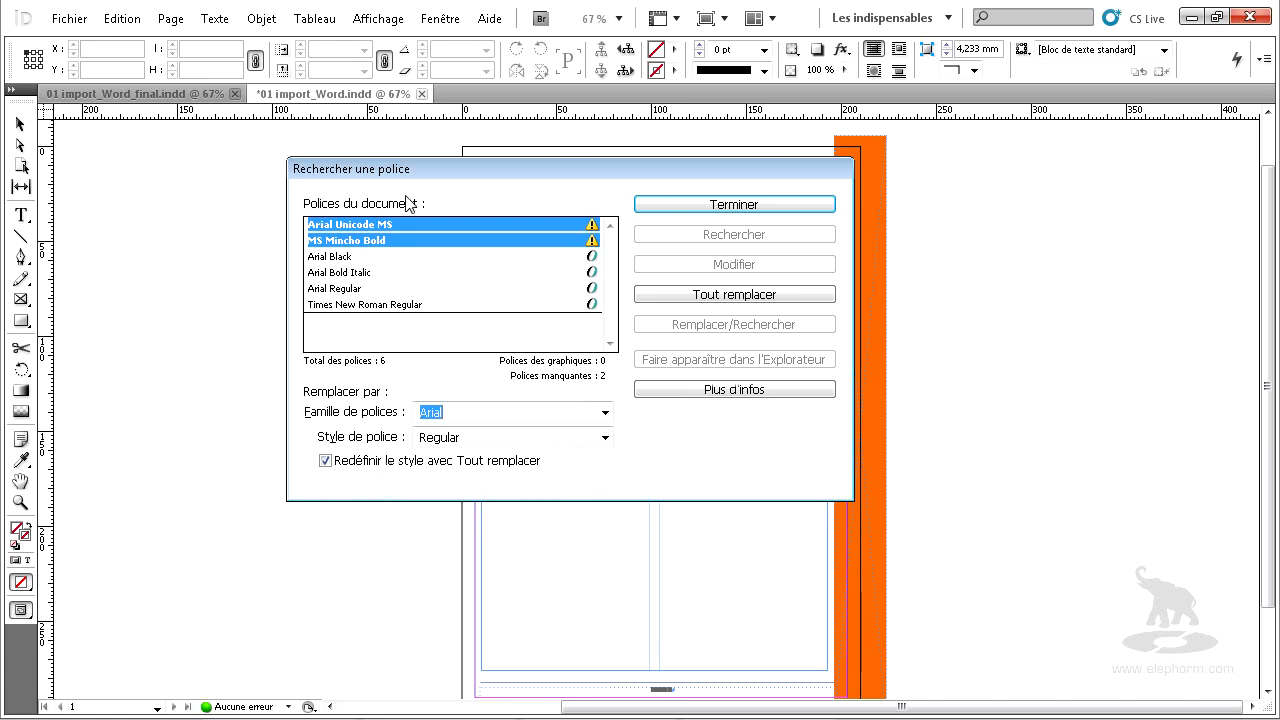
left_click_drag(420, 168, 387, 178)
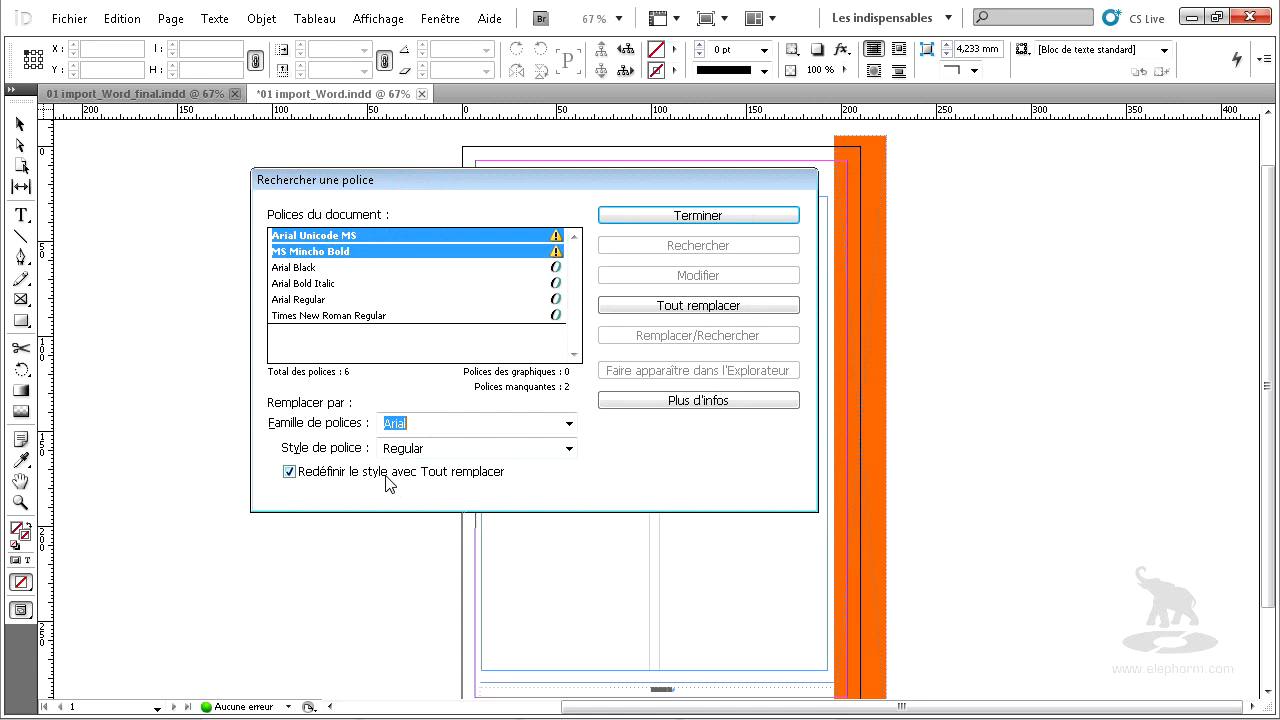
left_click(753, 317)
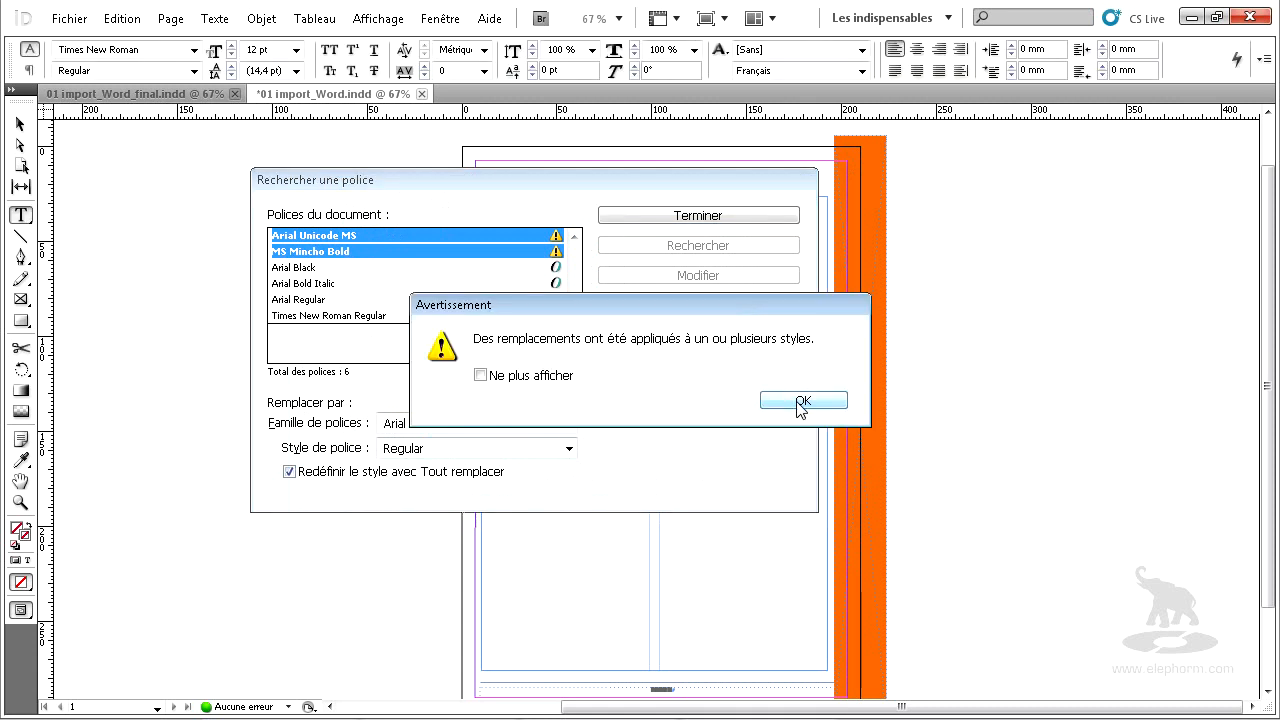
left_click(801, 401)
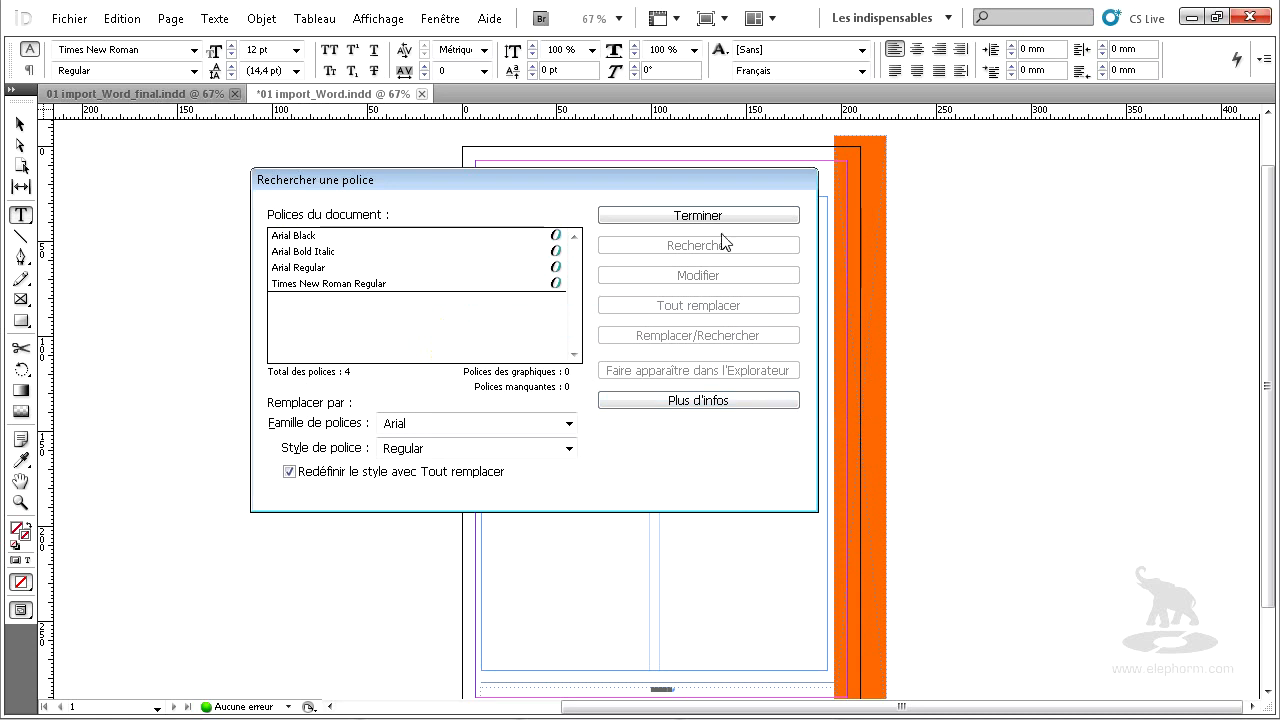
left_click(698, 216)
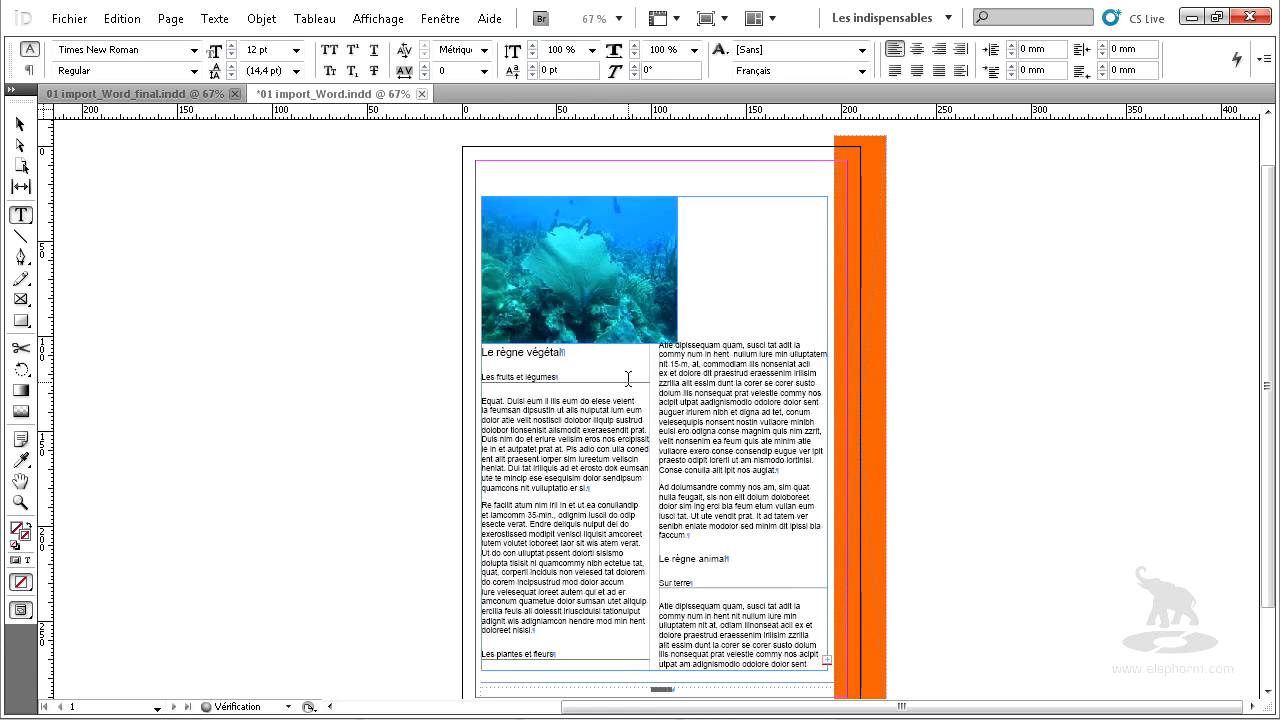
Add a second page based on the A-Gabarit master after page 1.
scroll(628, 378, "down", 2)
scroll(628, 378, "up", 3)
scroll(629, 380, "up", 1)
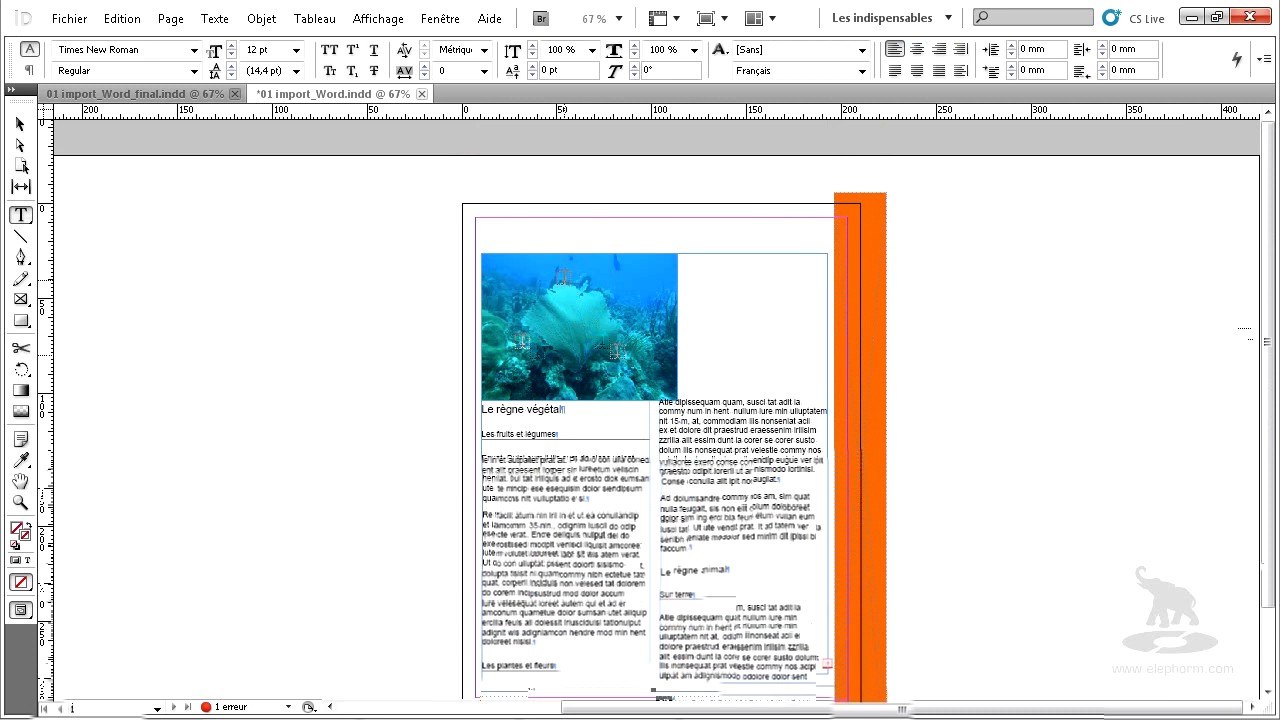
left_click(20, 124)
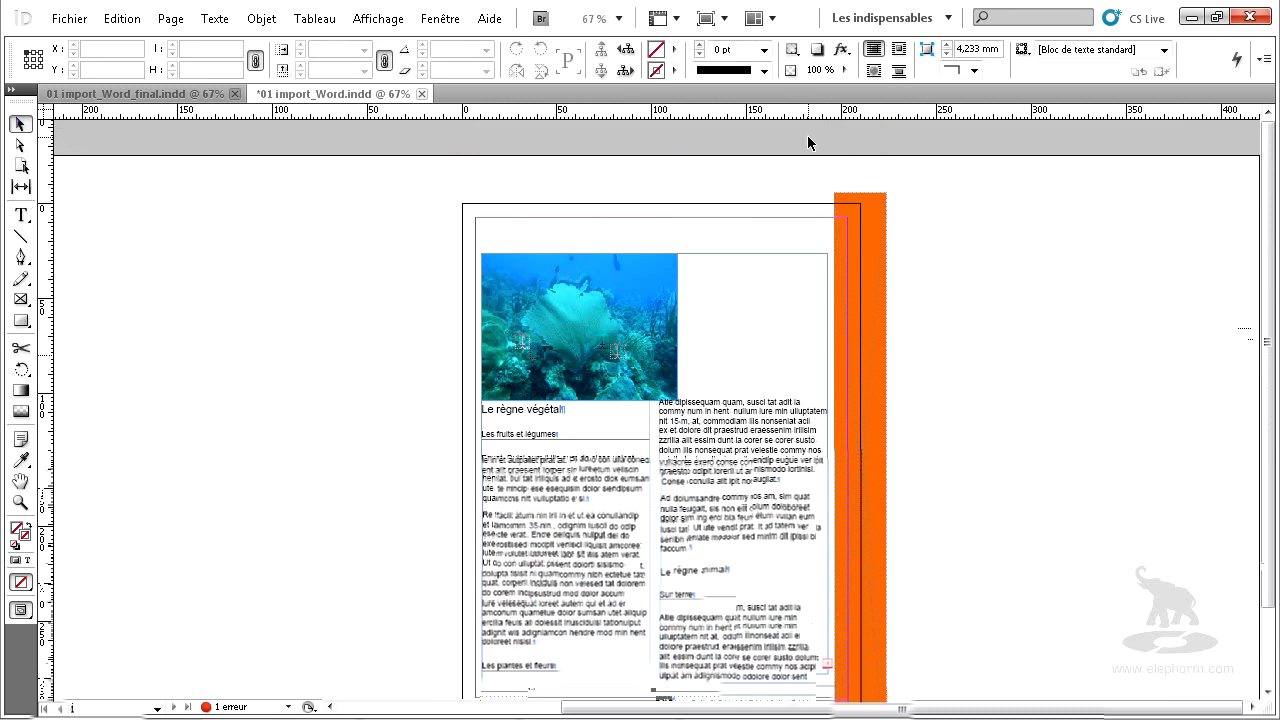
key("F12")
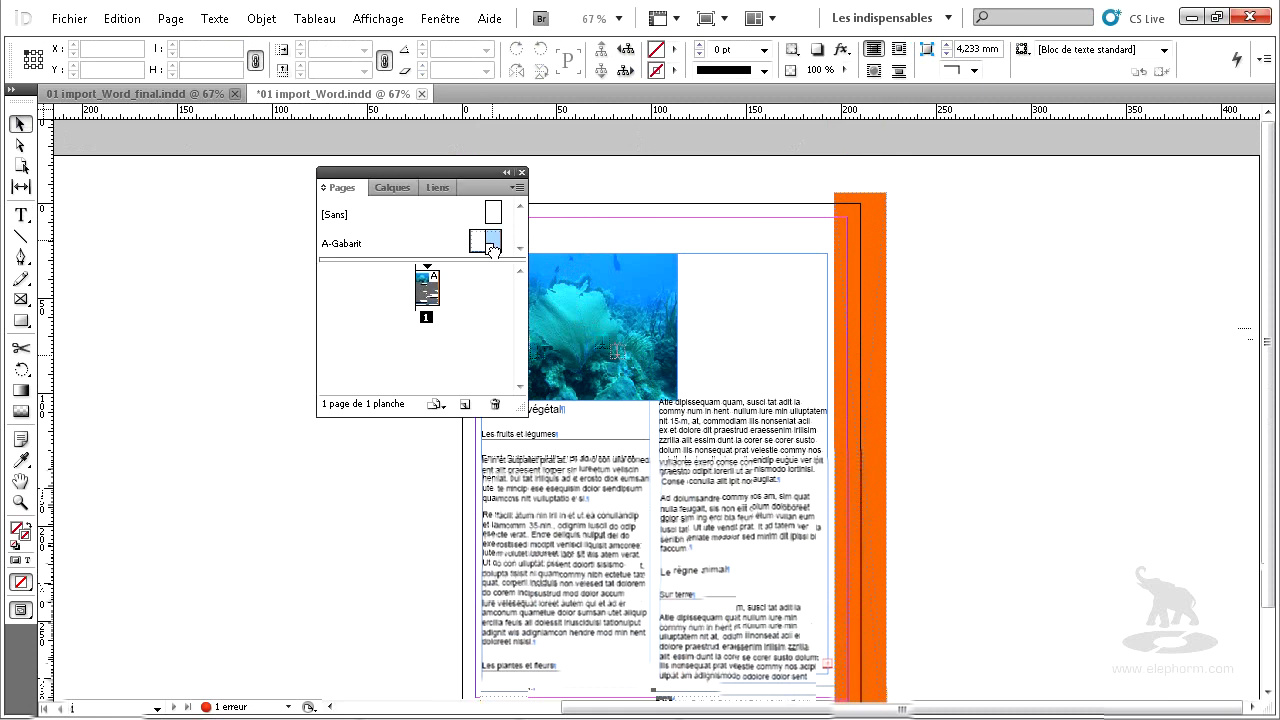
left_click_drag(426, 343, 411, 358)
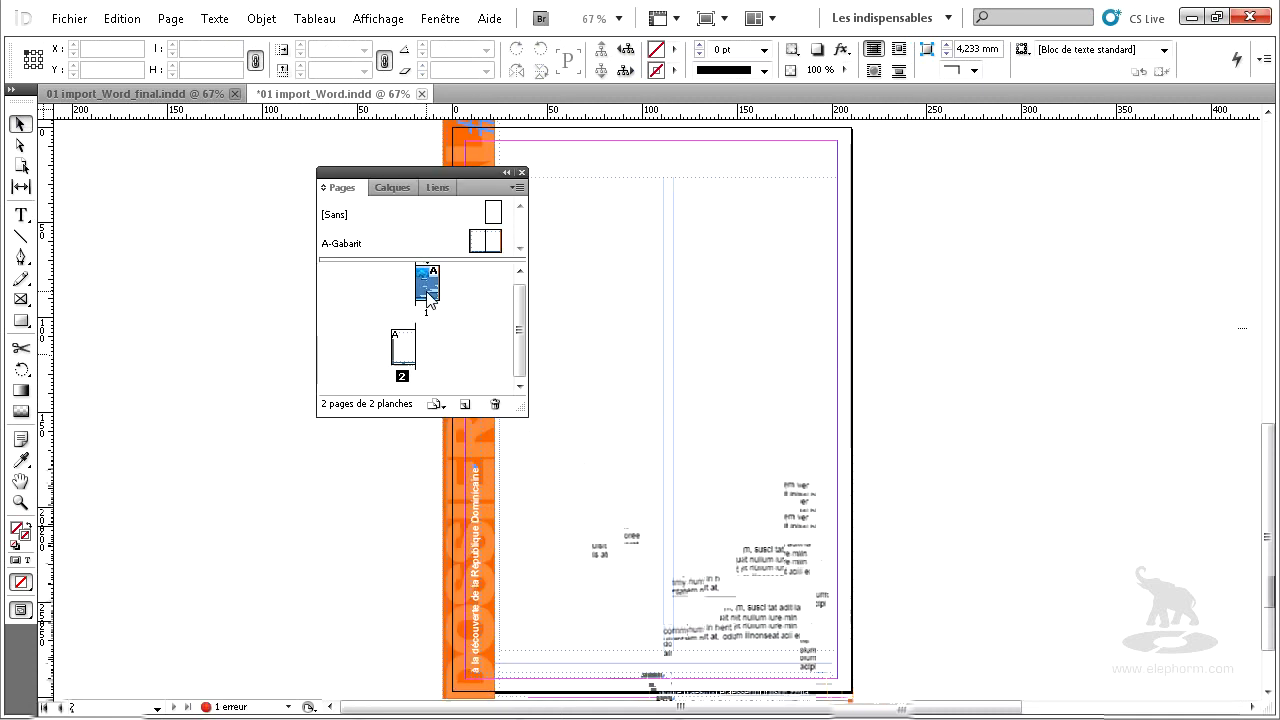
Thread the overset text of the page 1 frame into the two-column frame on page 2.
scroll(796, 348, "up", 4)
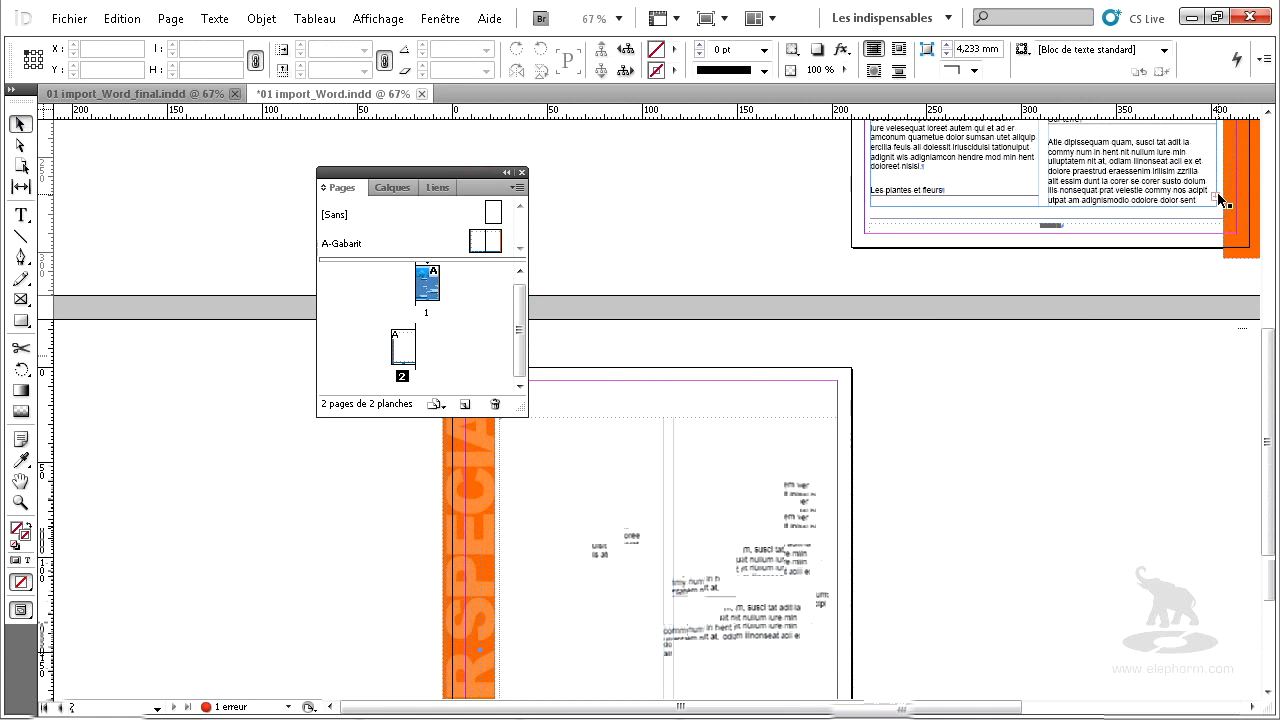
left_click(1216, 193)
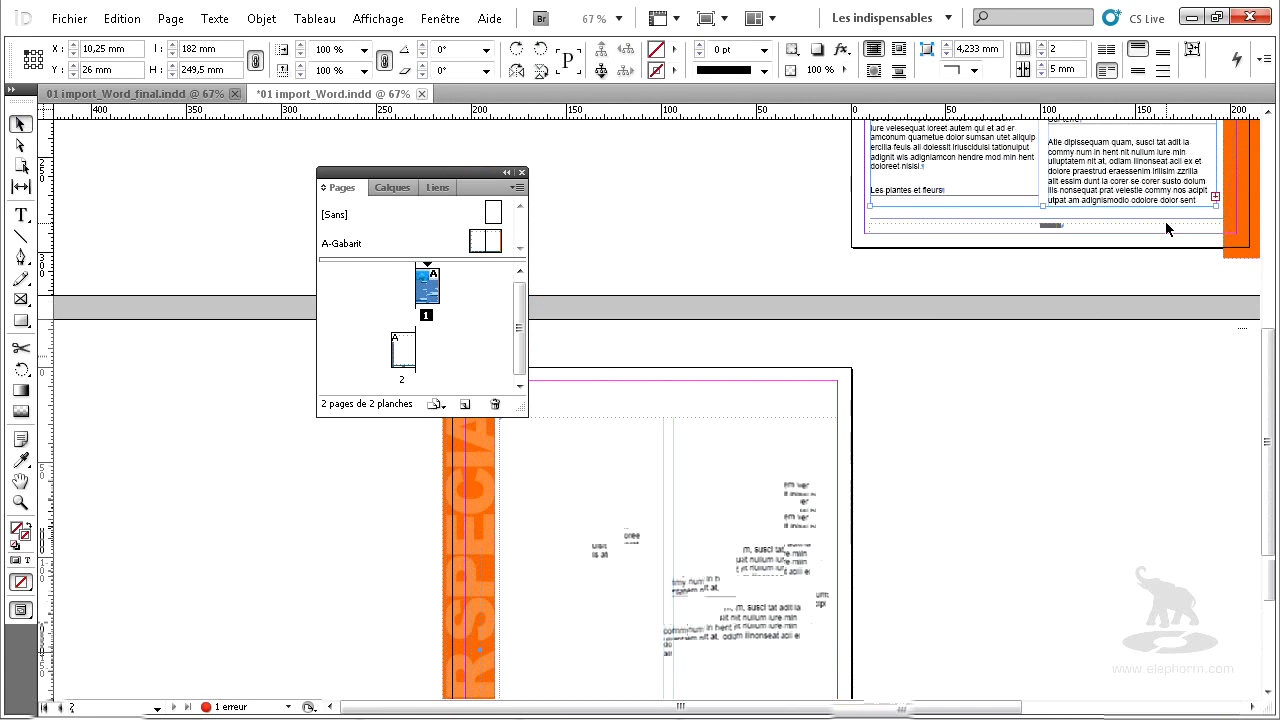
left_click(1215, 196)
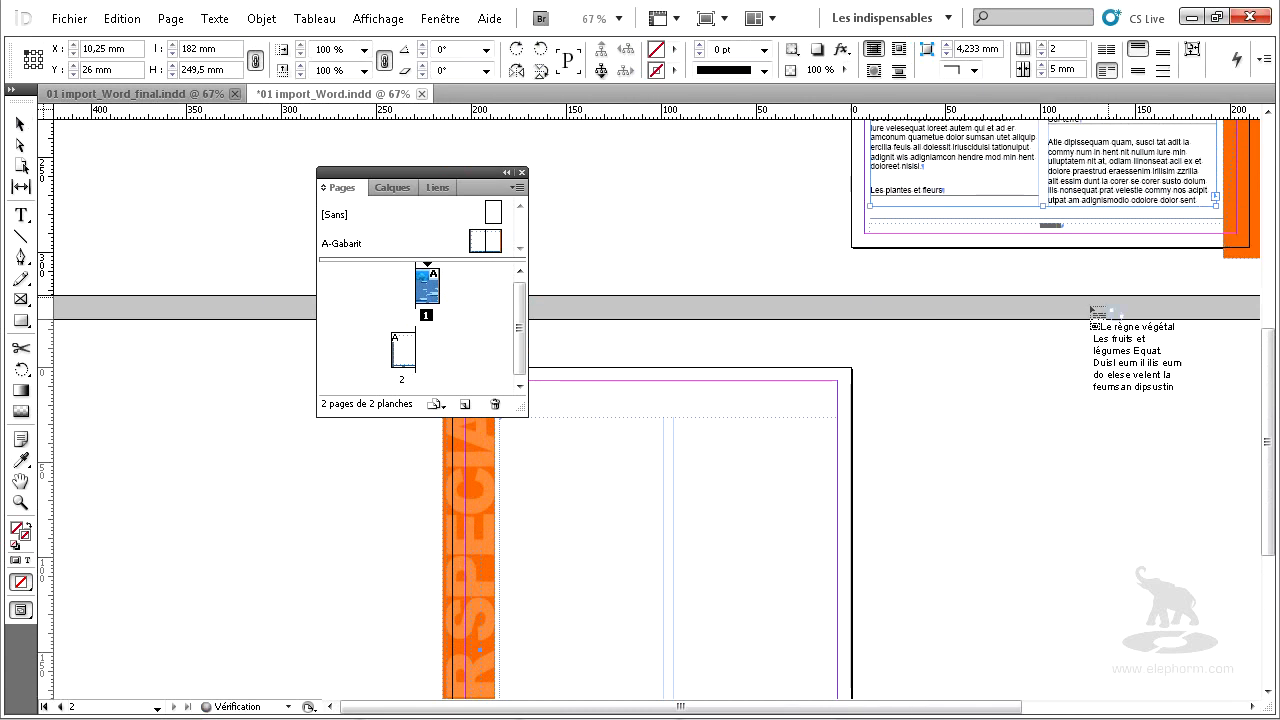
left_click(601, 486)
Examine the imported image, headings, text and table across pages 1 and 2.
scroll(601, 484, "down", 1)
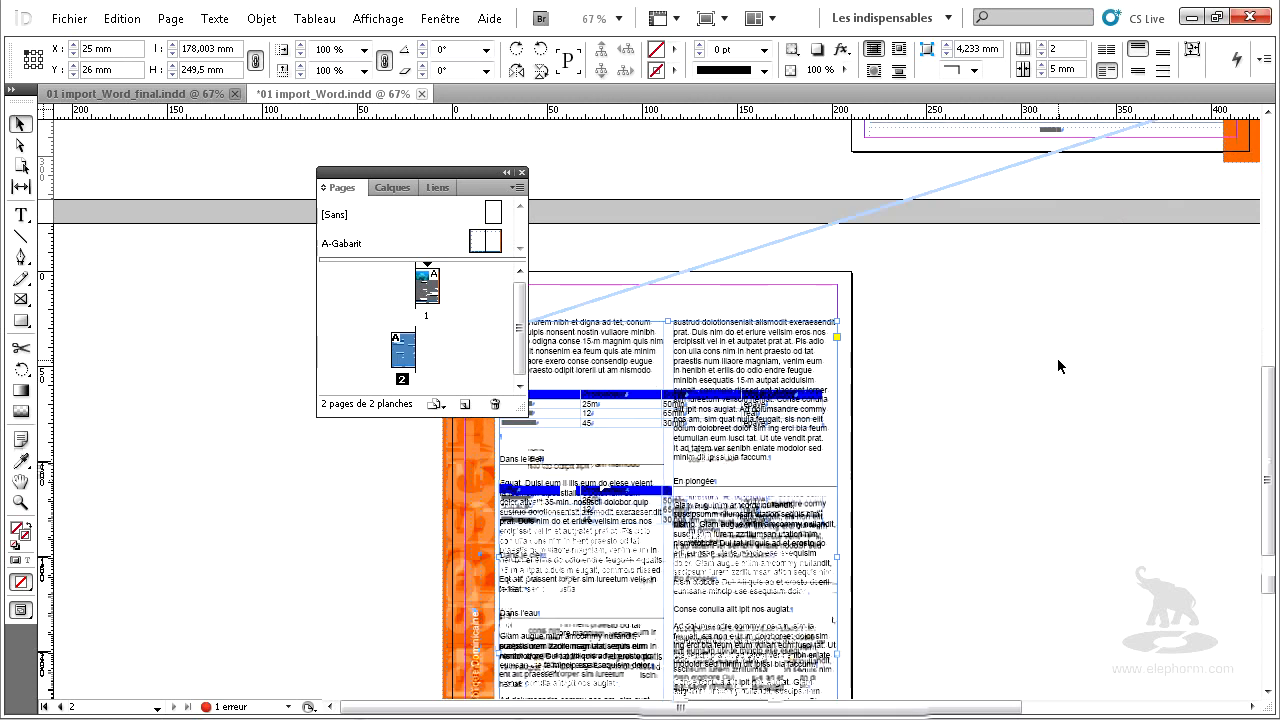
scroll(1055, 366, "up", 6)
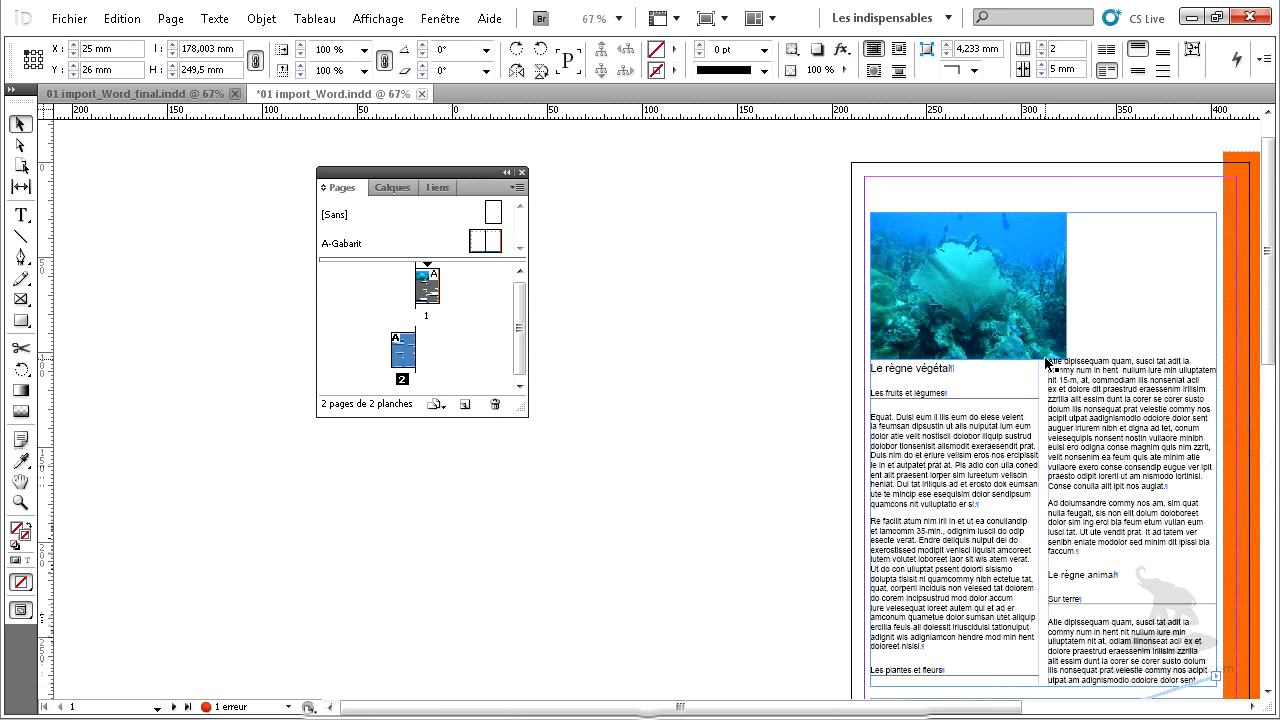
left_click(777, 491)
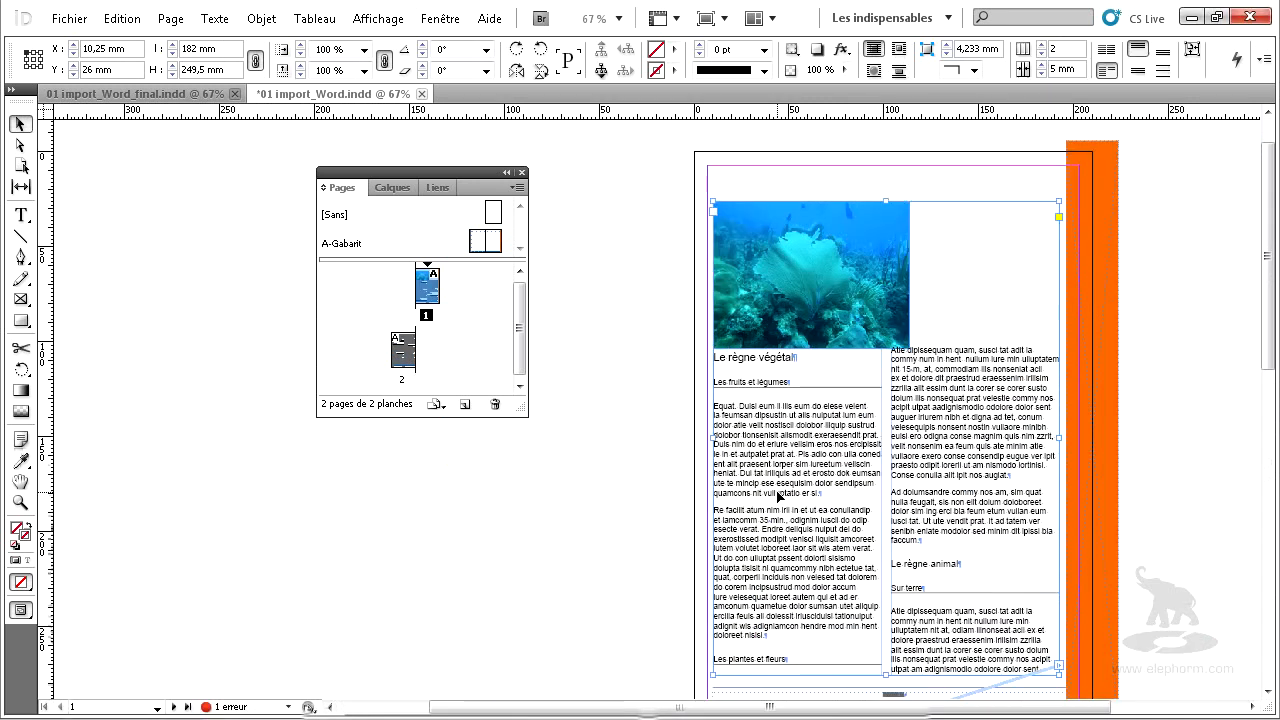
scroll(777, 491, "down", 5)
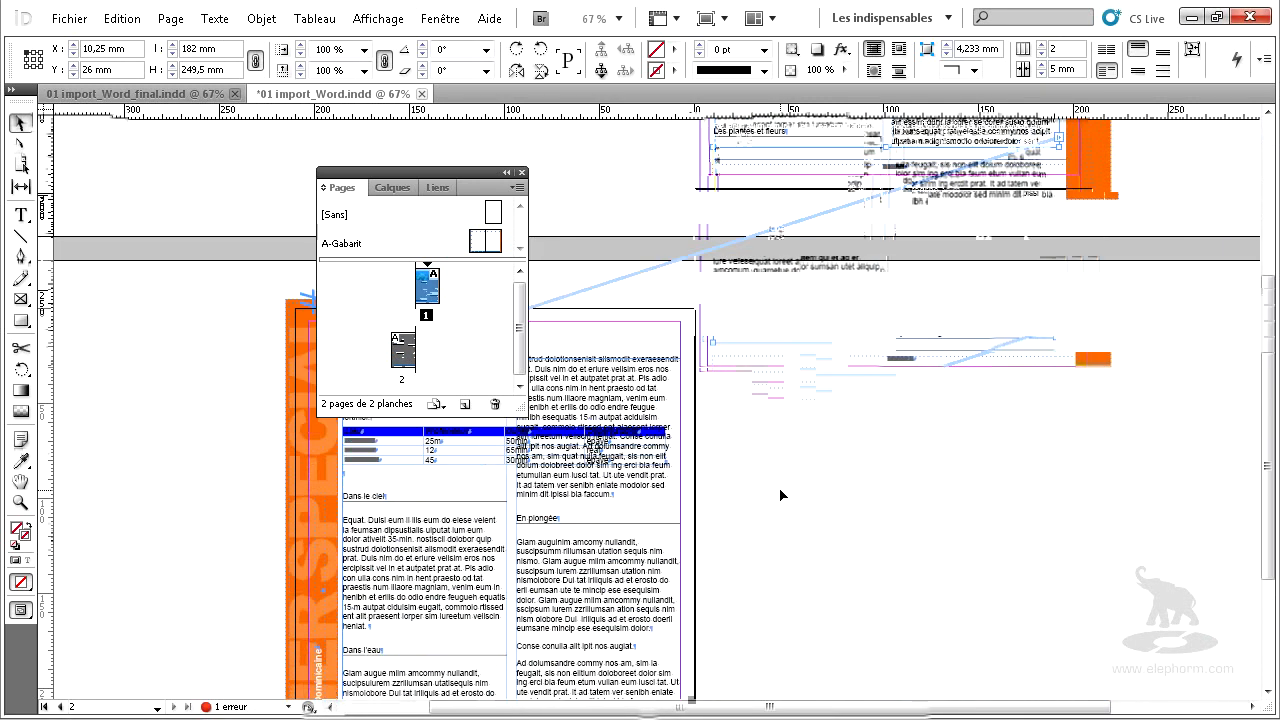
scroll(780, 494, "up", 3)
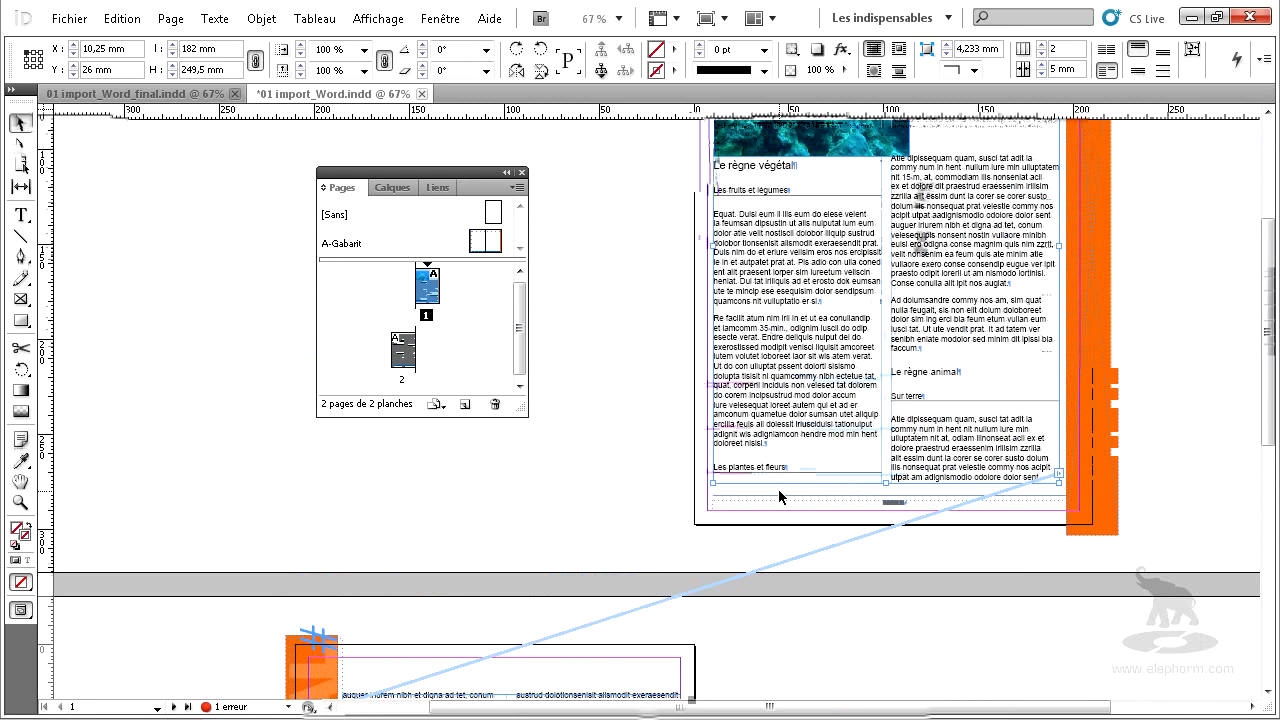
scroll(778, 492, "up", 1)
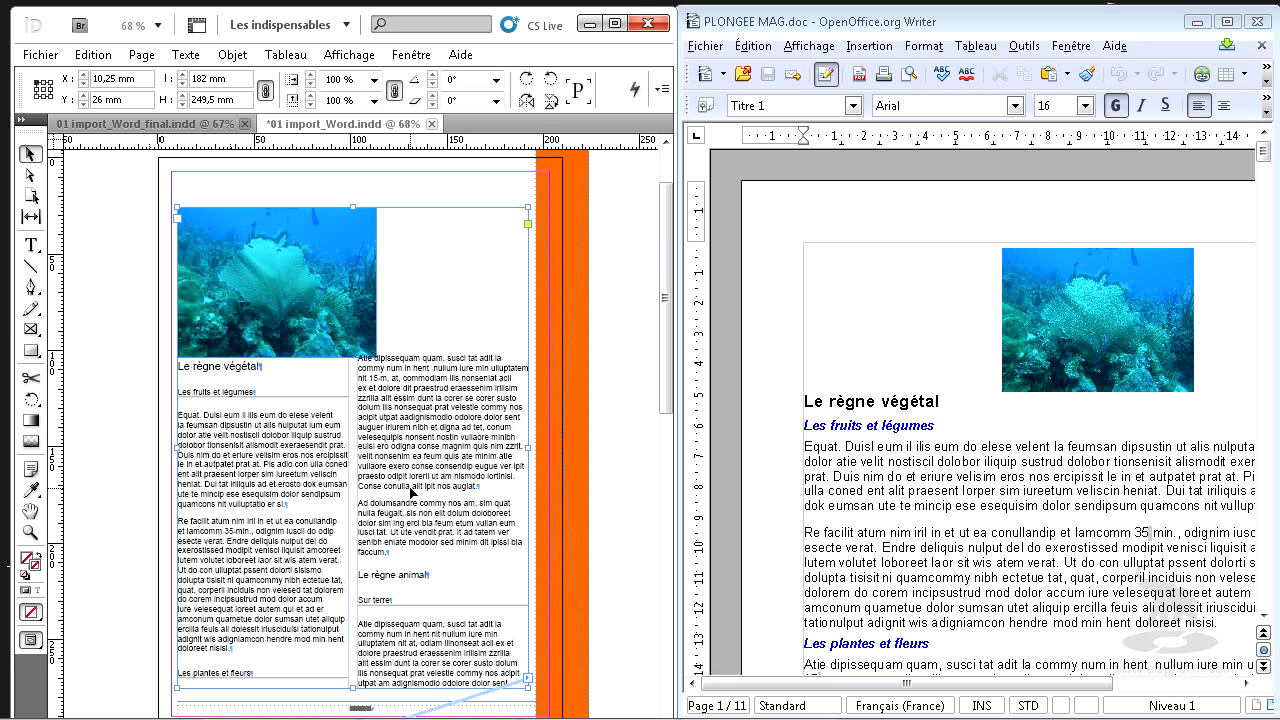
Compare the imported page 2 text and table with the original PLONGEE MAG.doc in OpenOffice.org Writer.
scroll(415, 492, "down", 5)
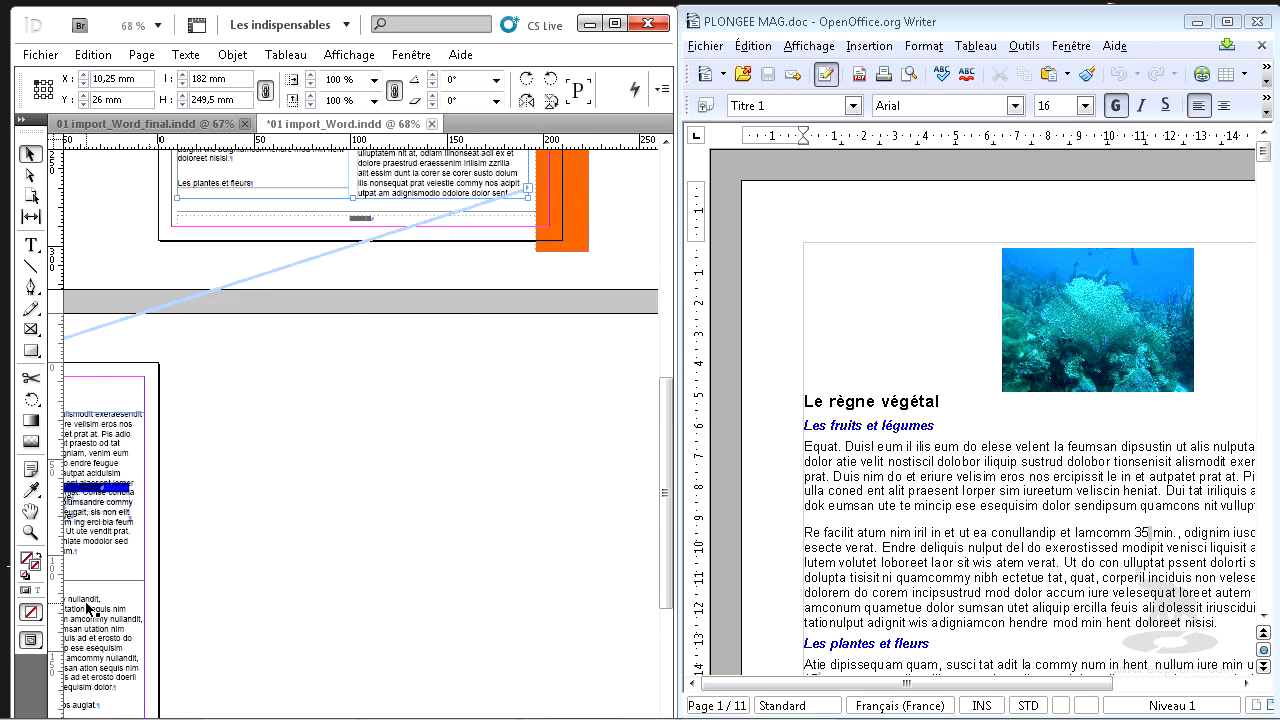
left_click(93, 640)
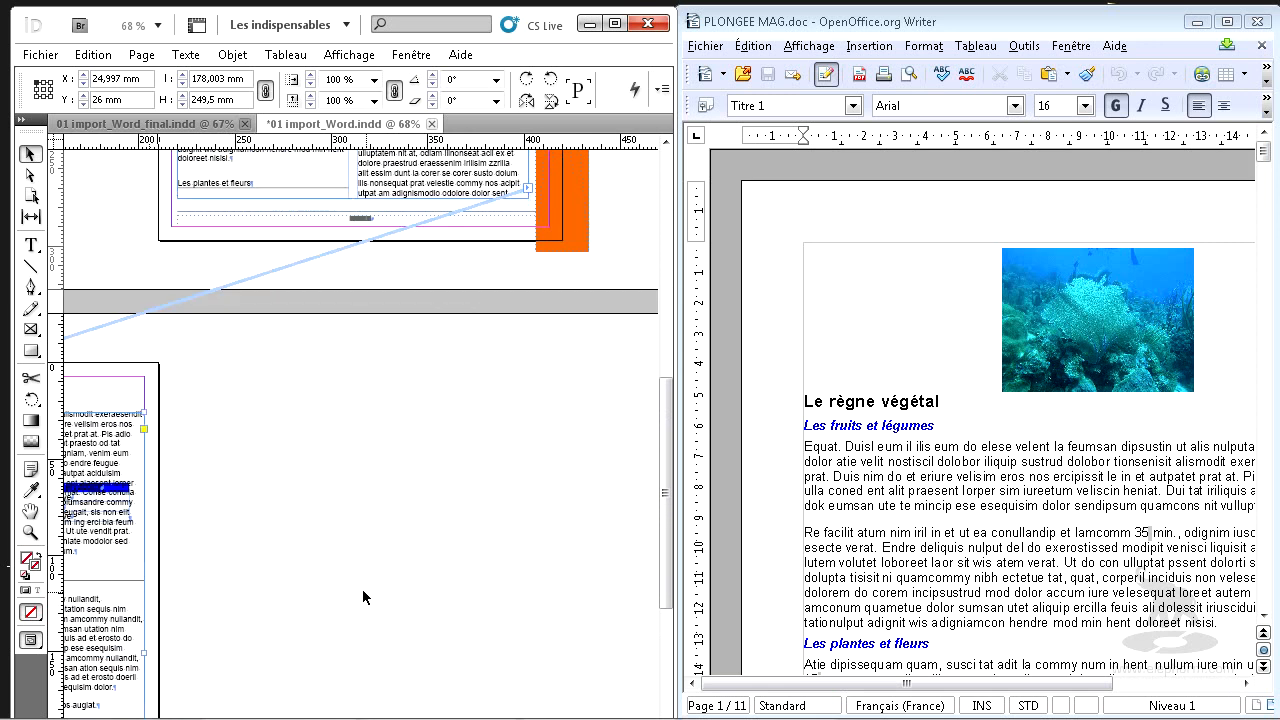
left_click_drag(170, 590, 642, 565)
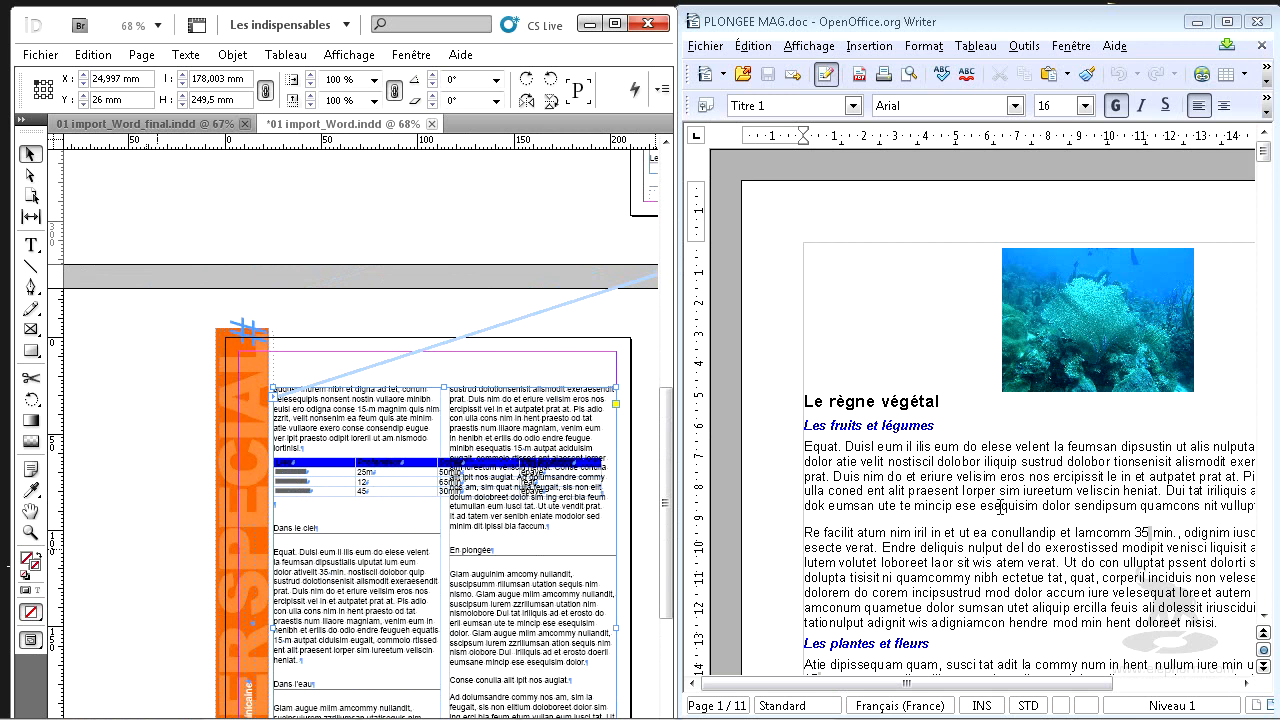
left_click(932, 607)
scroll(939, 604, "down", 8)
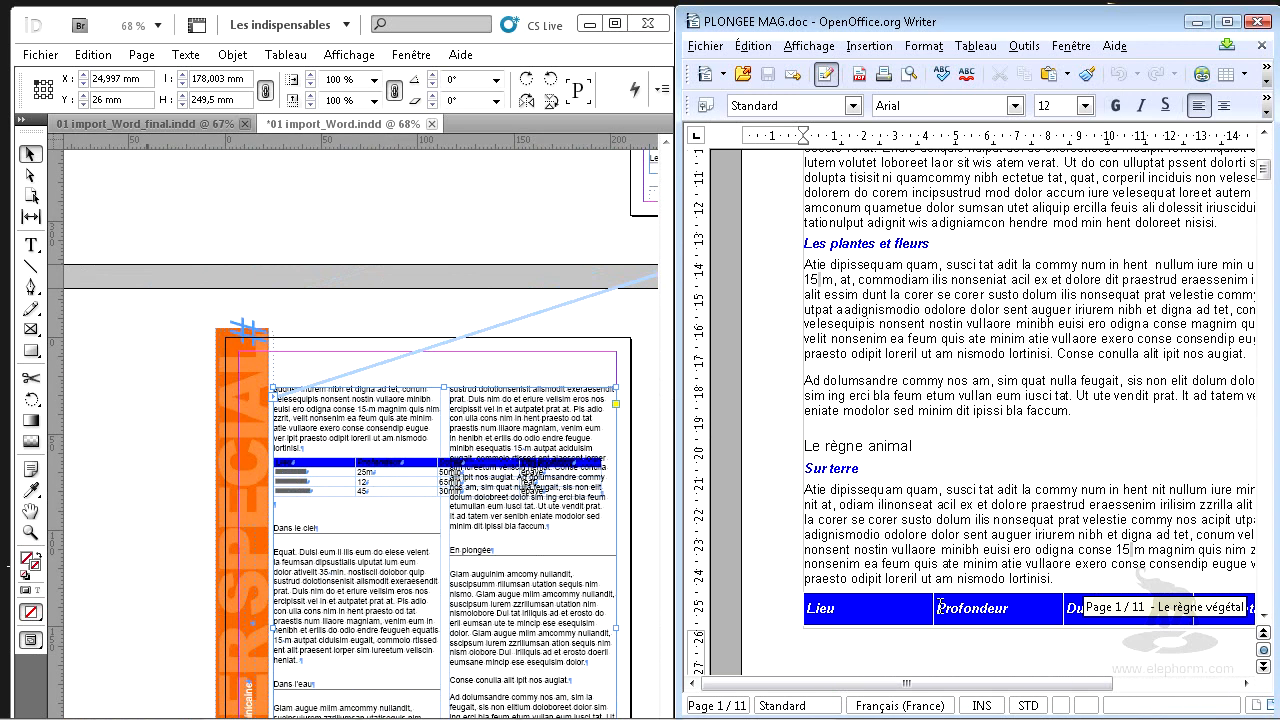
scroll(939, 604, "down", 9)
scroll(939, 604, "down", 15)
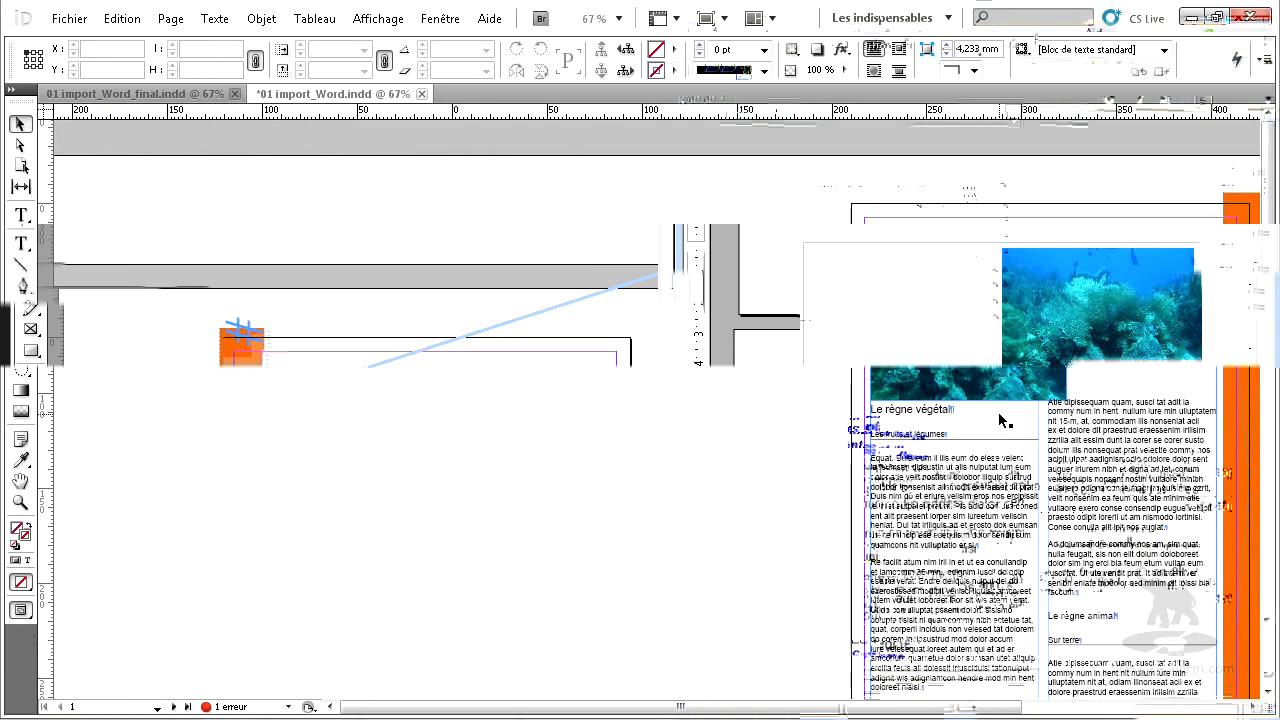
Select the imported coral photo's content on page 1 to inspect it, and return to the surrounding text frame.
key("a")
left_click(963, 328)
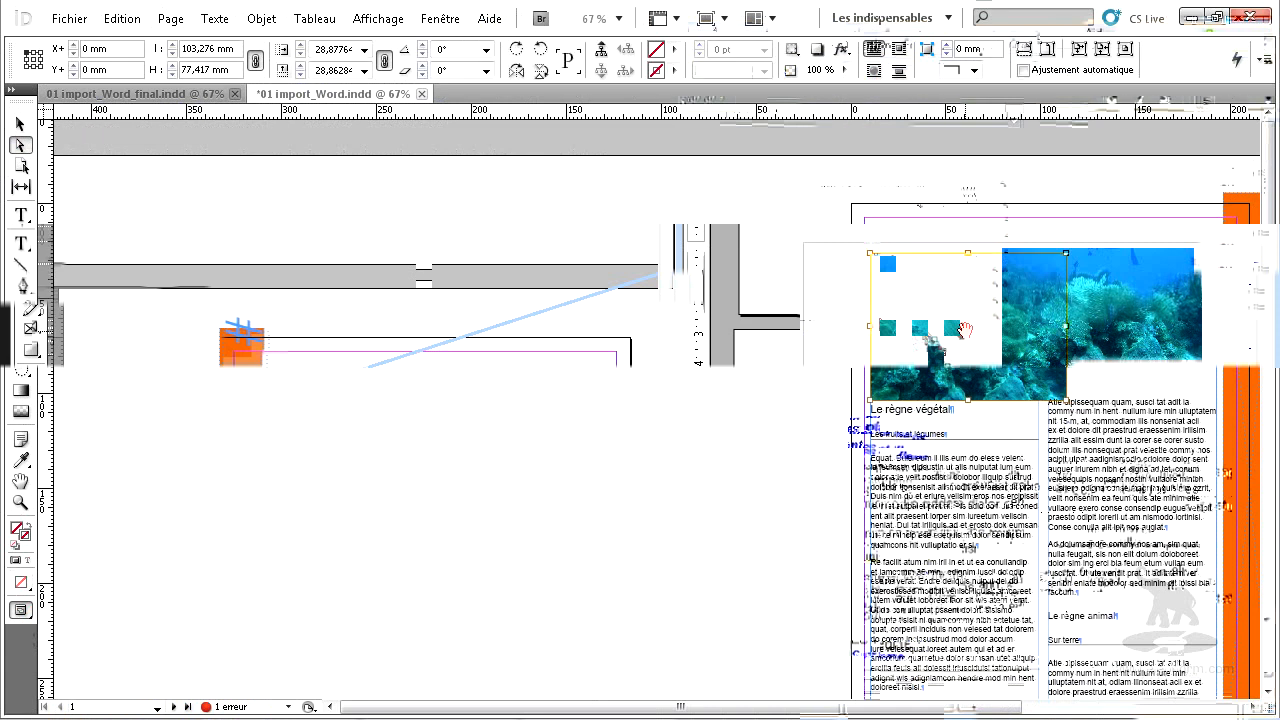
left_click(19, 124)
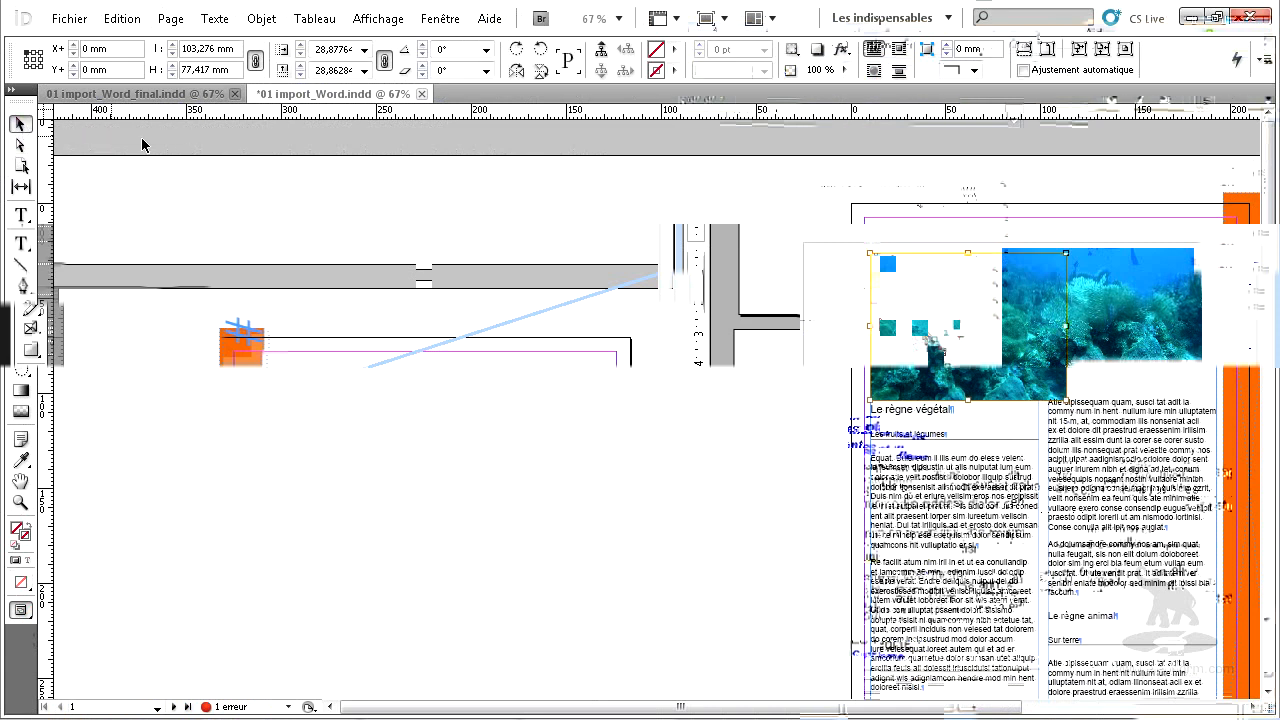
left_click(1188, 350)
Try deleting the inline coral photo from the page 1 text, undo the deletion and leave text editing.
key("t")
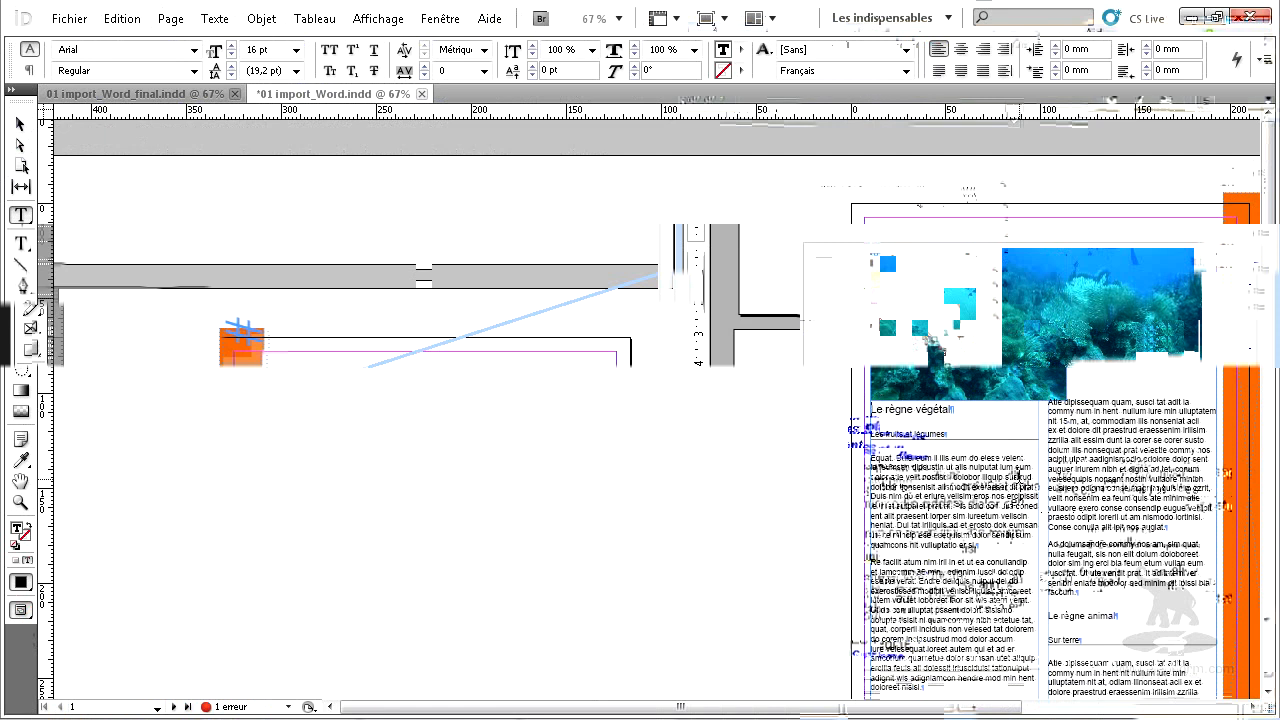
key("BackSpace")
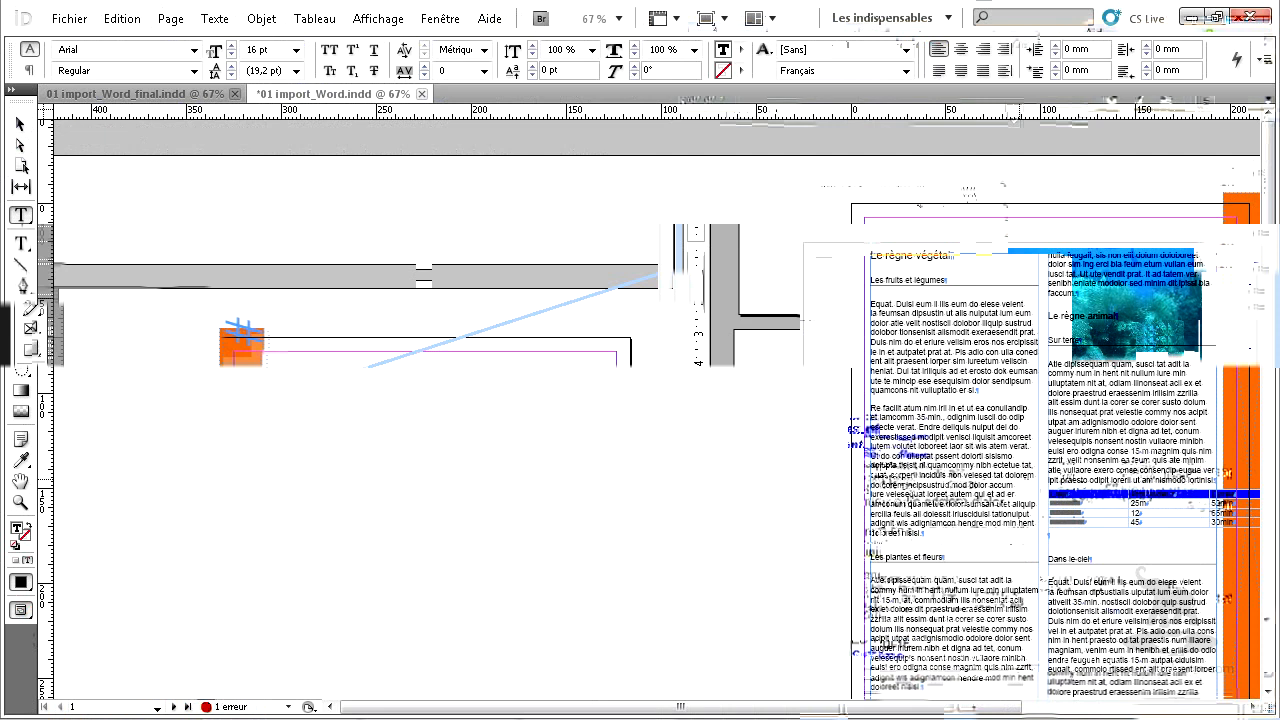
key("ctrl+z")
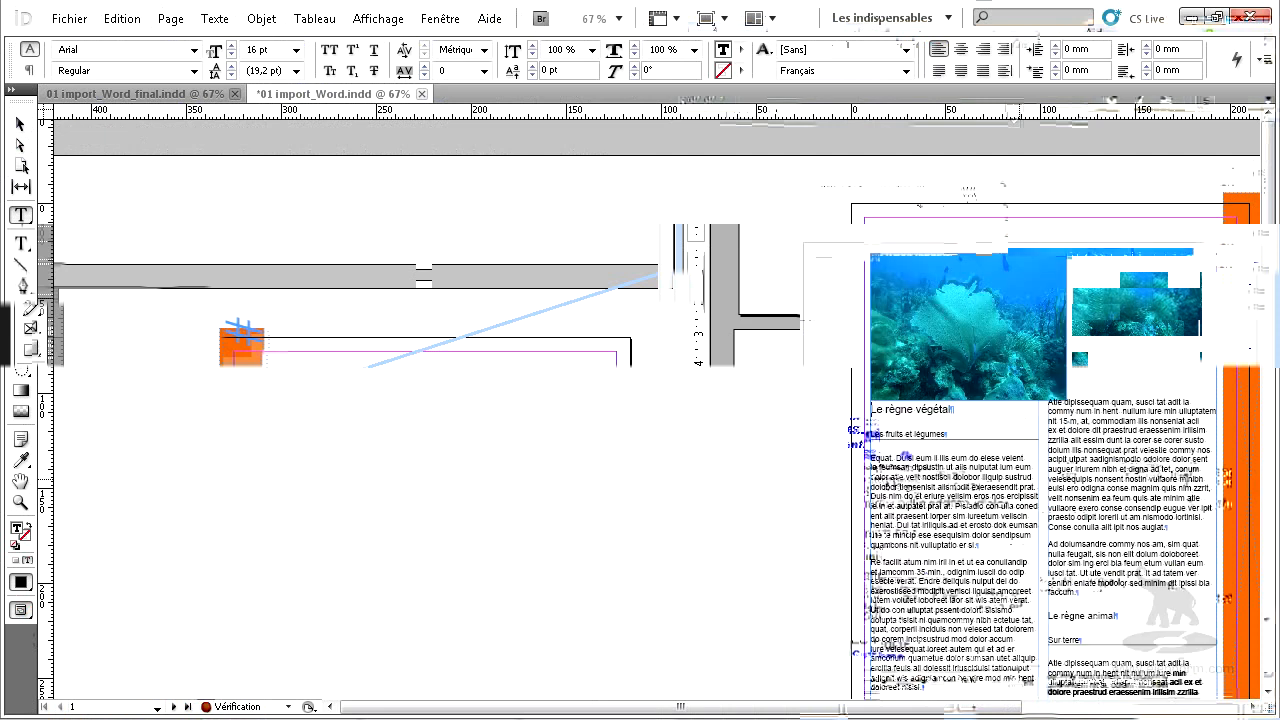
key("Escape")
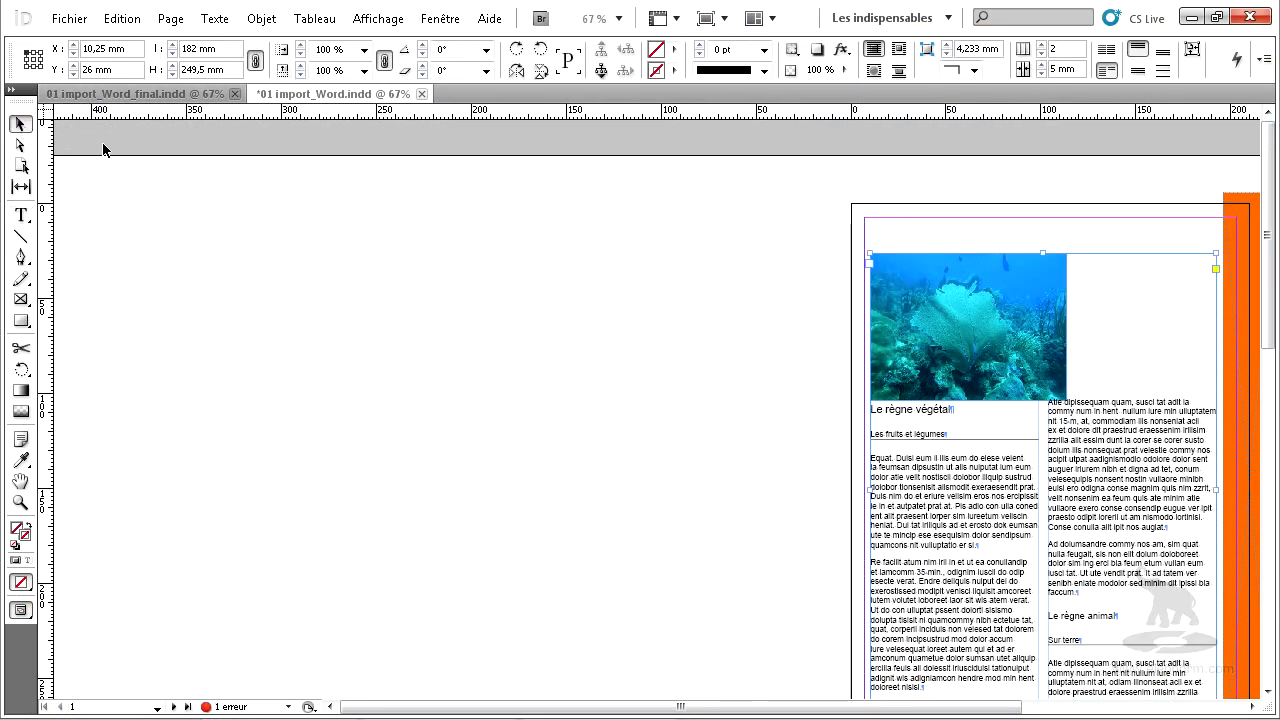
Try shifting the coral photo's content within its frame on page 1, and undo the move.
left_click(978, 307)
left_click_drag(981, 307, 919, 287)
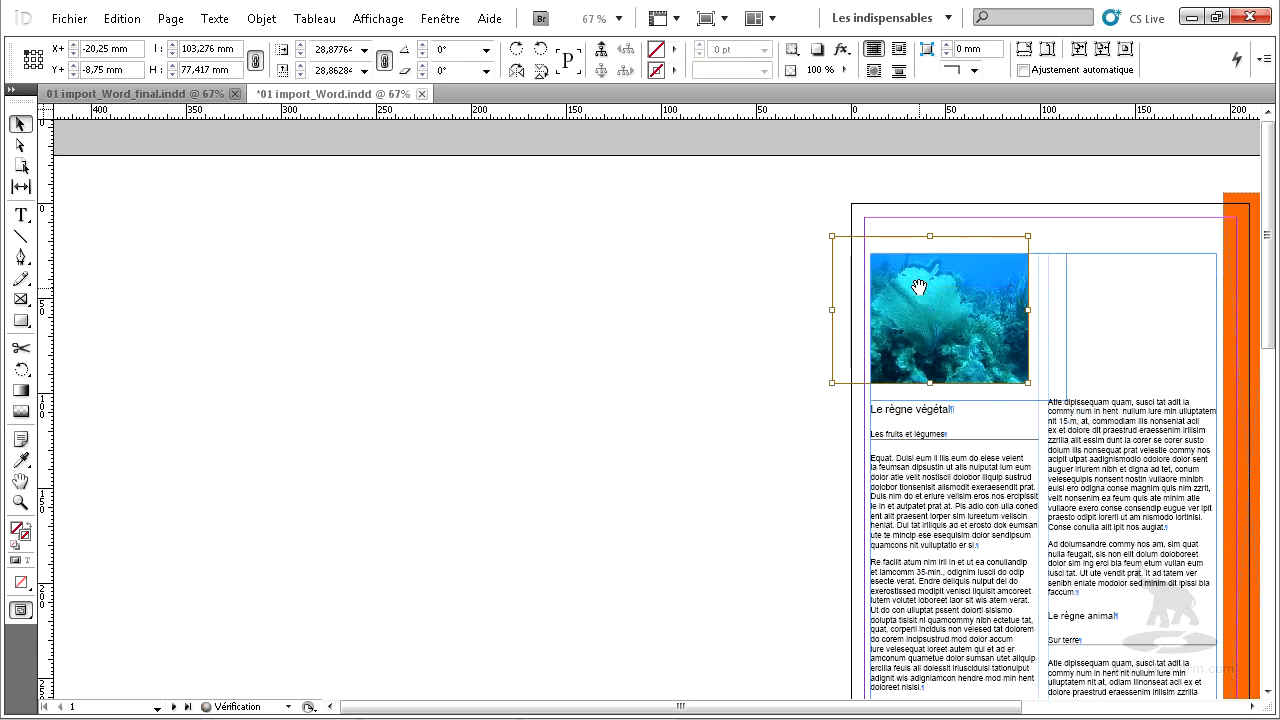
key("ctrl+z")
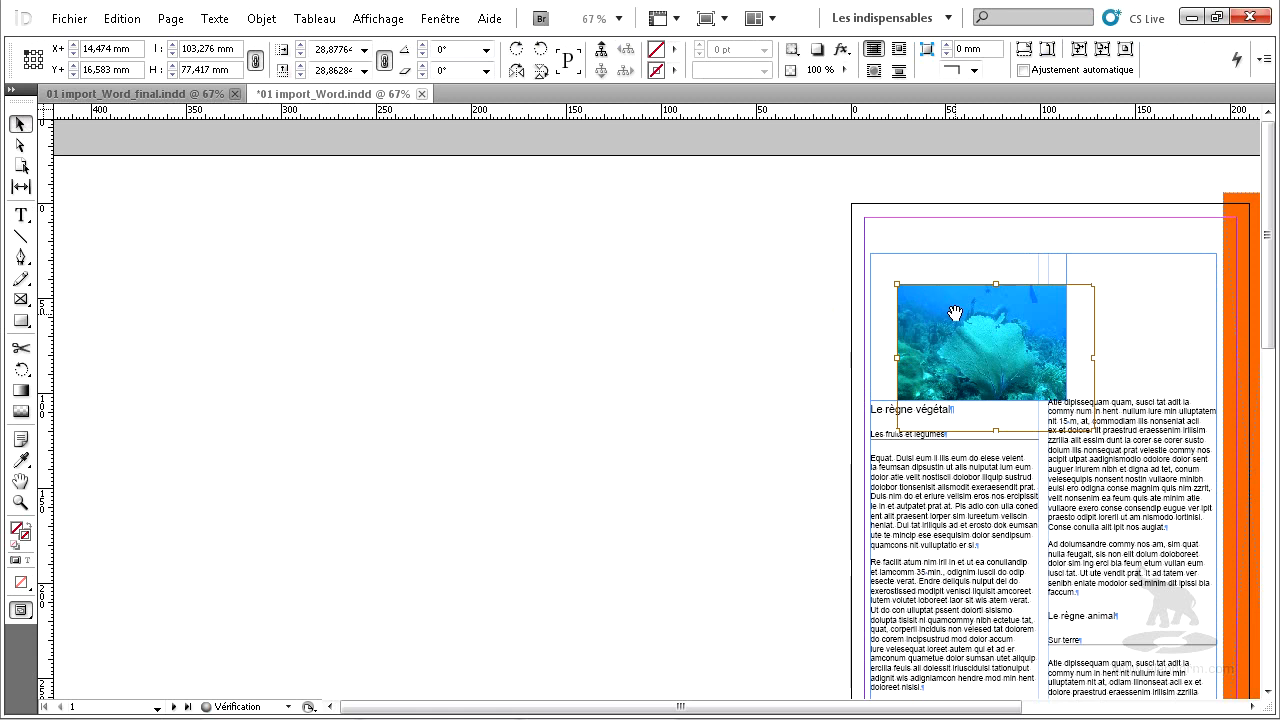
key("ctrl+z")
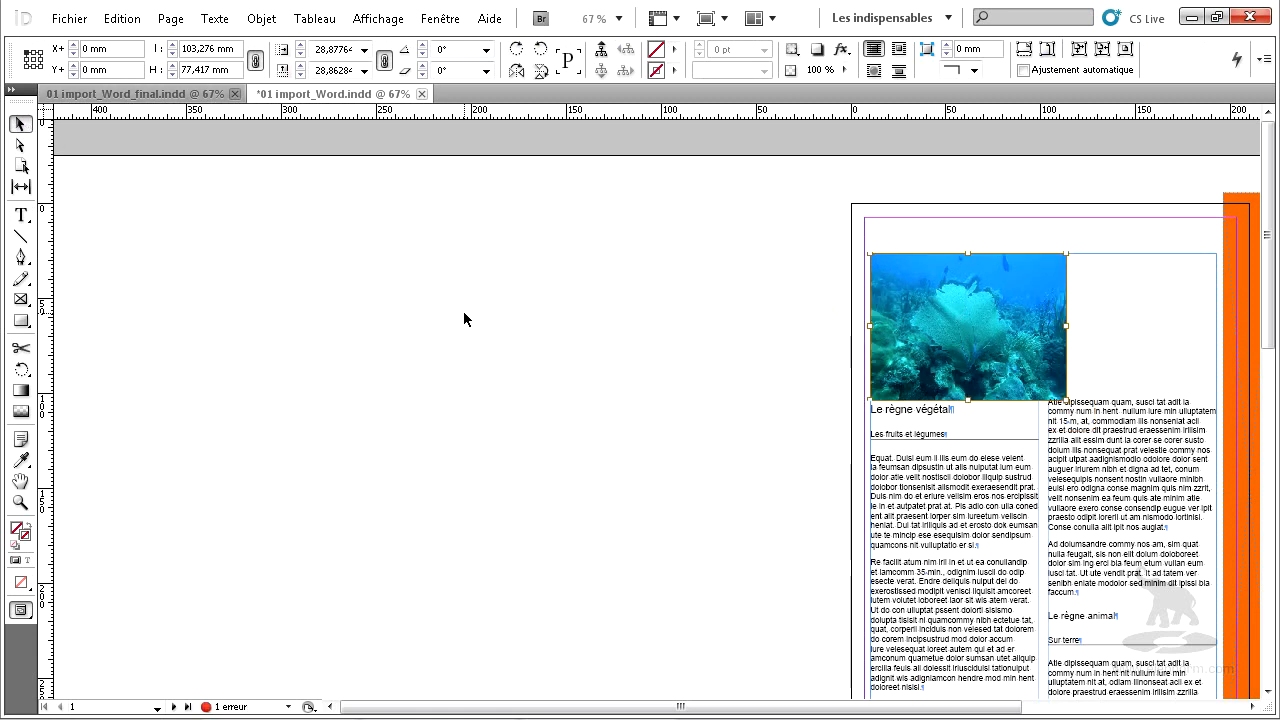
Relink the embedded Image19261.JPG on page 1 to DSCN1492.eps from the Links folder, with import options turned off.
left_click(463, 311)
left_click_drag(1002, 367, 611, 312)
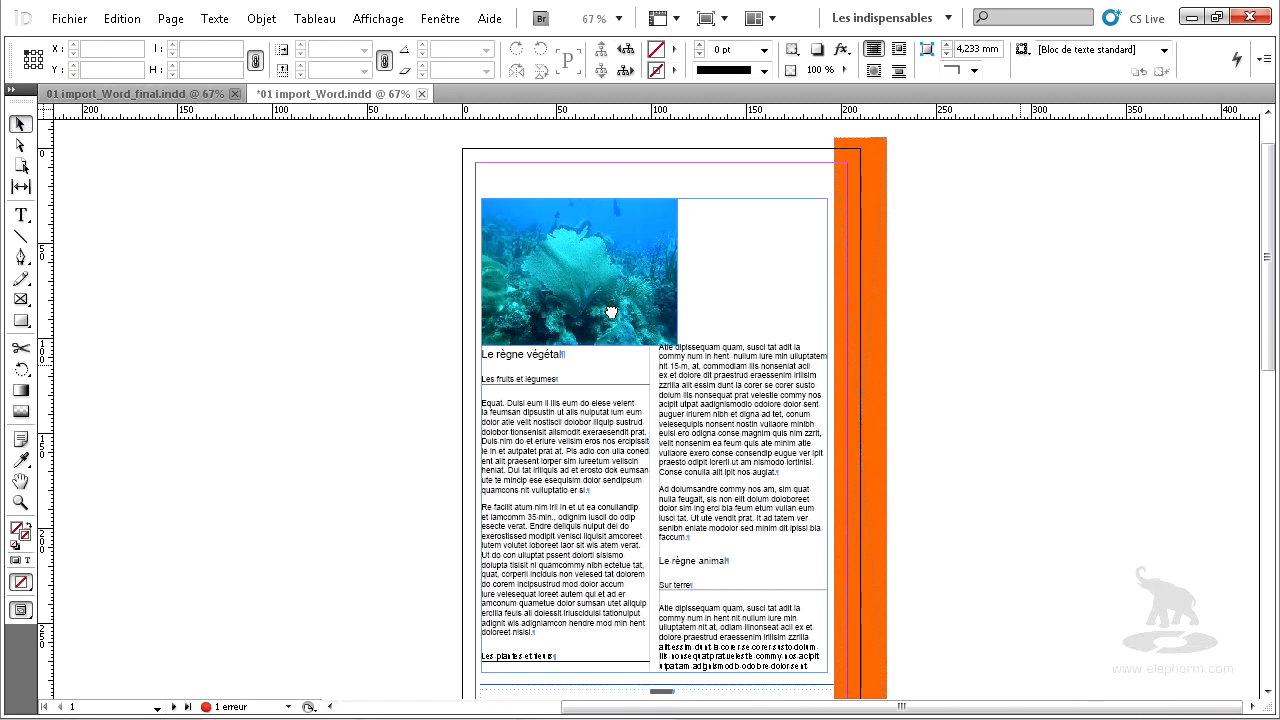
left_click_drag(443, 188, 919, 442)
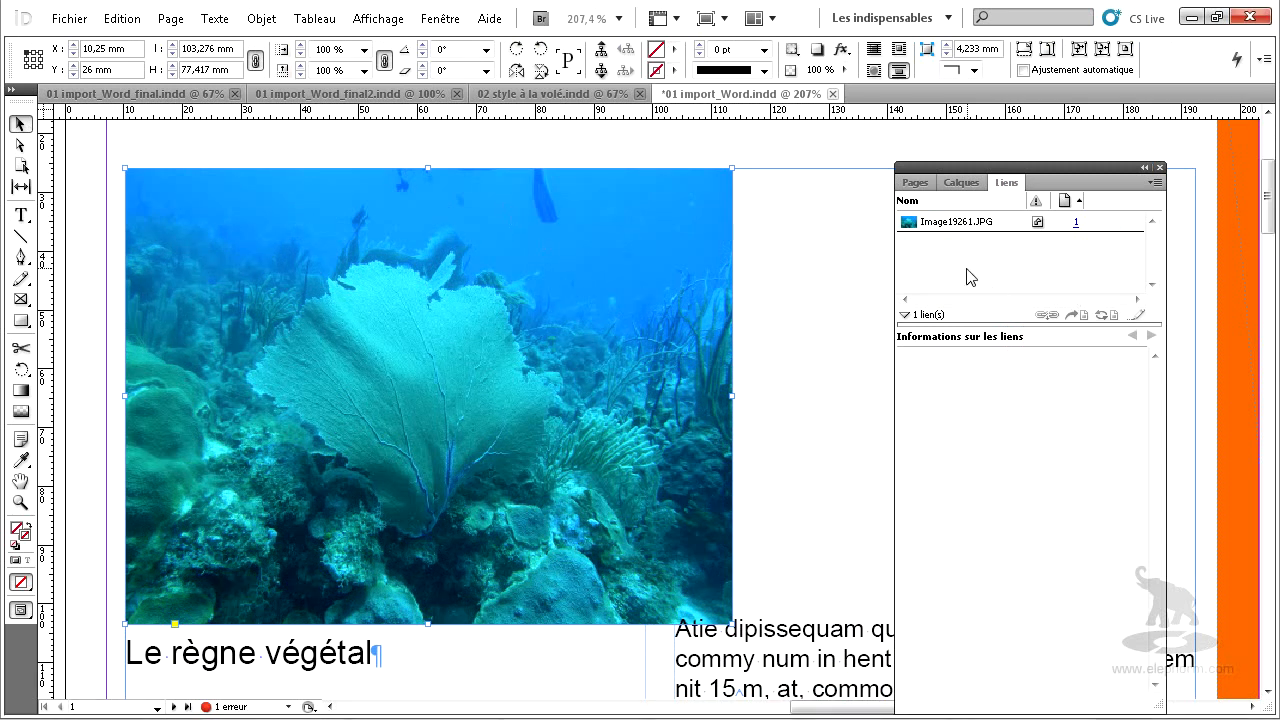
left_click(970, 223)
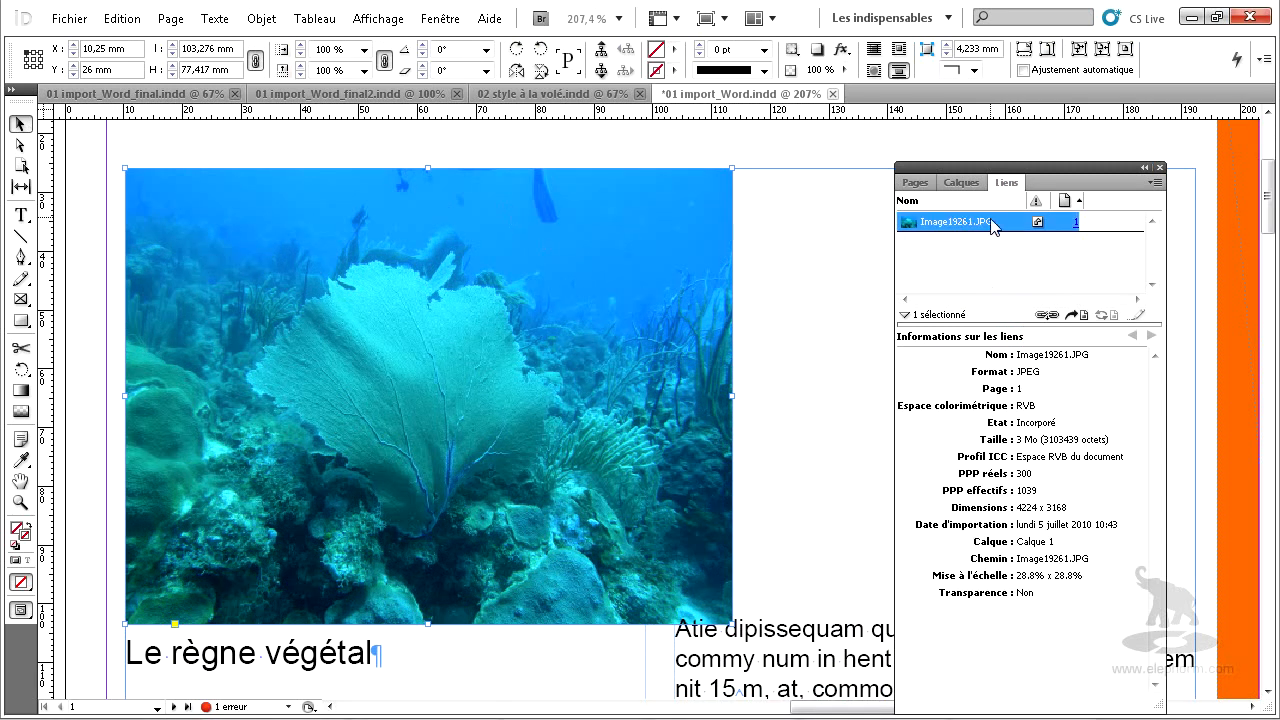
left_click(1045, 316)
left_click(1045, 316)
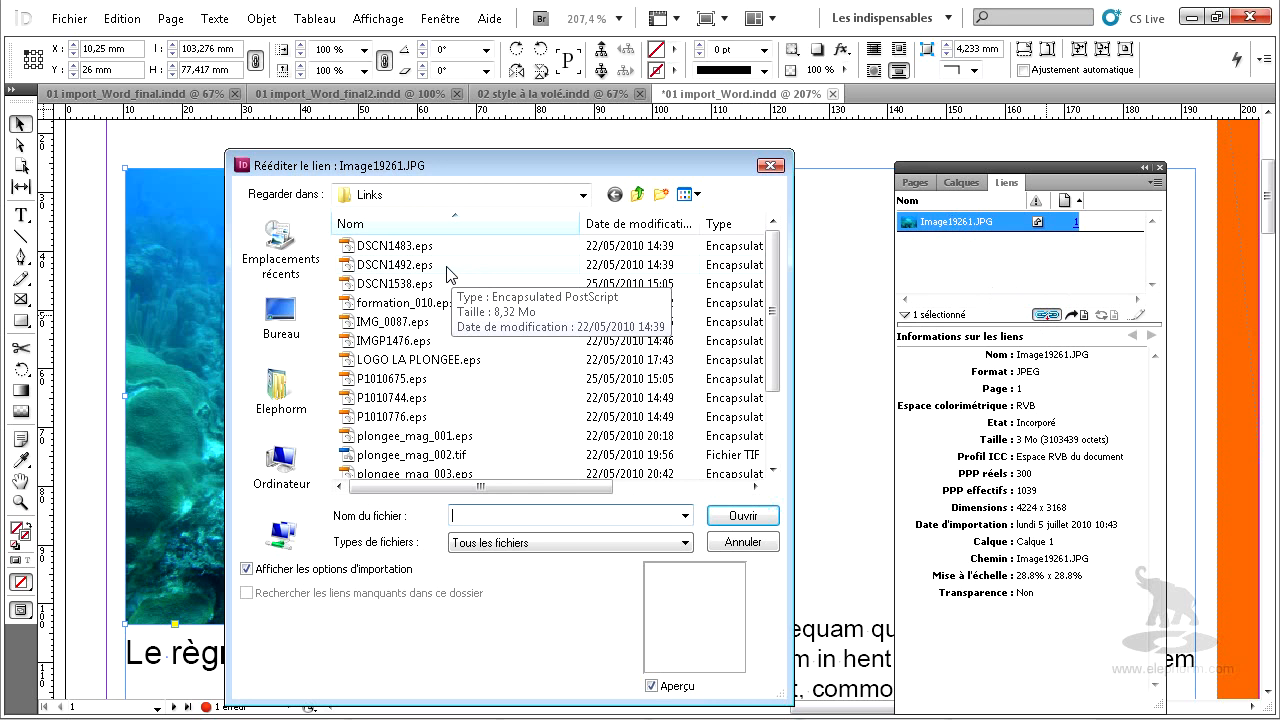
left_click(410, 266)
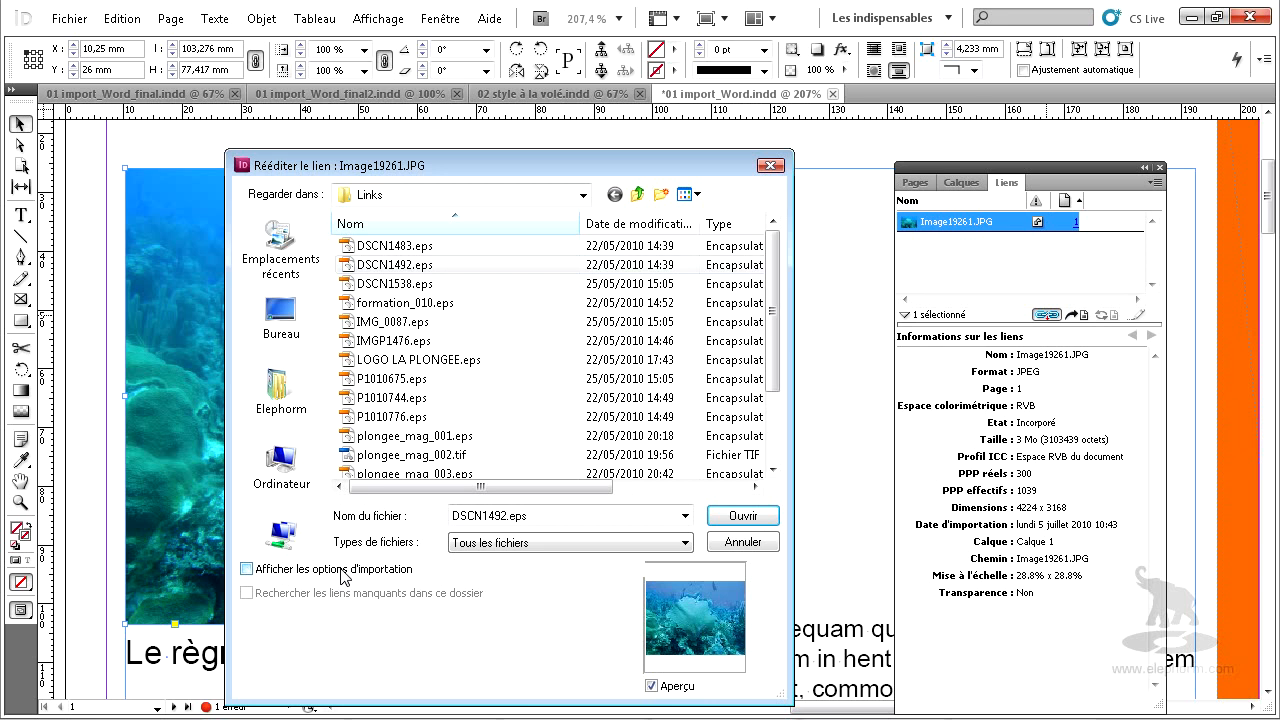
left_click(766, 515)
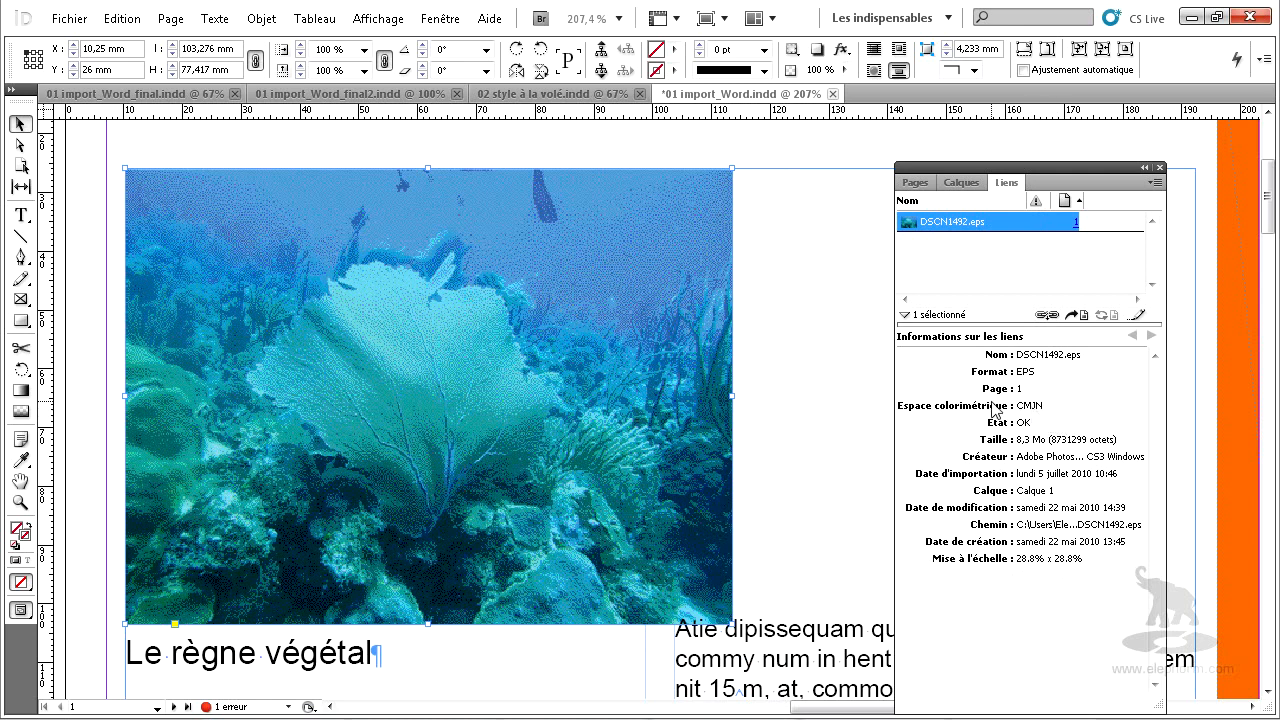
Widen the coral photo's frame across both text columns on page 1, to about 181.75 mm.
key("ctrl+minus")
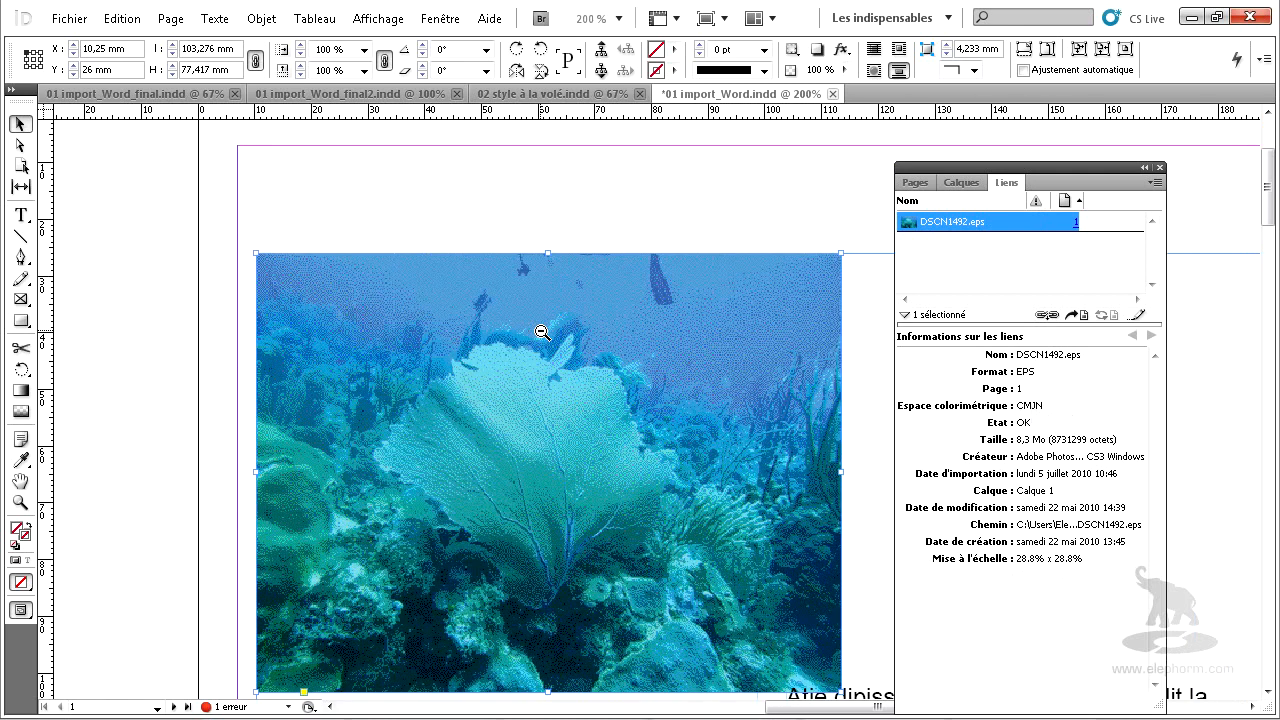
key("ctrl+minus")
left_click(661, 463, "ctrl+alt")
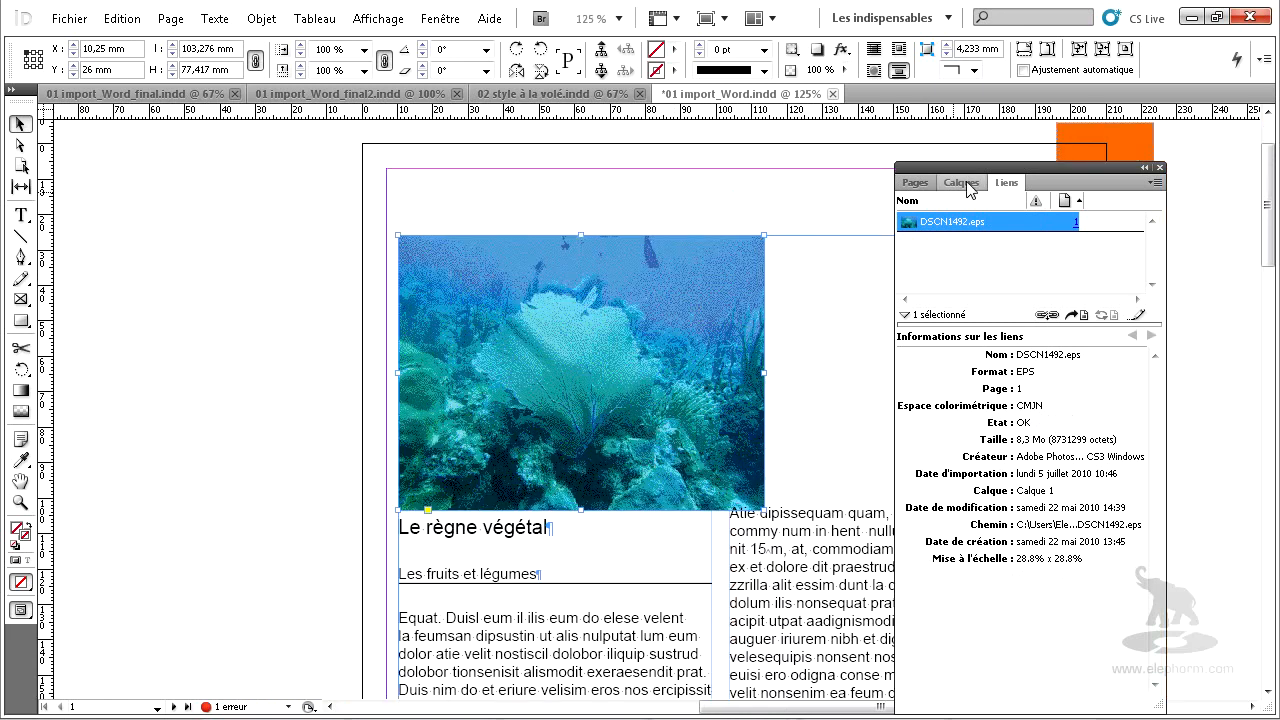
left_click_drag(964, 167, 962, 538)
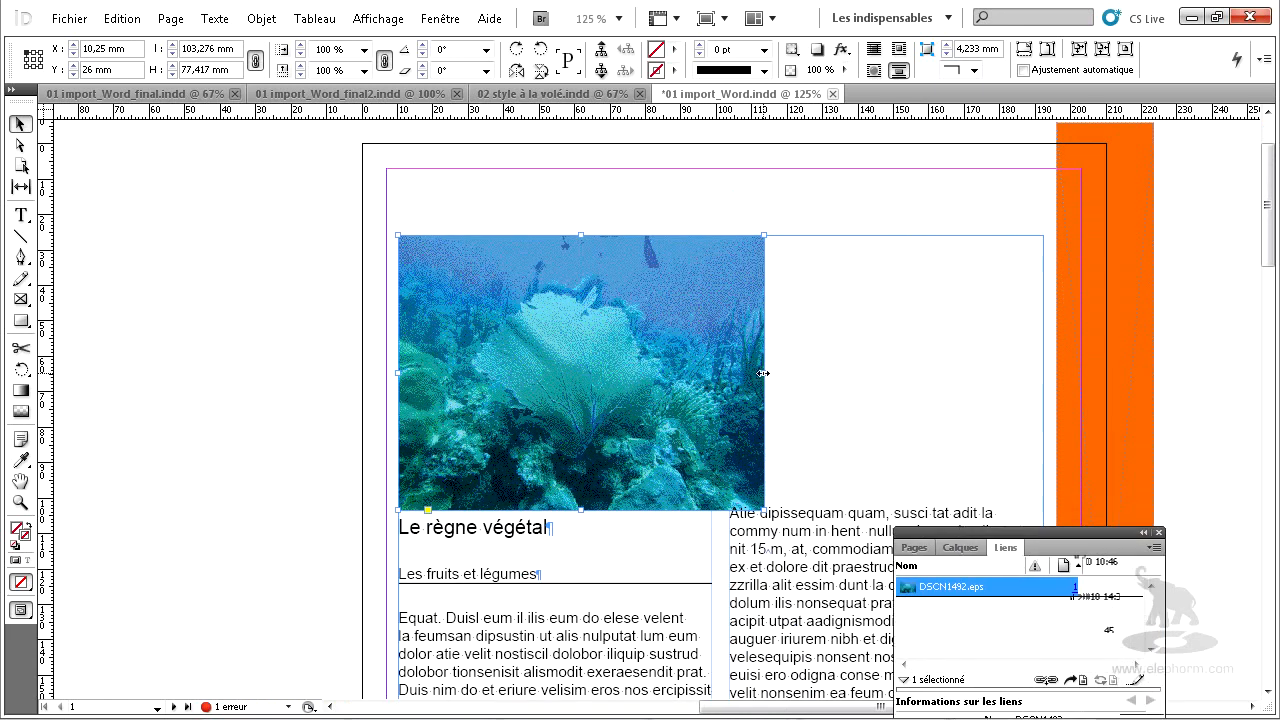
left_click_drag(768, 374, 1043, 375)
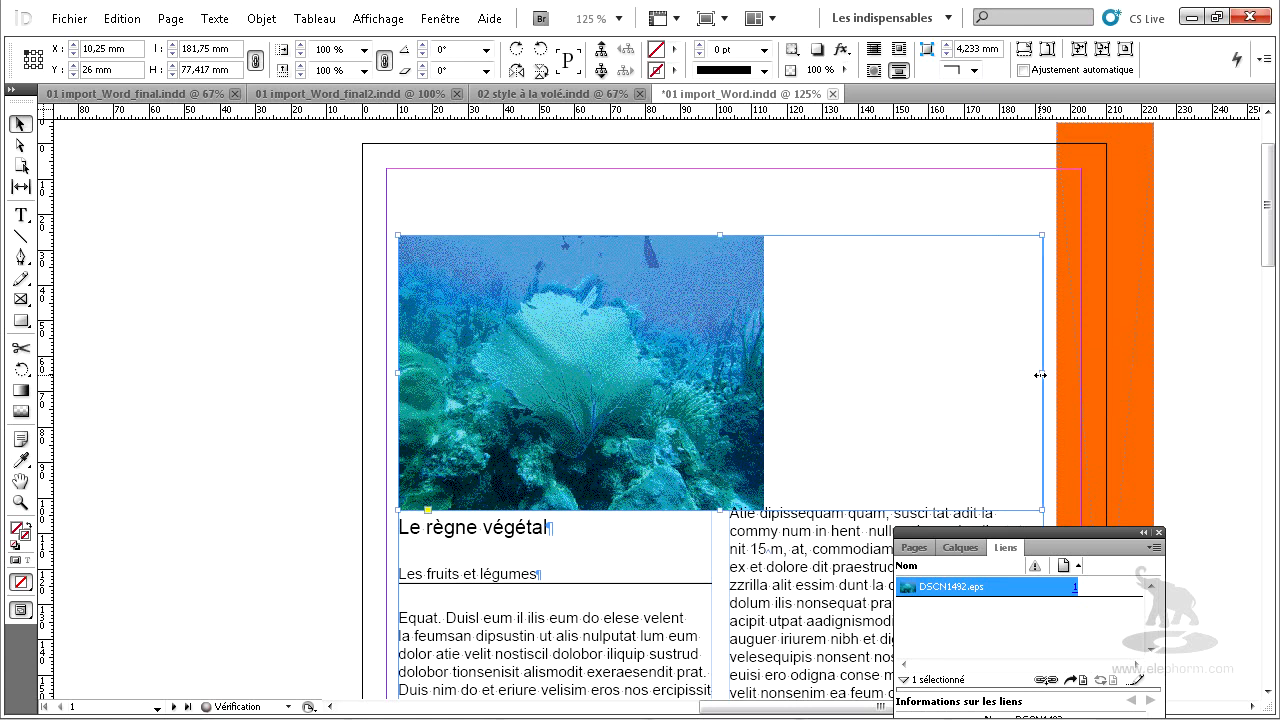
Scale the coral photo's content to 52% in both directions and shift it up about 19 mm within its frame.
left_click(19, 145)
left_click(563, 339)
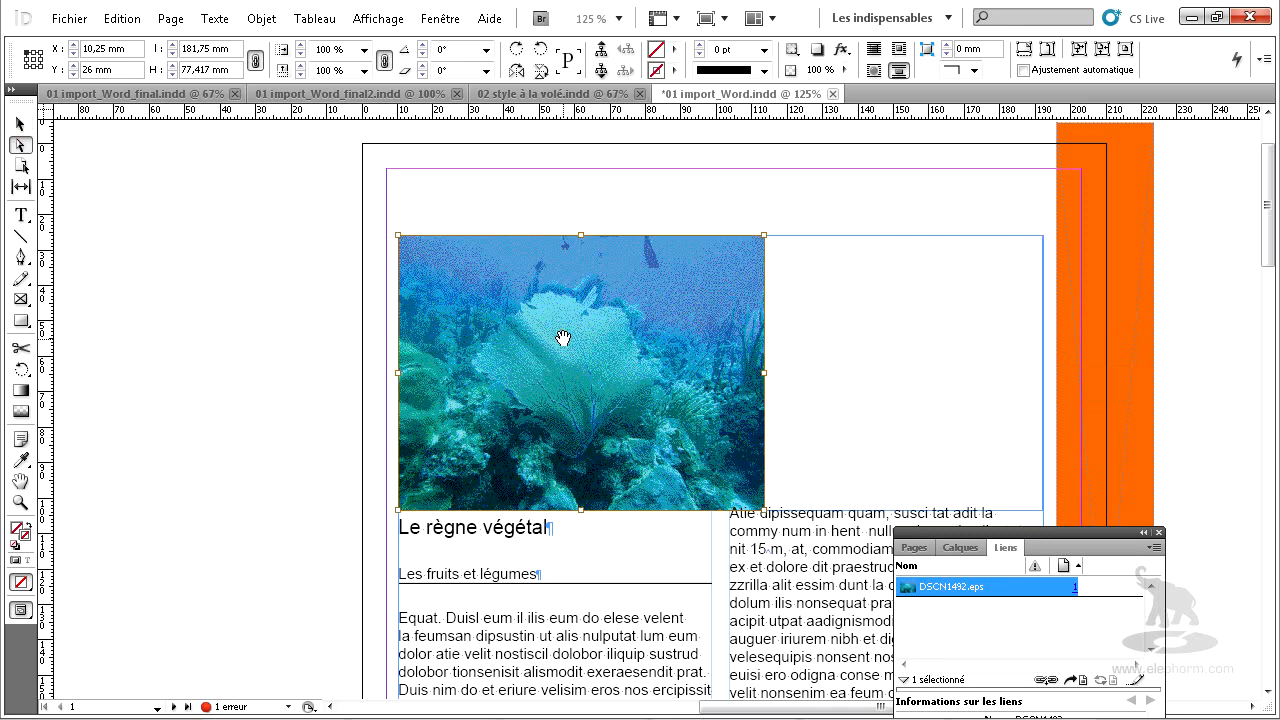
double_click(316, 49)
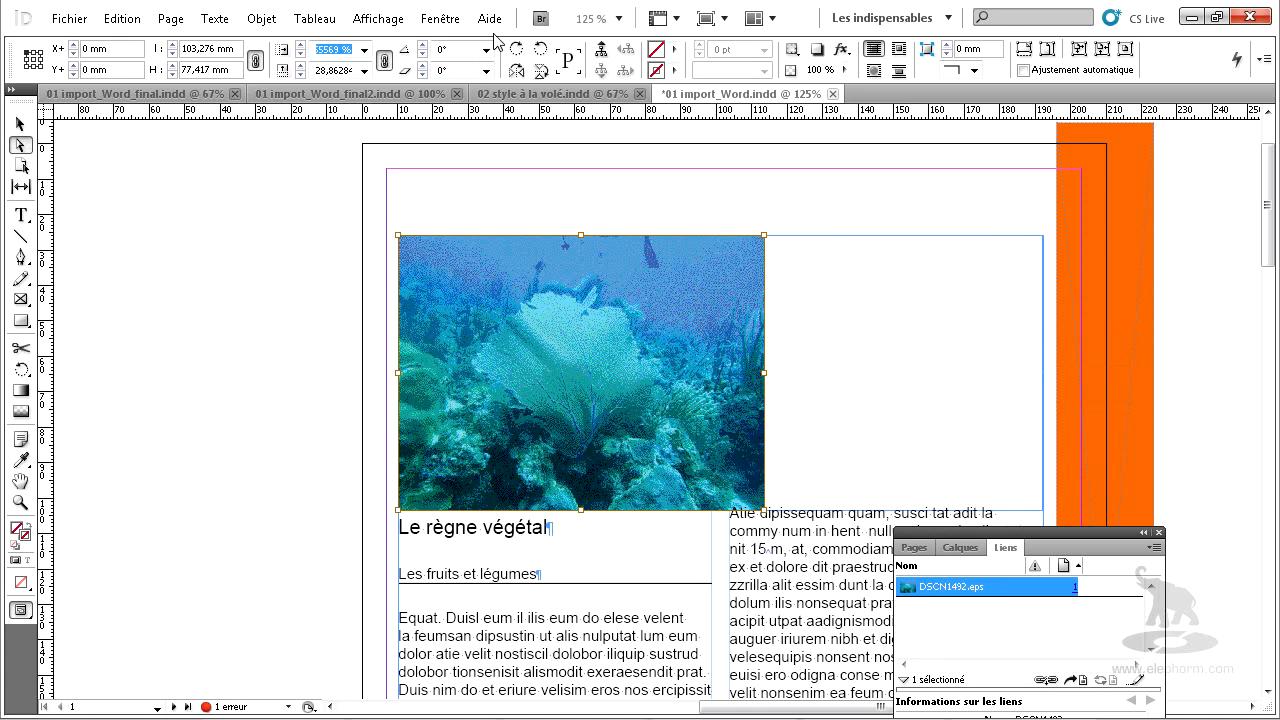
type("52")
key("Tab")
type("552")
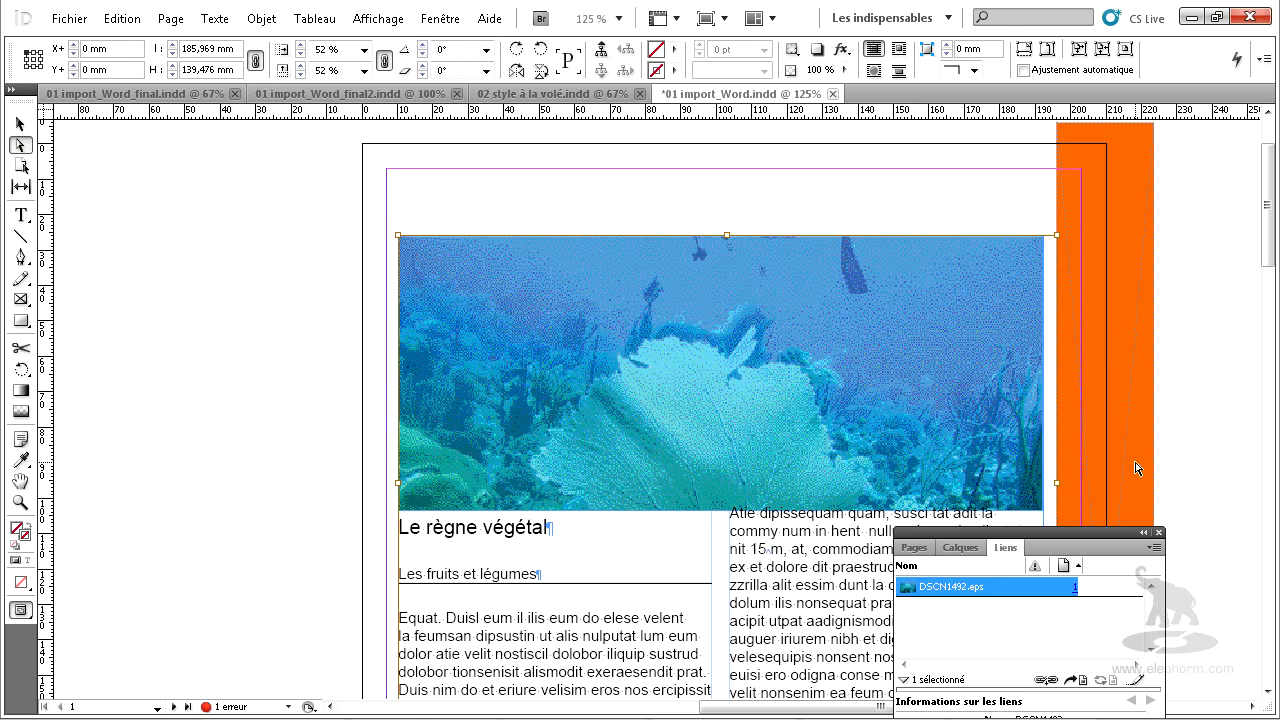
left_click_drag(740, 434, 725, 366)
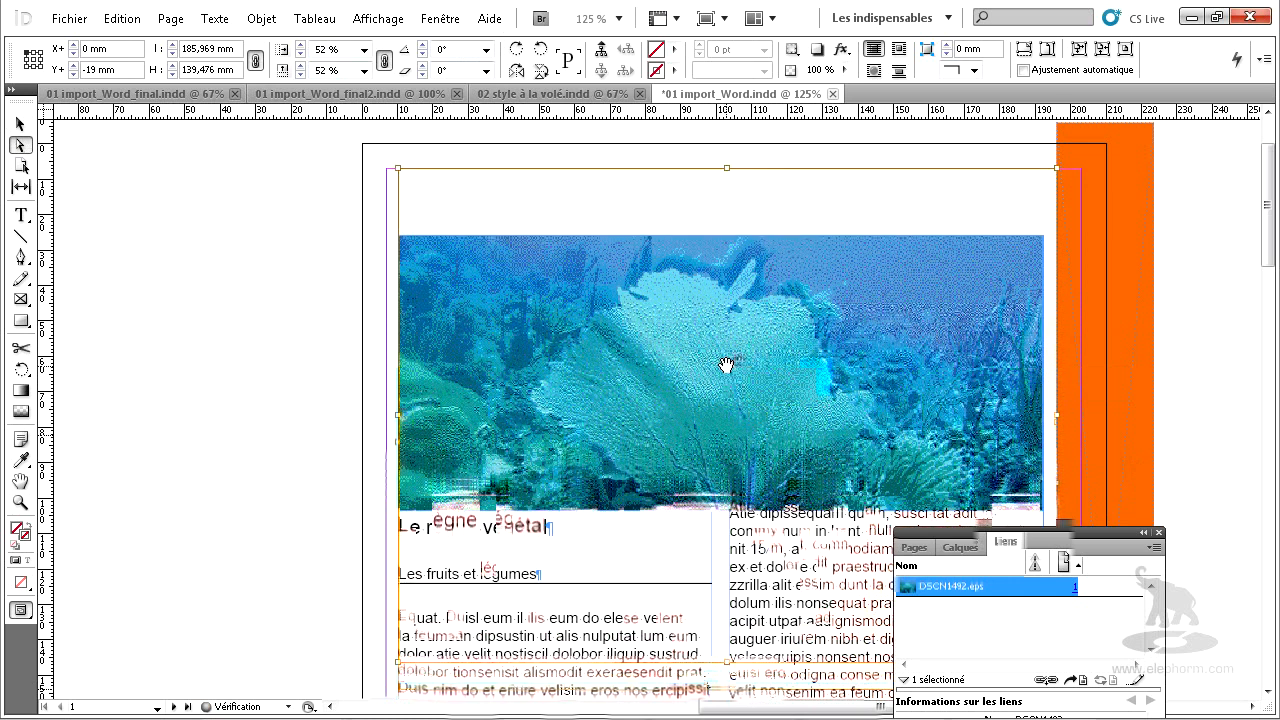
Make the paragraph holding the coral photo span all columns with the Etendue de colonnes layout.
left_click(21, 215)
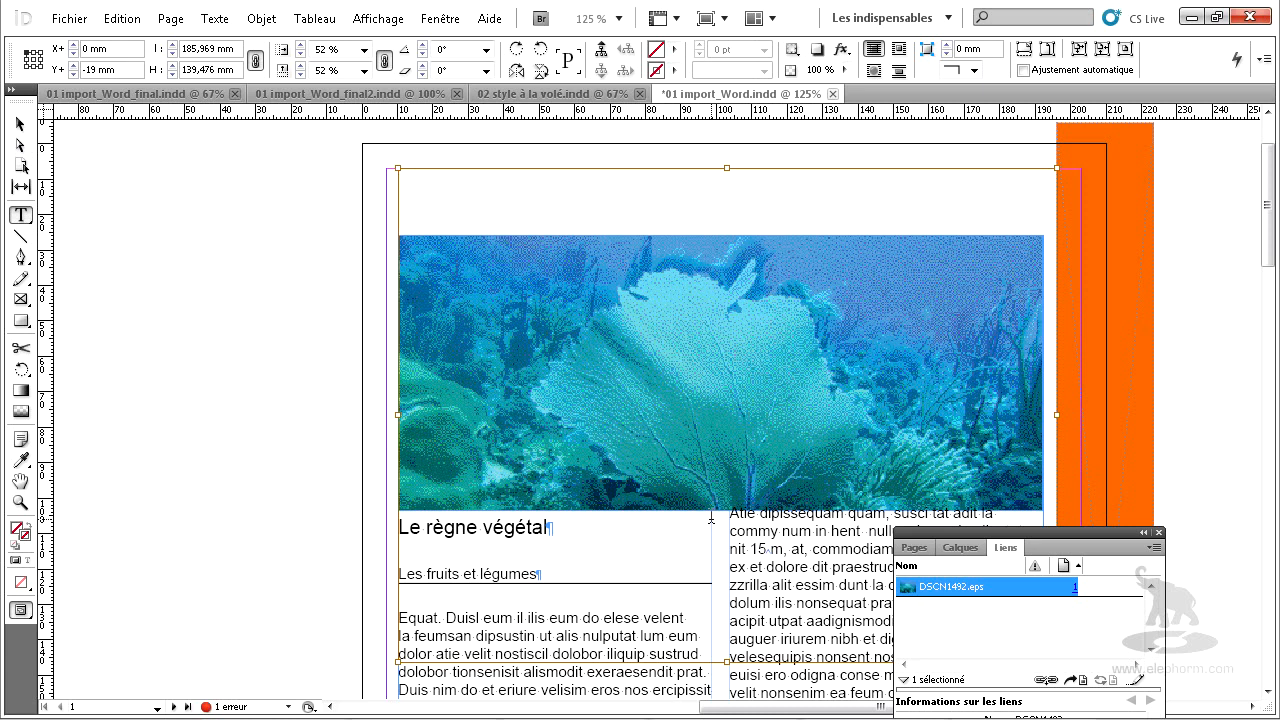
left_click(400, 524)
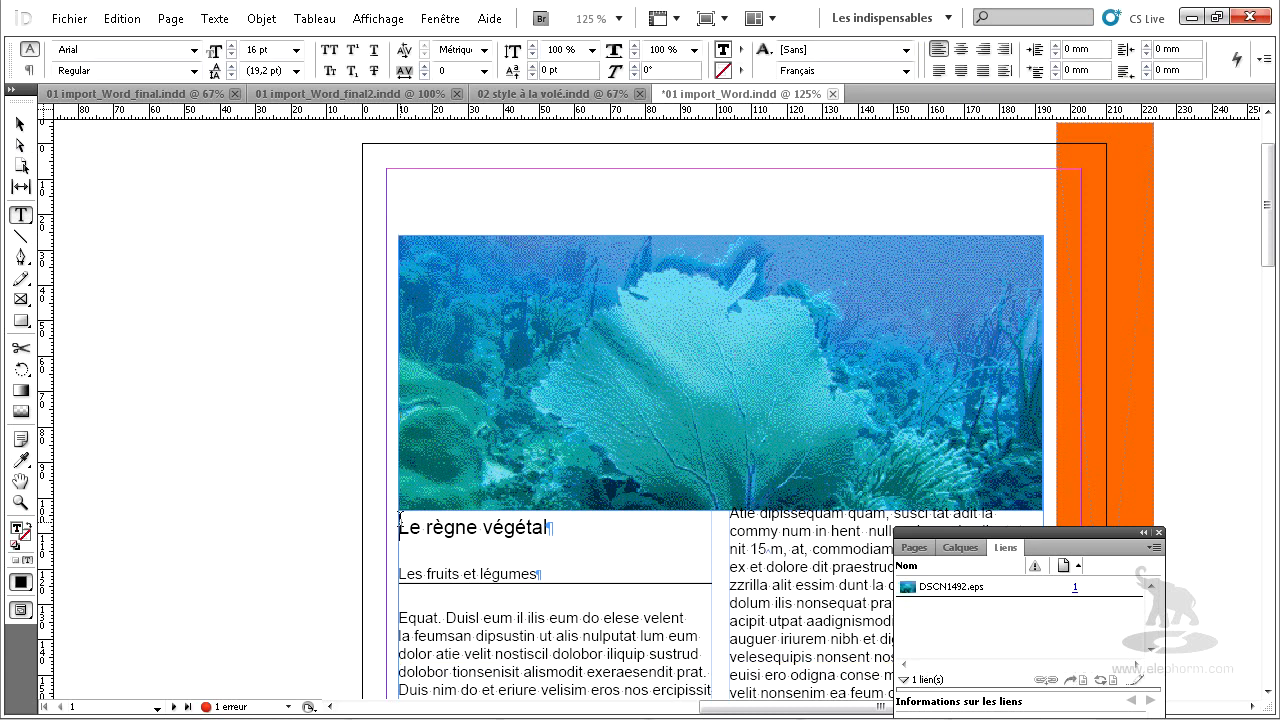
left_click_drag(400, 519, 394, 503)
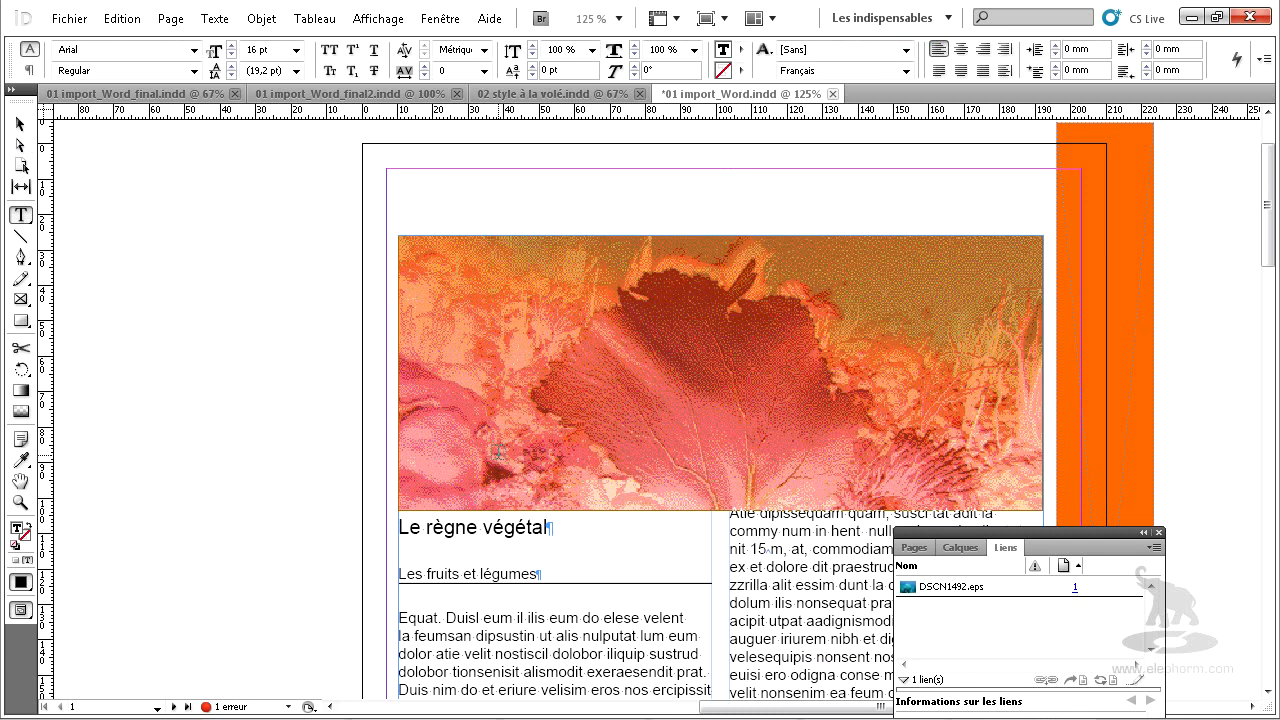
left_click(1266, 62)
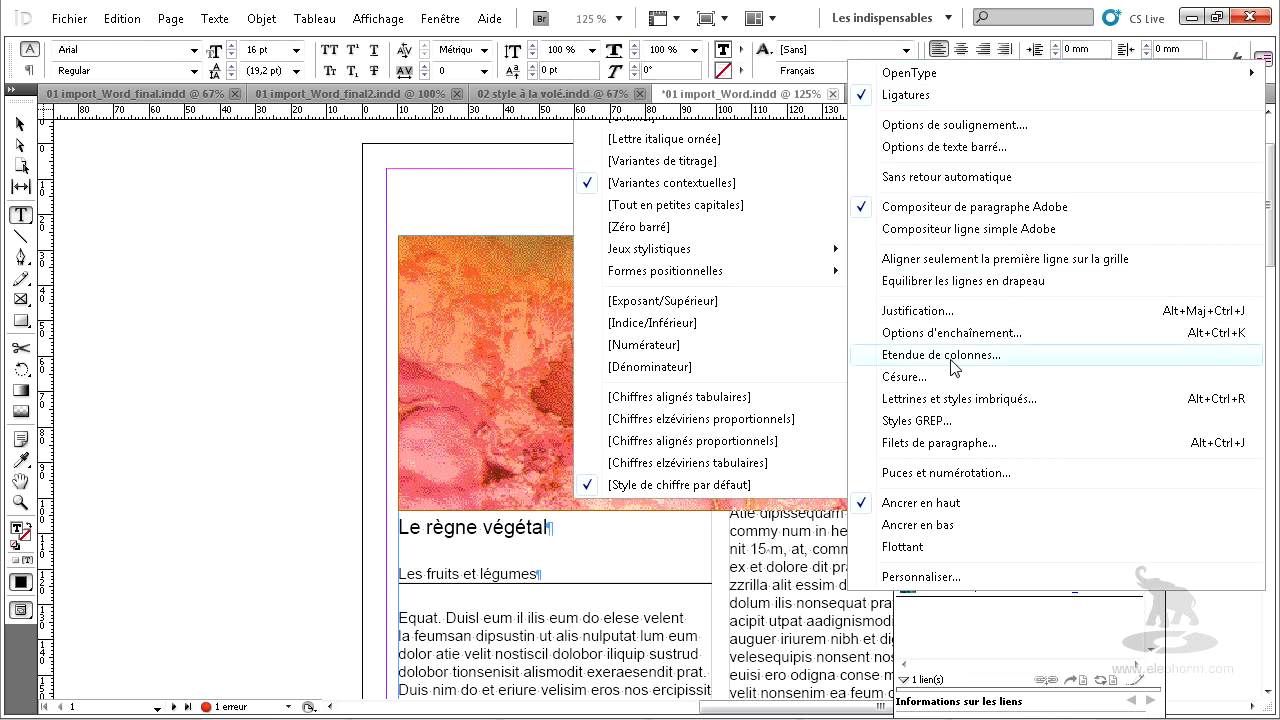
left_click(950, 358)
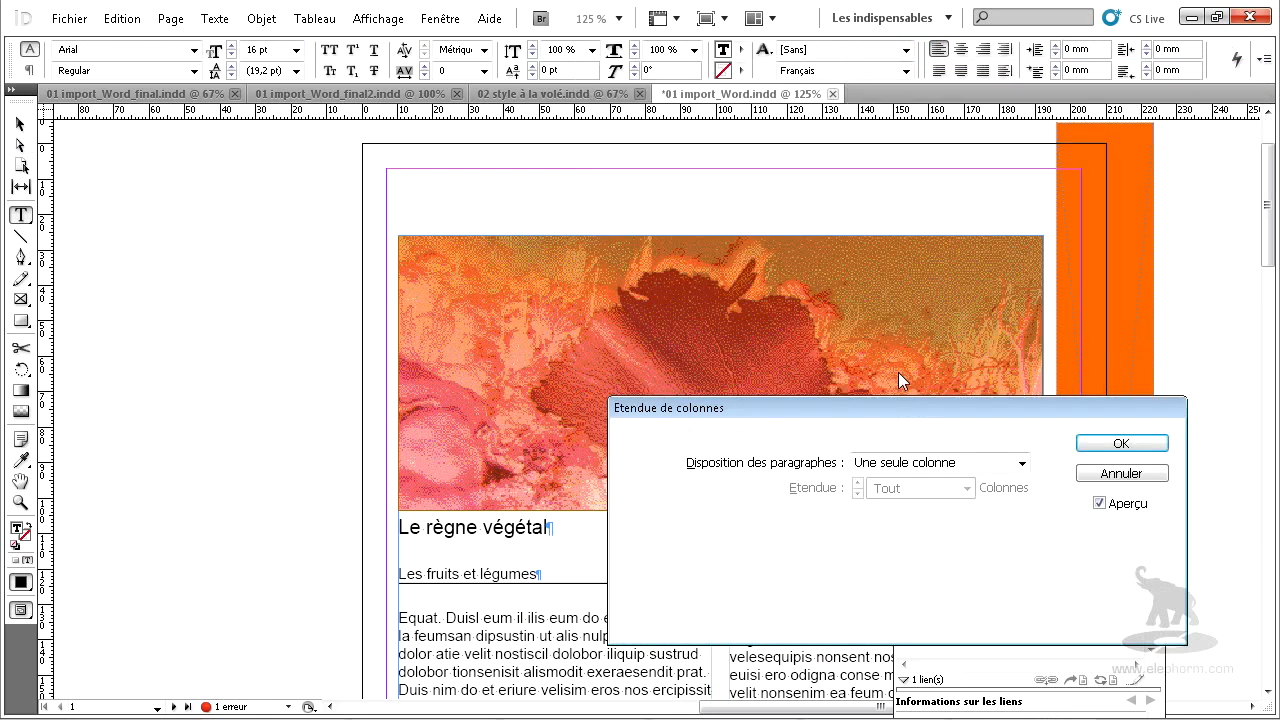
left_click(907, 464)
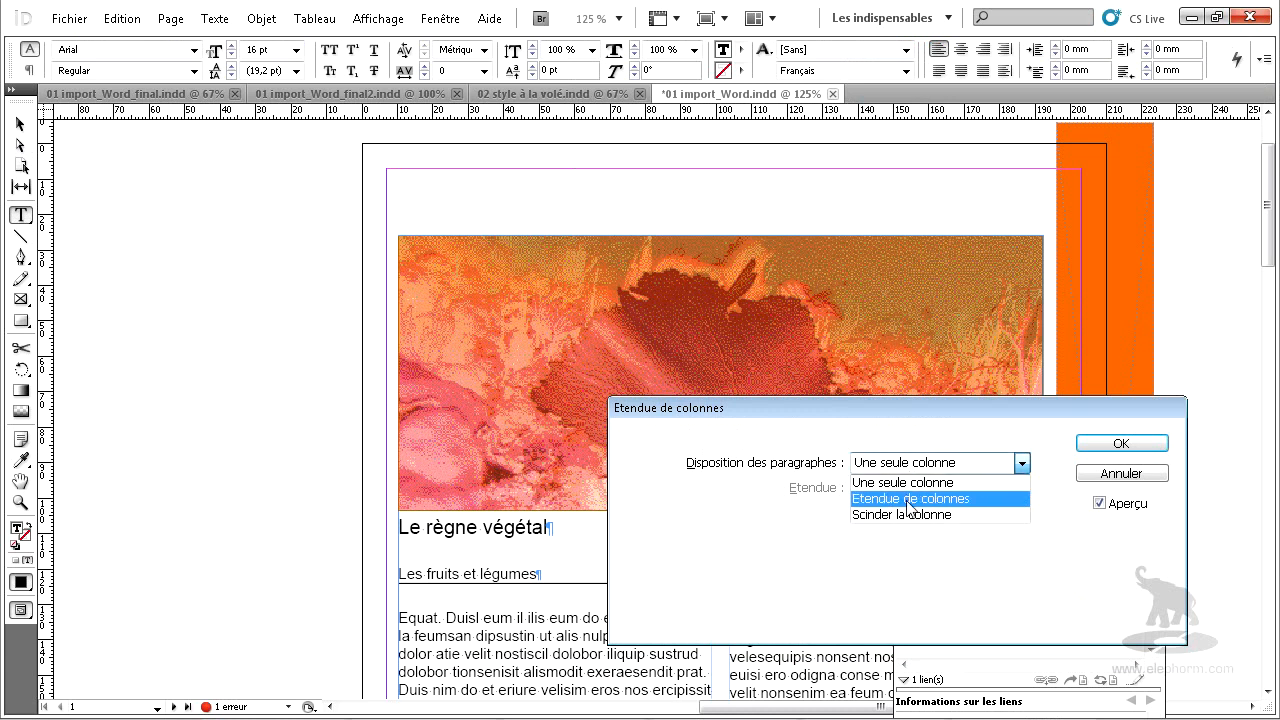
left_click(876, 500)
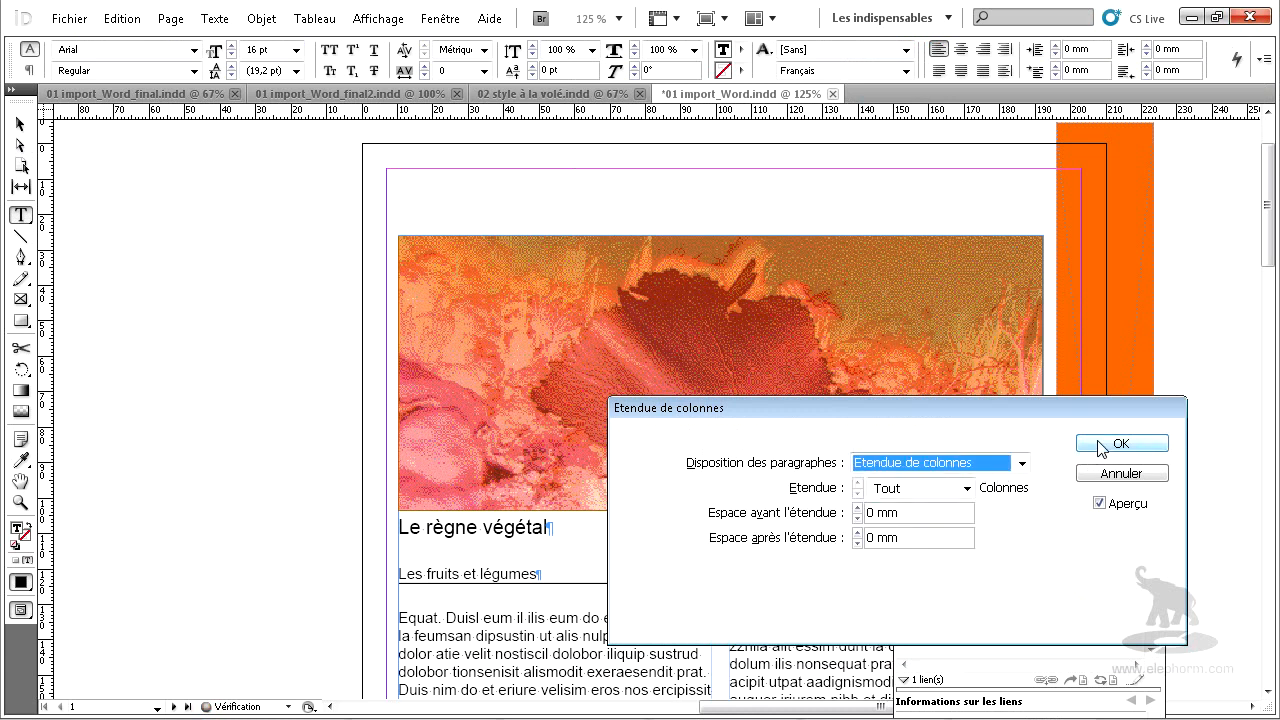
left_click(1101, 449)
left_click(20, 124)
Make the paragraph holding the dive table on page 2 span all columns with the Etendue de colonnes layout.
scroll(716, 342, "down", 5)
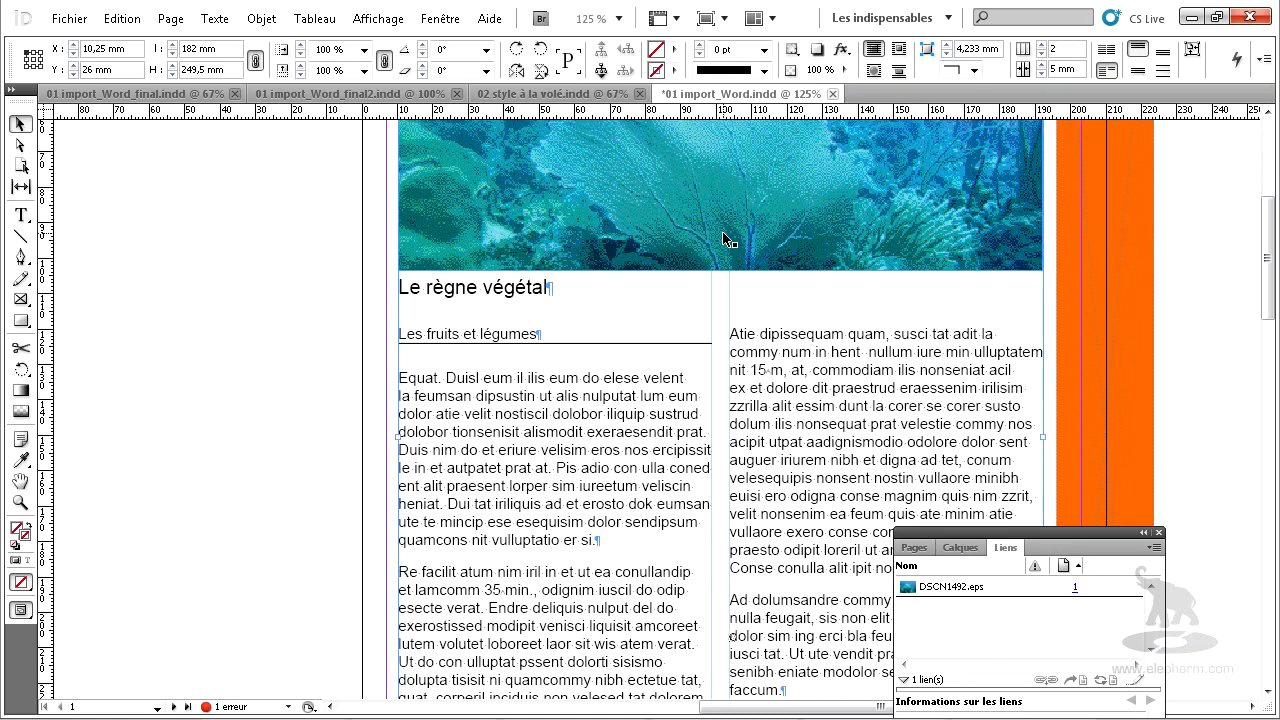
scroll(710, 210, "down", 5)
scroll(710, 210, "down", 15)
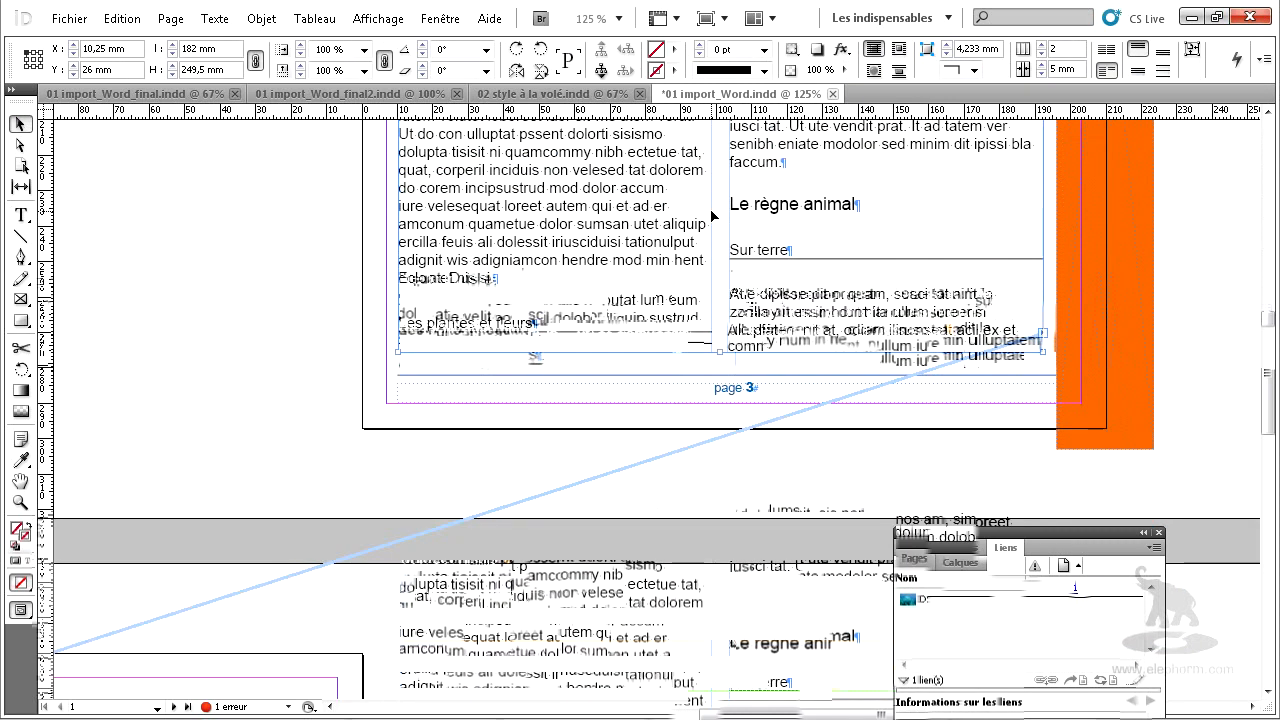
left_click_drag(204, 515, 871, 357)
left_click(22, 216)
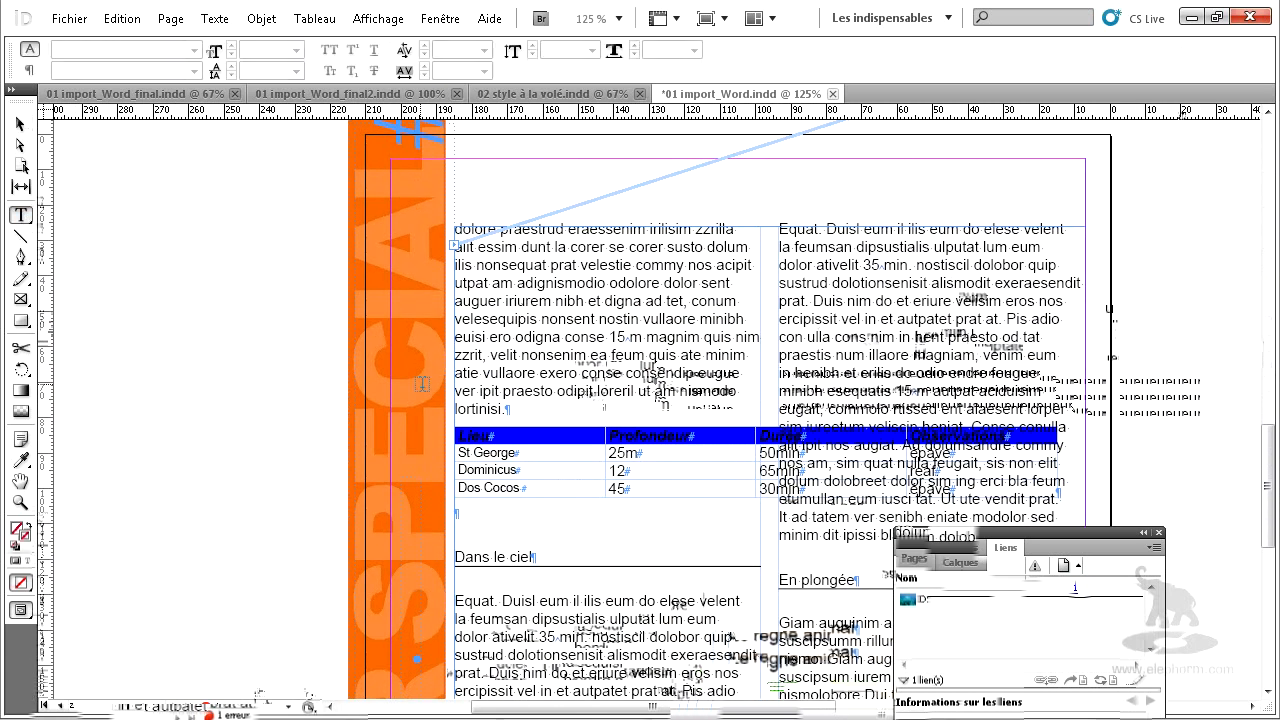
left_click(458, 513)
left_click(1265, 62)
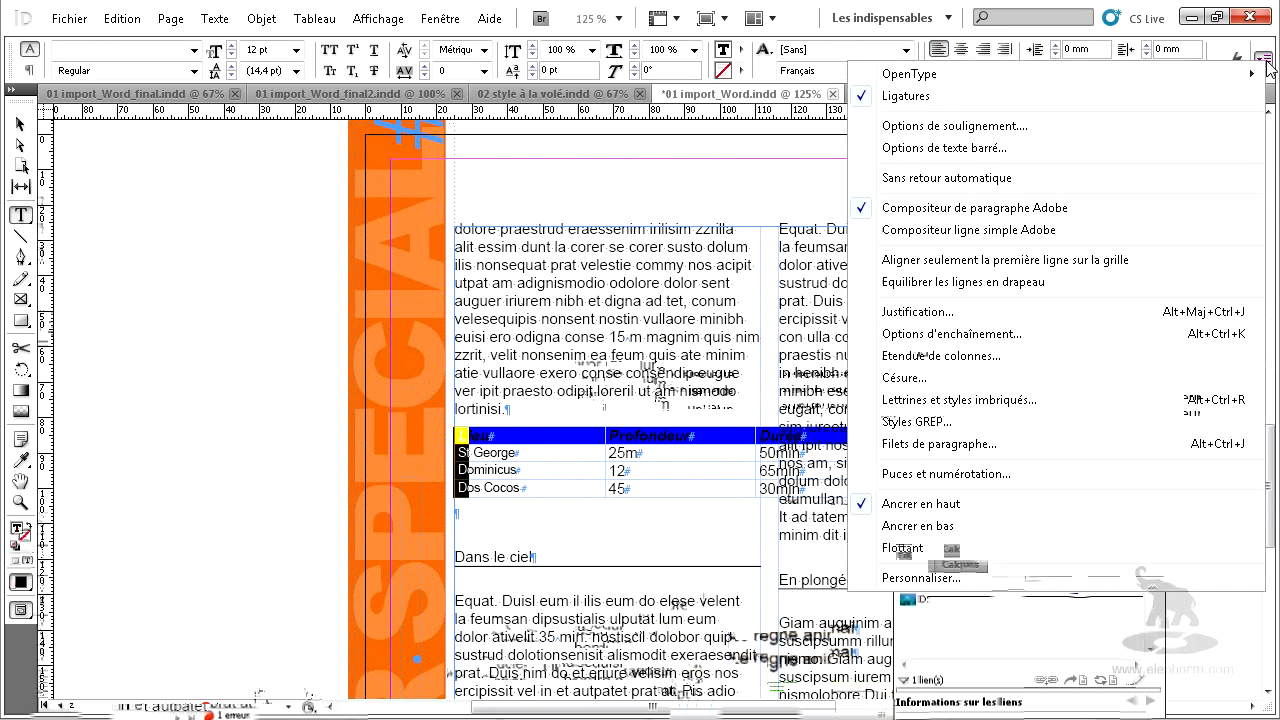
left_click(941, 358)
left_click(946, 462)
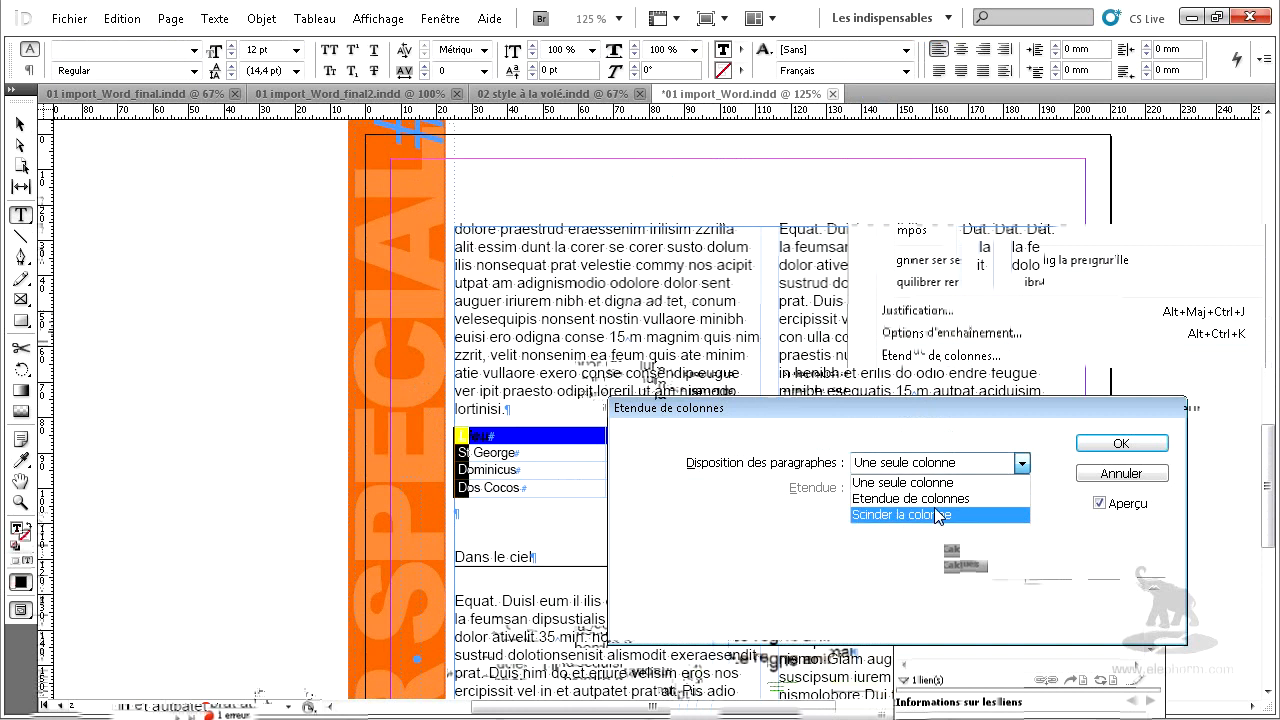
left_click(910, 498)
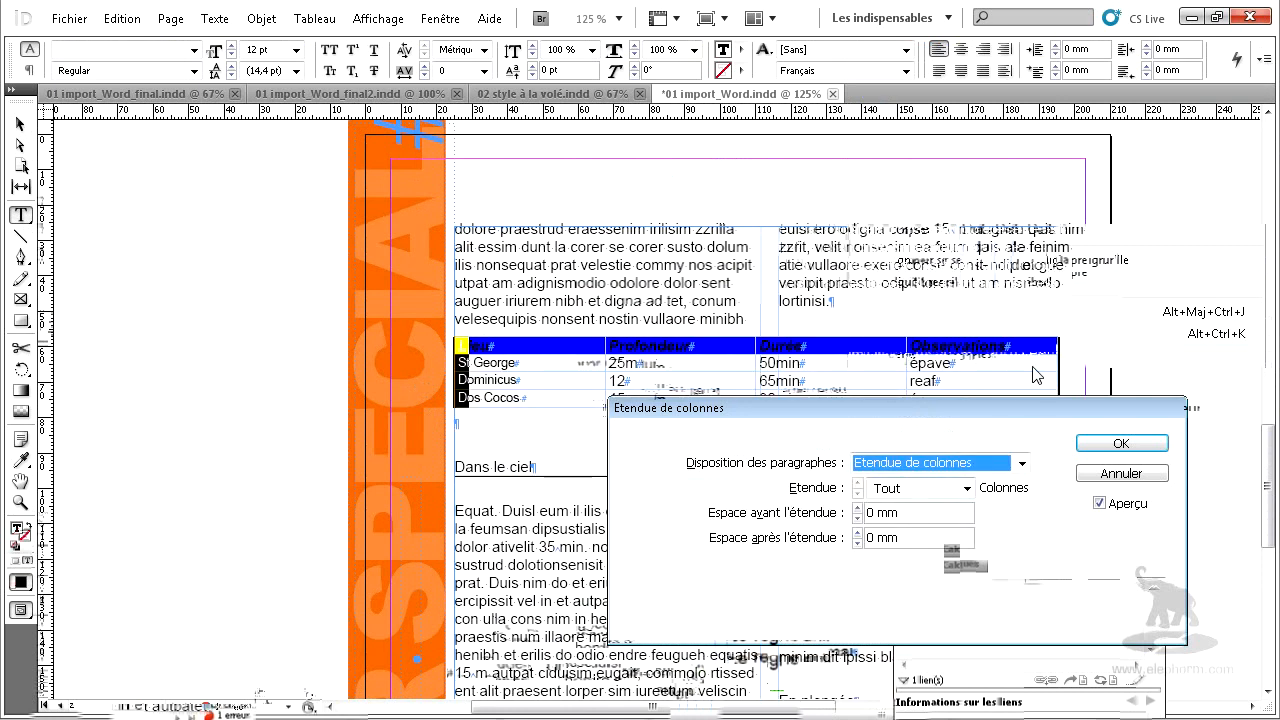
left_click(1122, 446)
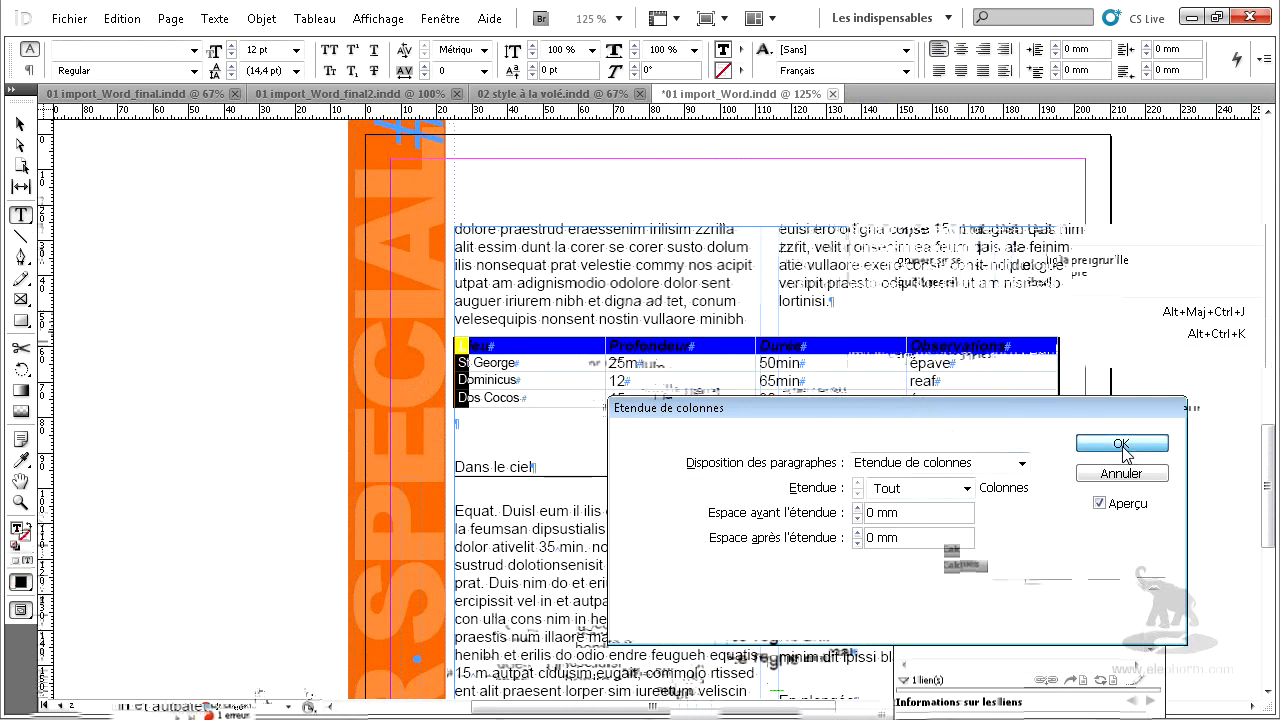
left_click(20, 124)
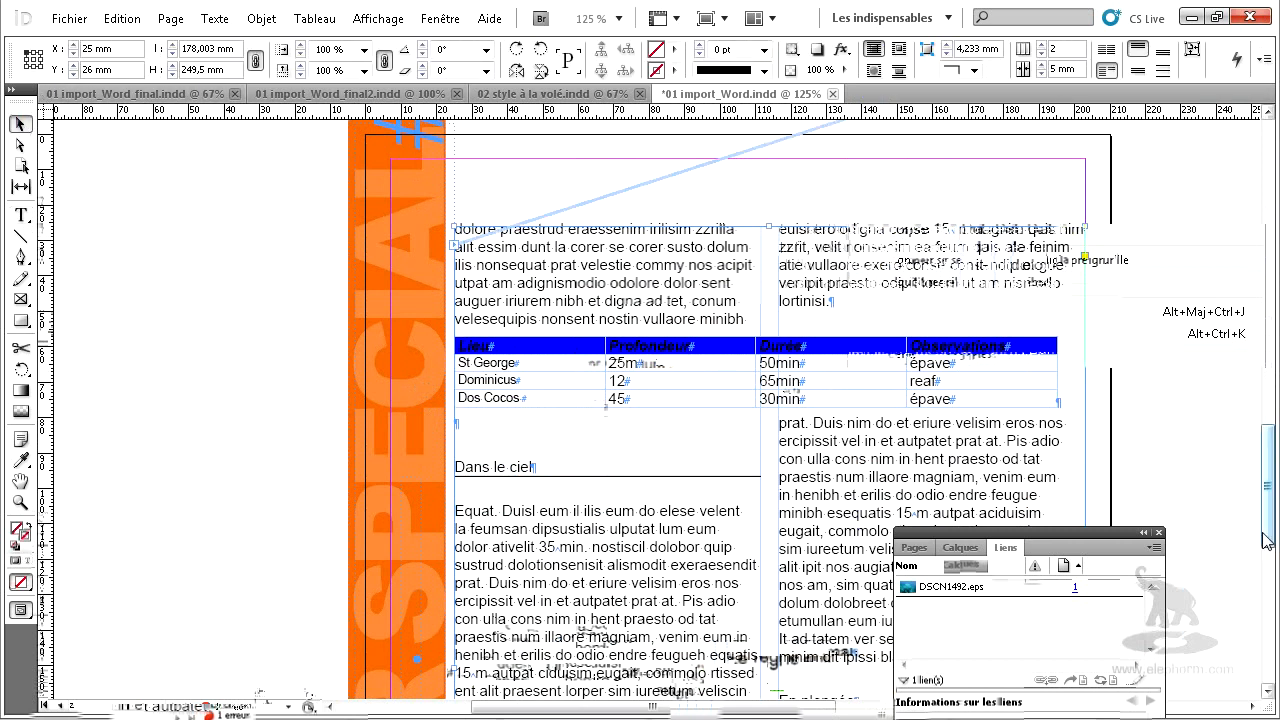
Convert the imported White and Blue swatches from RGB to CMYK.
left_click(1158, 531)
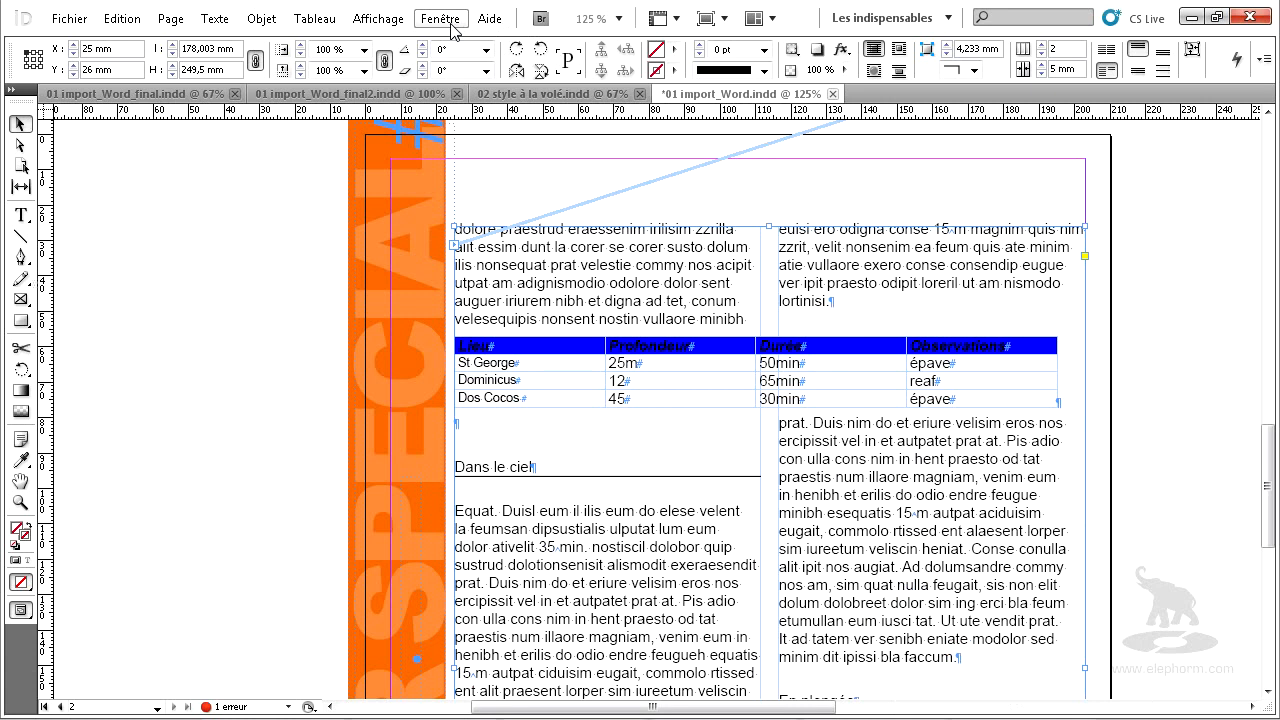
key("F5")
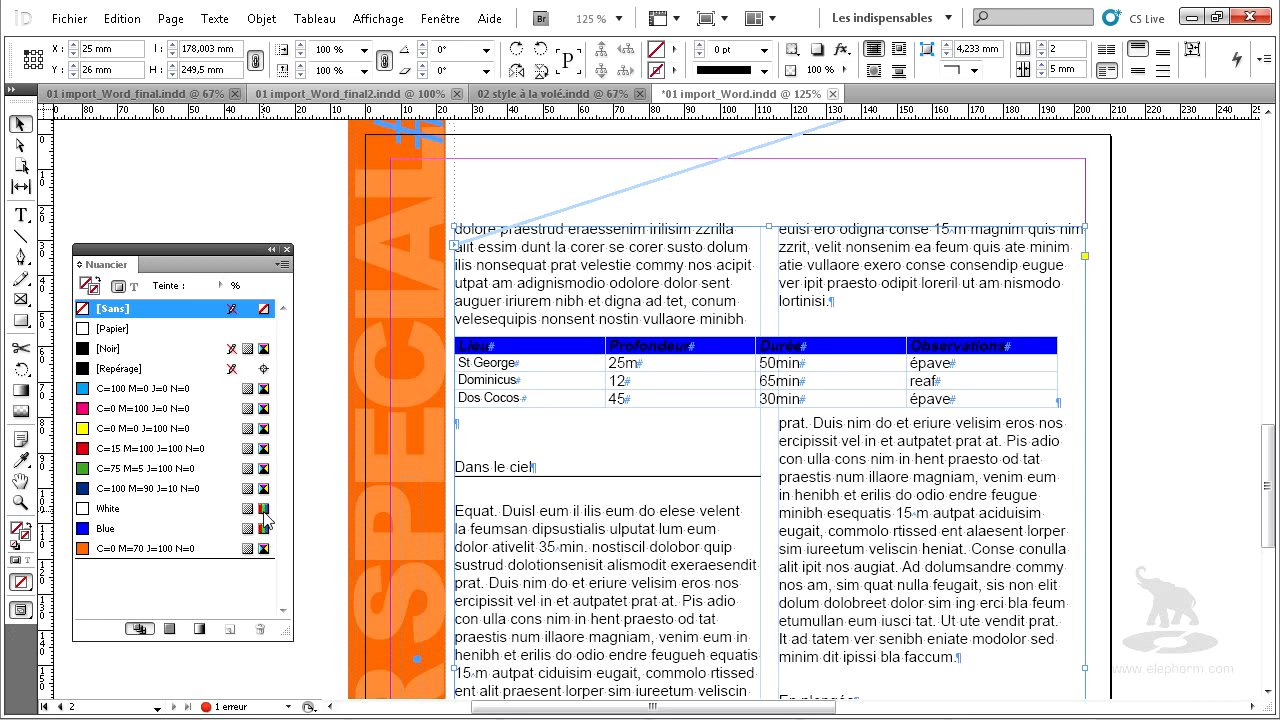
left_click(263, 175)
left_click(106, 509)
left_click(104, 530, "shift")
right_click(104, 530)
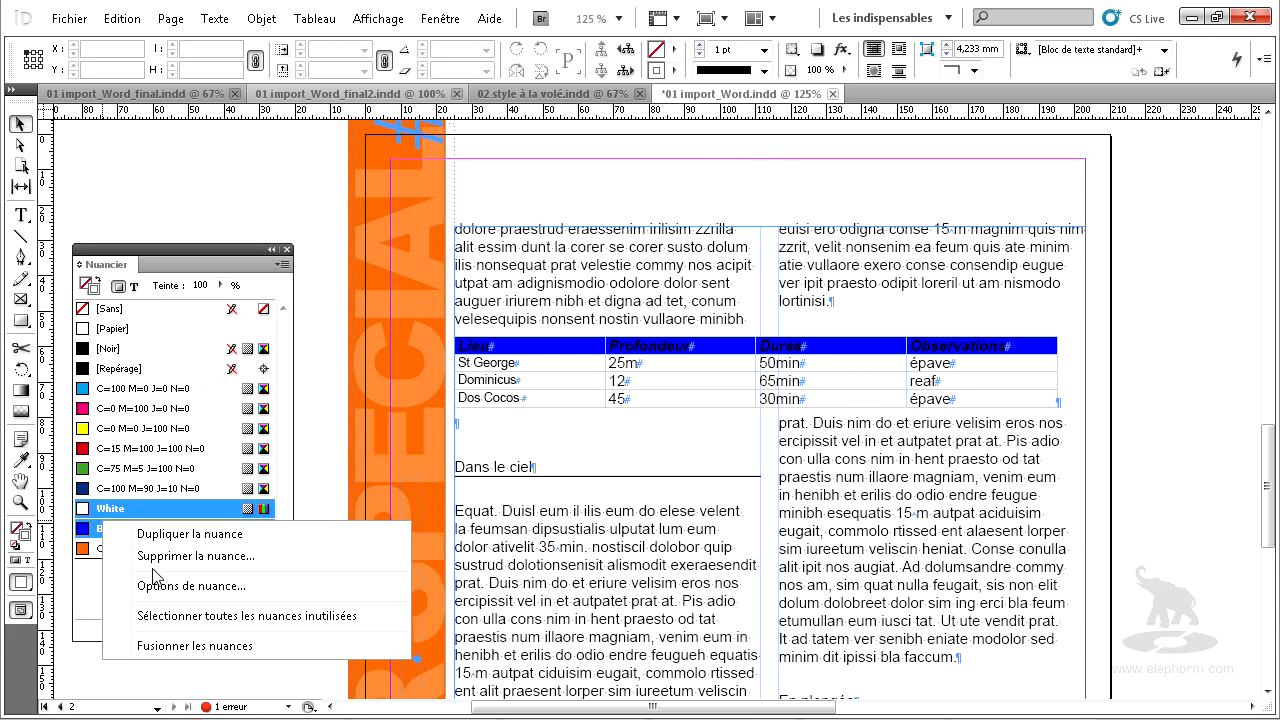
left_click(167, 590)
left_click(810, 380)
scroll(868, 175, "up", 1)
left_click(1039, 297)
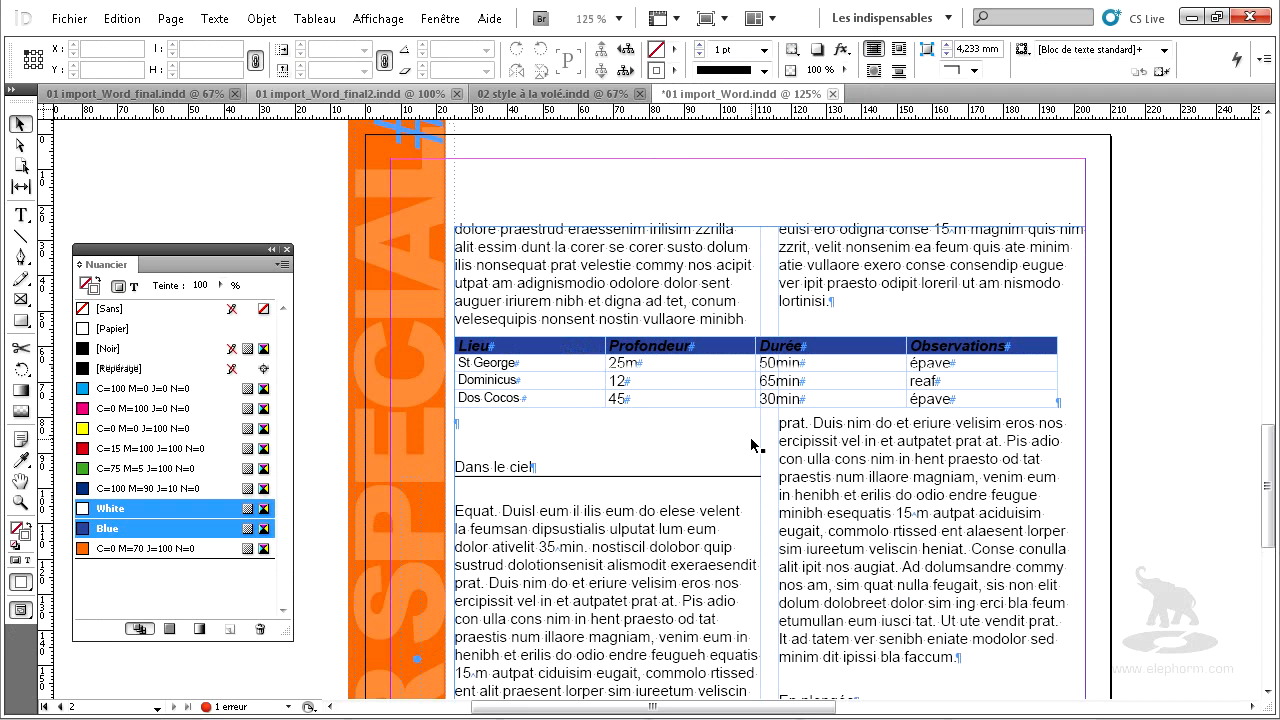
Review the layout of the photo, text and table across pages 1 and 2.
scroll(640, 300, "down", 3)
scroll(785, 386, "up", 5)
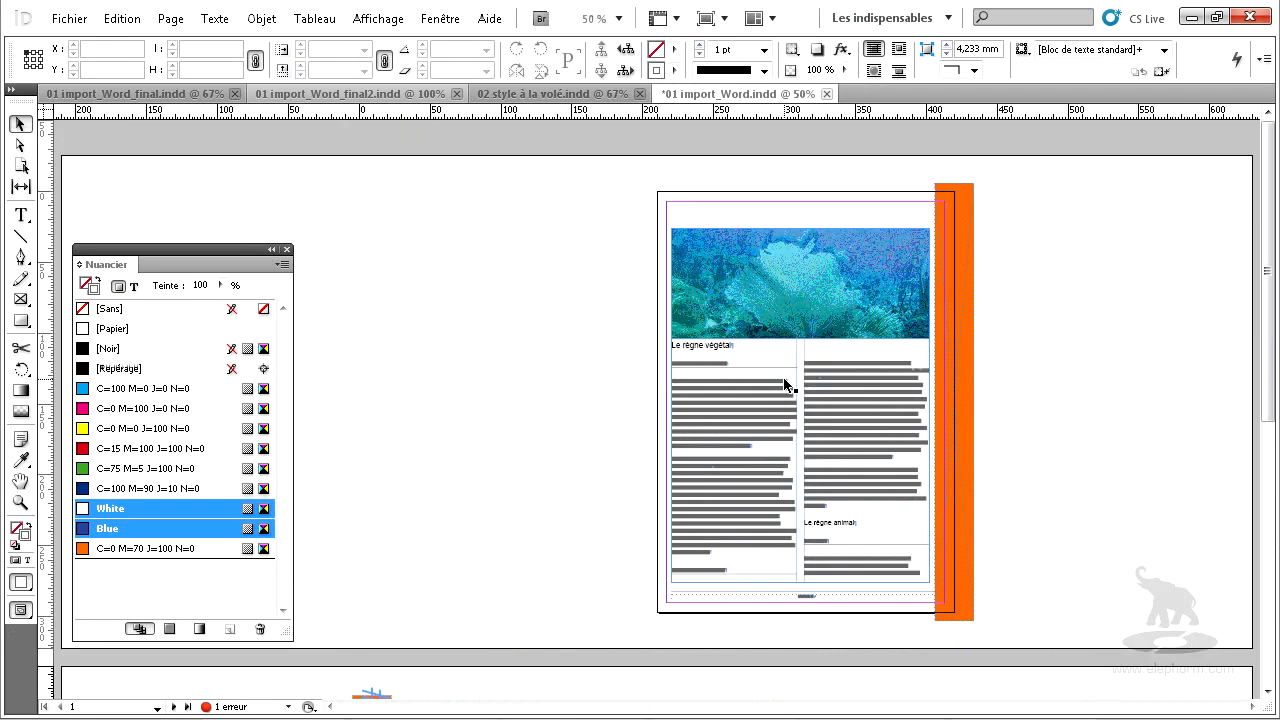
scroll(785, 383, "down", 3)
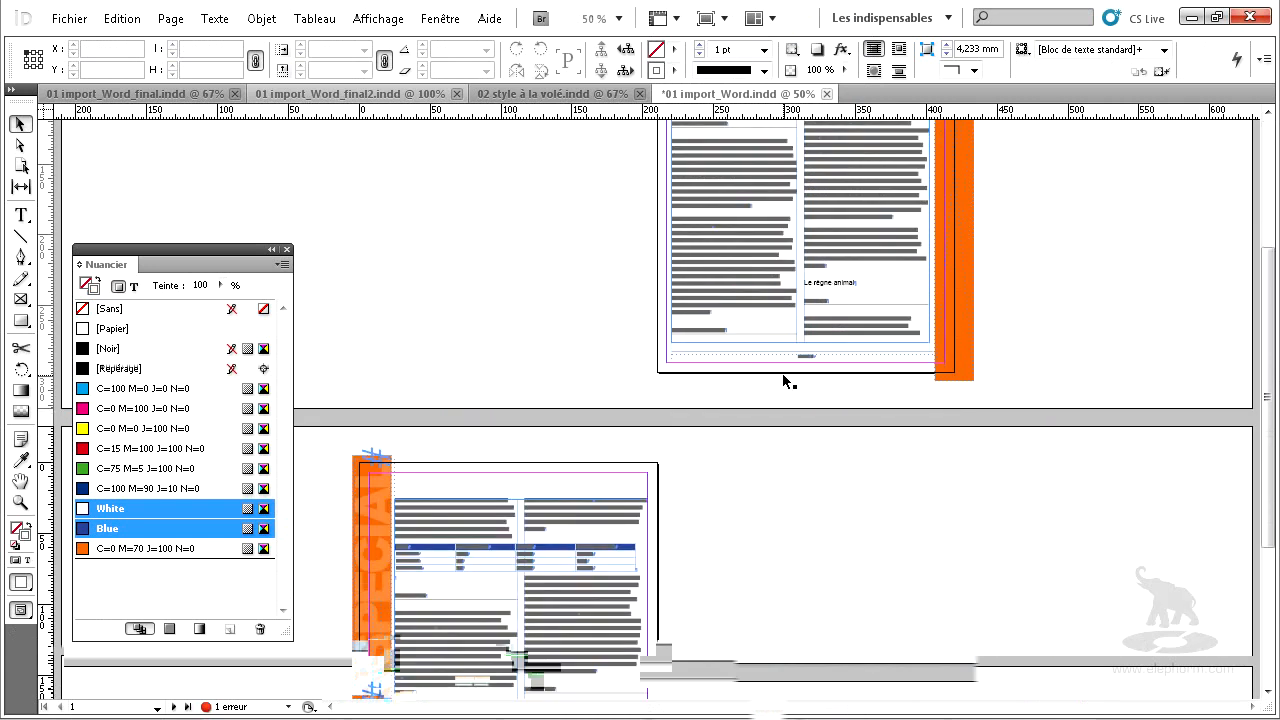
scroll(785, 381, "up", 2)
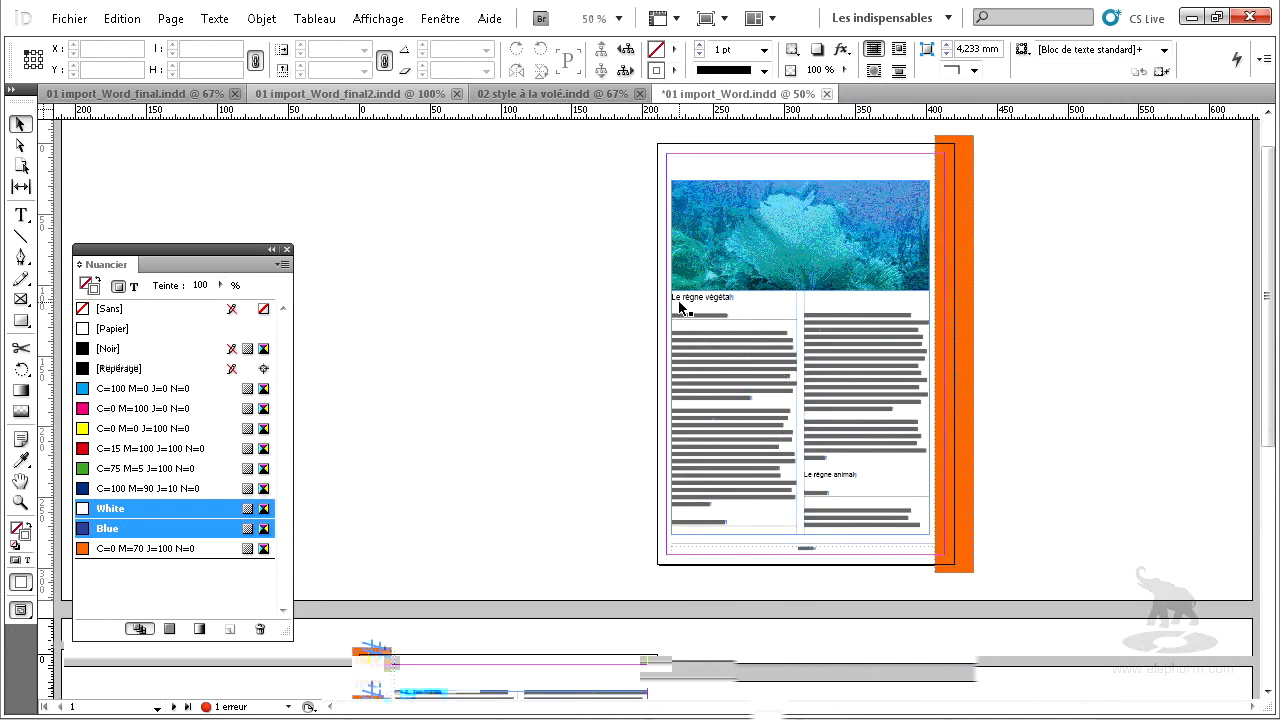